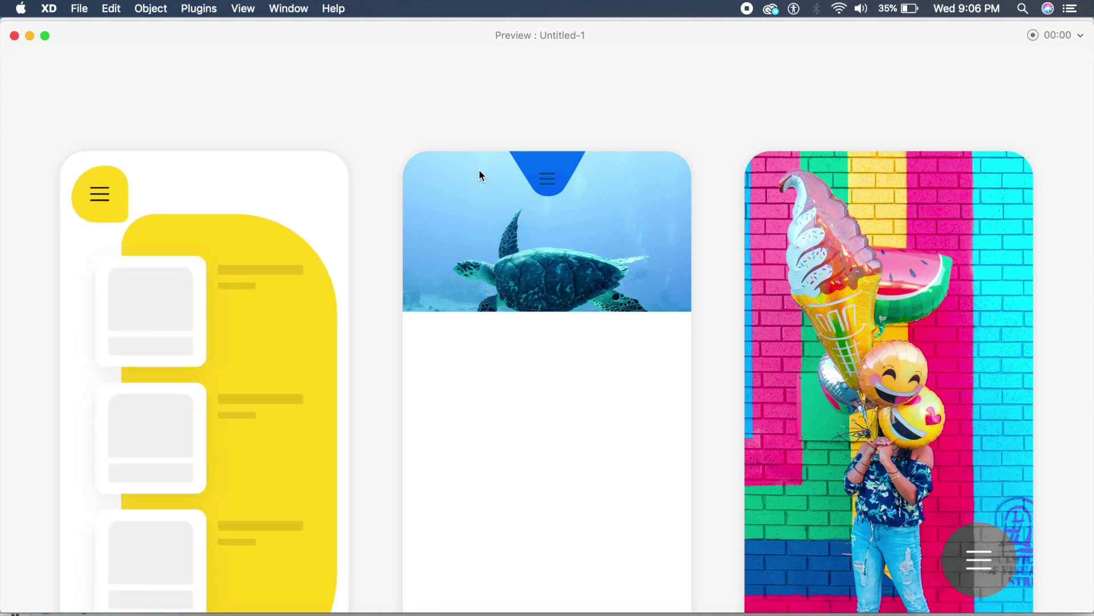
Step: Preview the opening and closing animations of the three menu prototypes by toggling their menu icons
{"action": "left_click", "coordinate": [558, 177]}
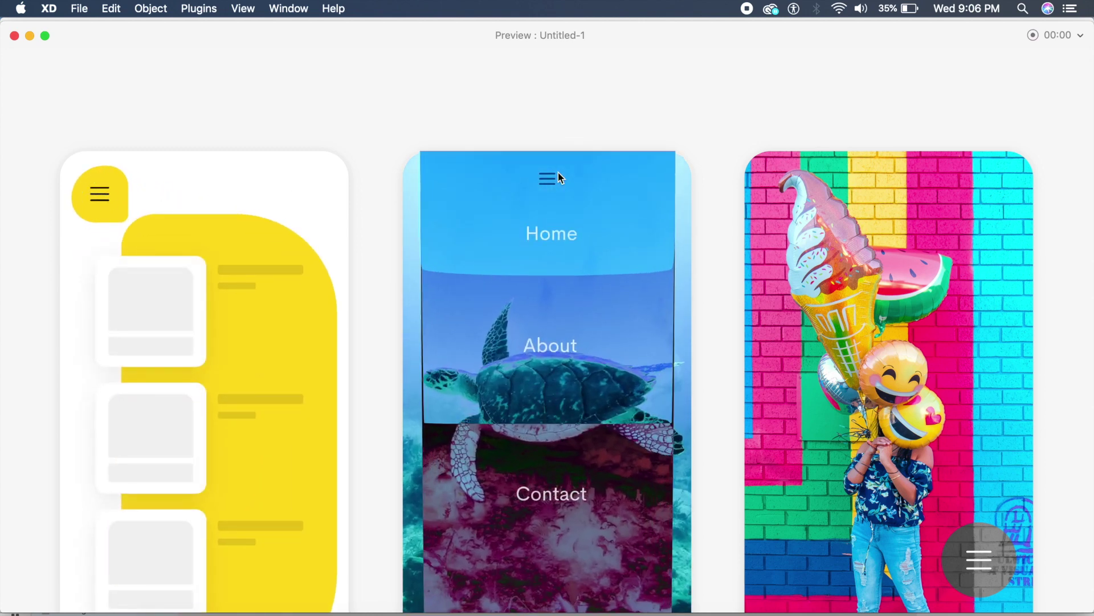
{"action": "left_click", "coordinate": [552, 181]}
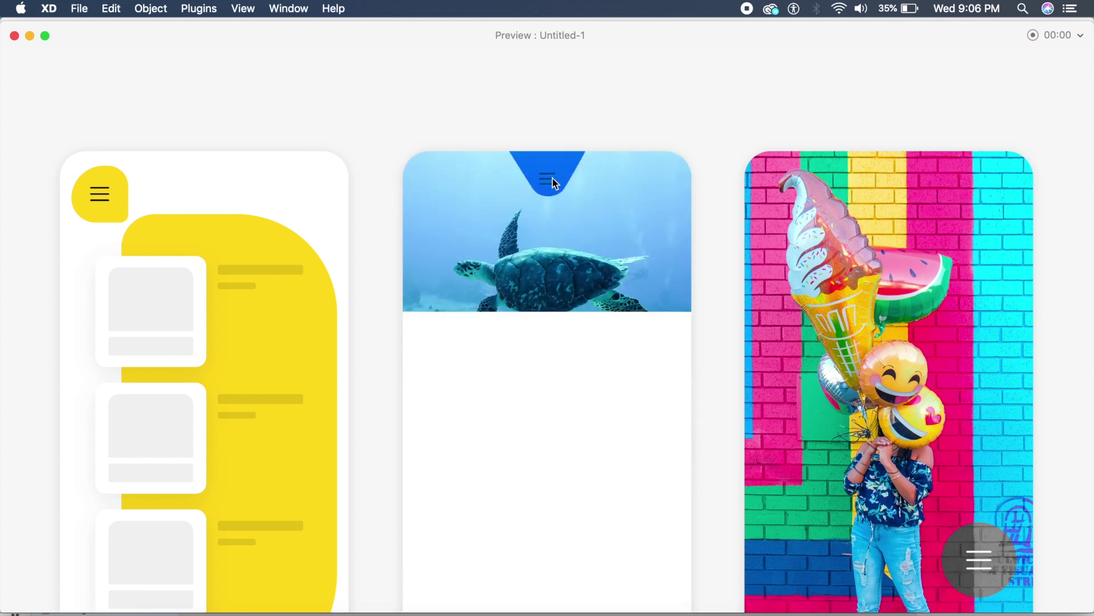
{"action": "left_click", "coordinate": [64, 163]}
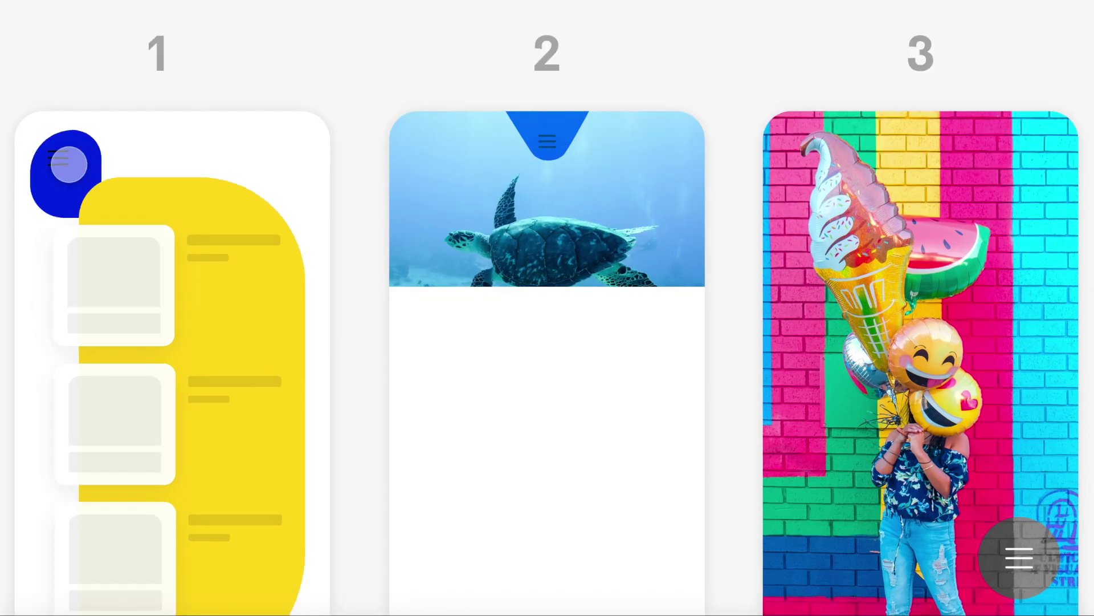
{"action": "left_click", "coordinate": [63, 163]}
{"action": "left_click", "coordinate": [547, 142]}
{"action": "left_click", "coordinate": [547, 143]}
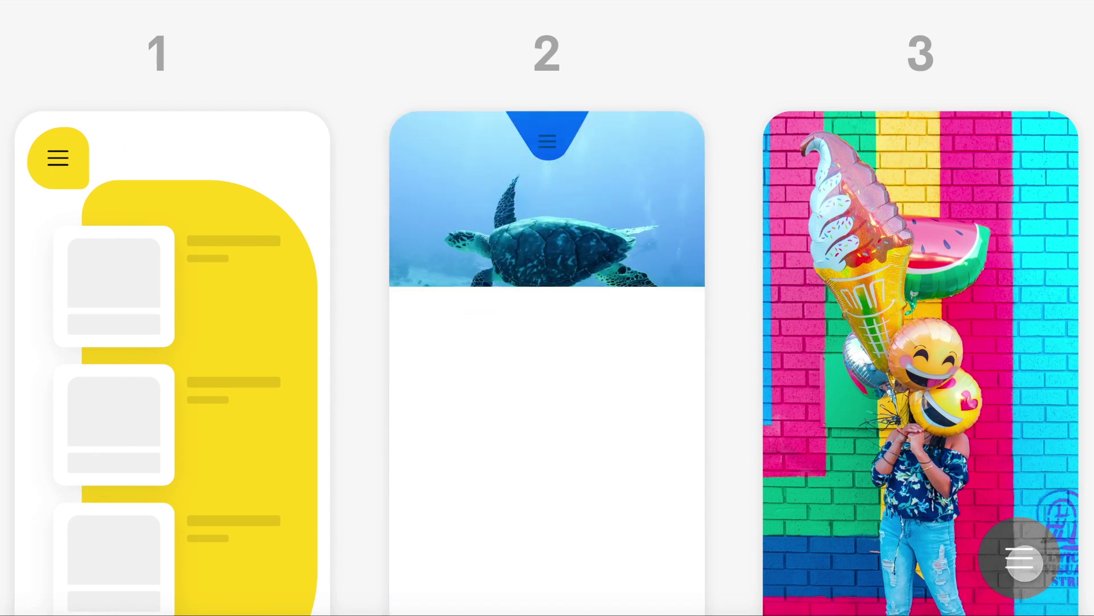
{"action": "left_click", "coordinate": [1020, 559]}
{"action": "left_click", "coordinate": [1026, 560]}
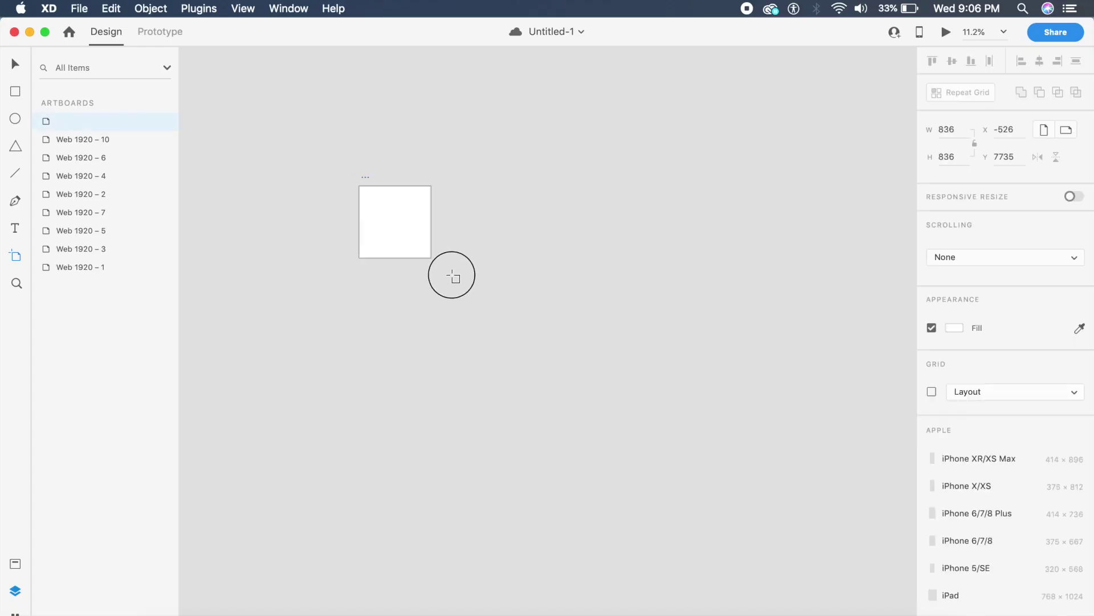
Step: Create a square artboard holding a white rounded phone-screen rectangle, and save the document
{"action": "mouse_move", "coordinate": [451, 275]}
{"action": "left_mouse_down"}
{"action": "mouse_move", "coordinate": [620, 442]}
{"action": "mouse_move", "coordinate": [499, 326]}
{"action": "left_mouse_up"}
{"action": "key", "text": "Escape"}
{"action": "key", "text": "super+equal"}
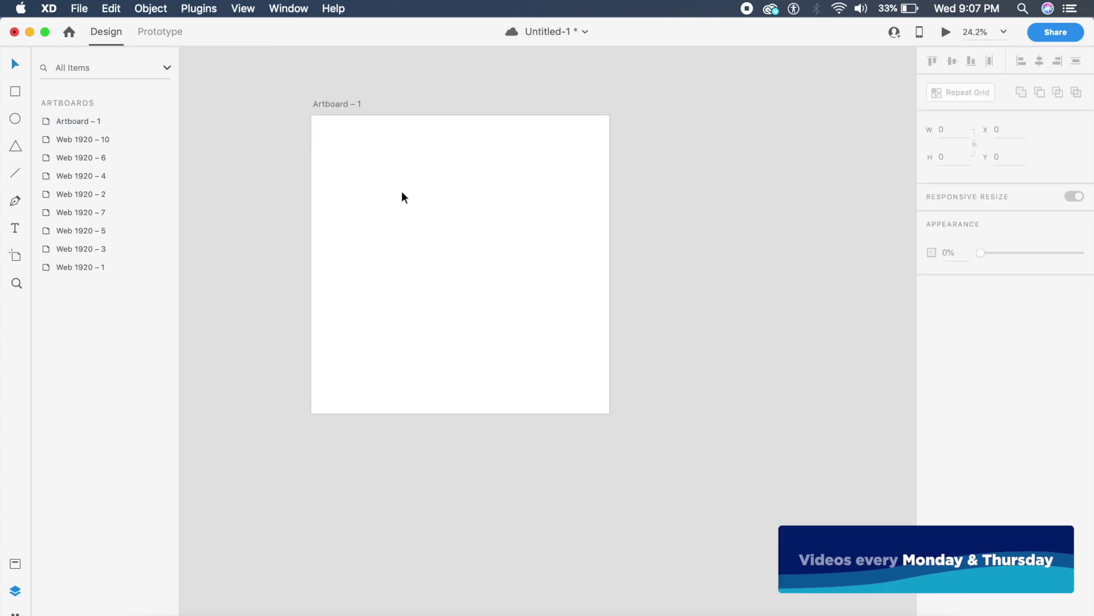
{"action": "scroll", "coordinate": [668, 274], "scroll_direction": "up", "scroll_amount": 2}
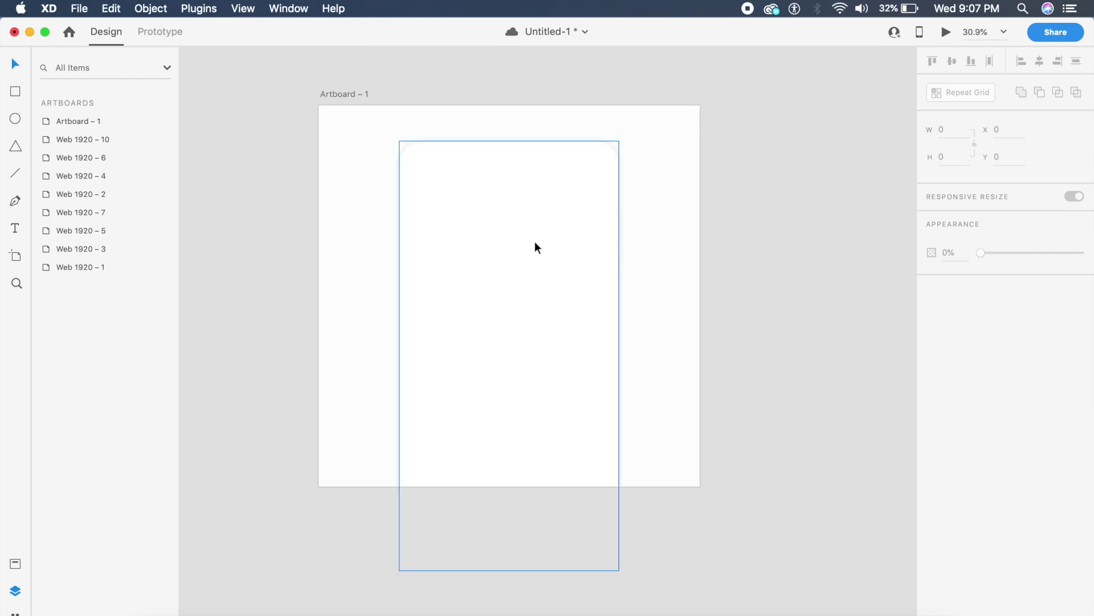
{"action": "key", "text": "super+s"}
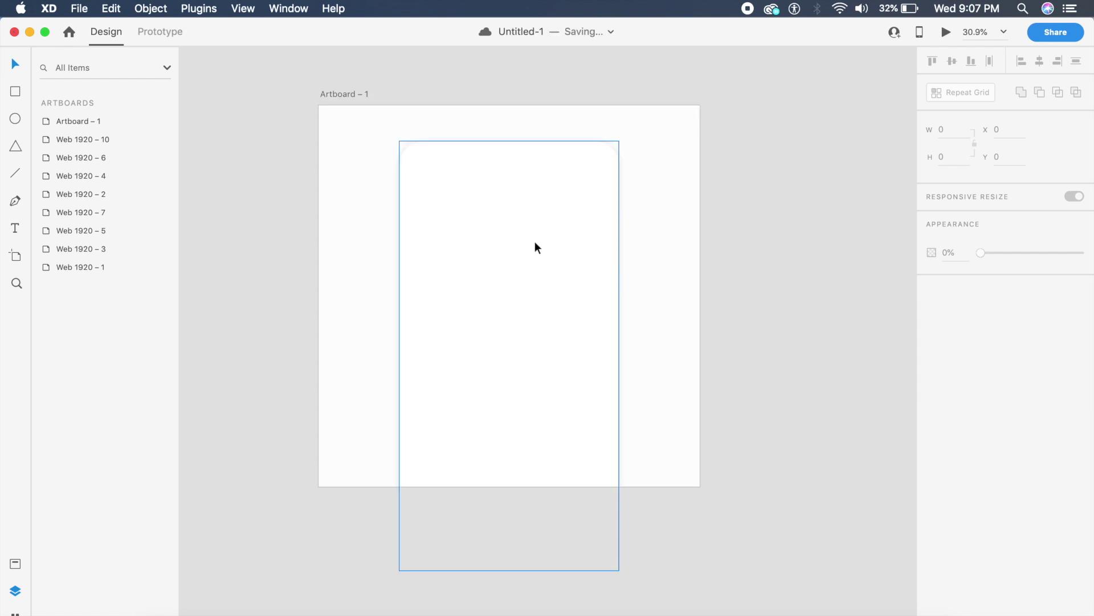
{"action": "scroll", "coordinate": [534, 241], "scroll_direction": "up", "scroll_amount": 1}
{"action": "scroll", "coordinate": [534, 241], "scroll_direction": "left", "scroll_amount": 1}
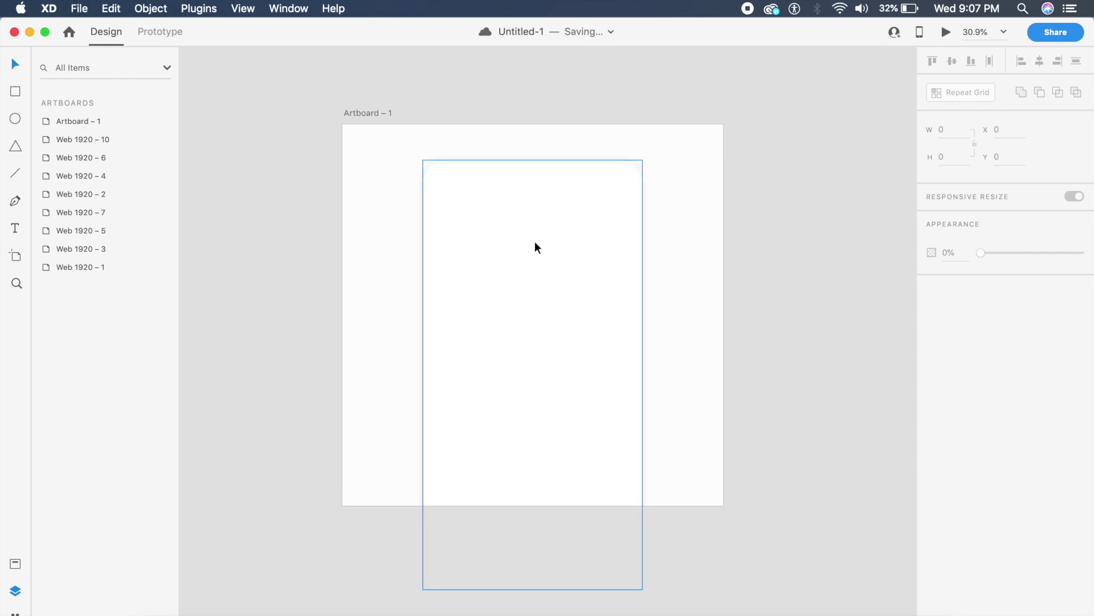
Step: Draw a 179 by 179 square just inside the upper-left corner of the phone frame
{"action": "key", "text": "r"}
{"action": "left_click", "coordinate": [443, 185]}
{"action": "left_click_drag", "start_coordinate": [443, 184], "coordinate": [484, 225]}
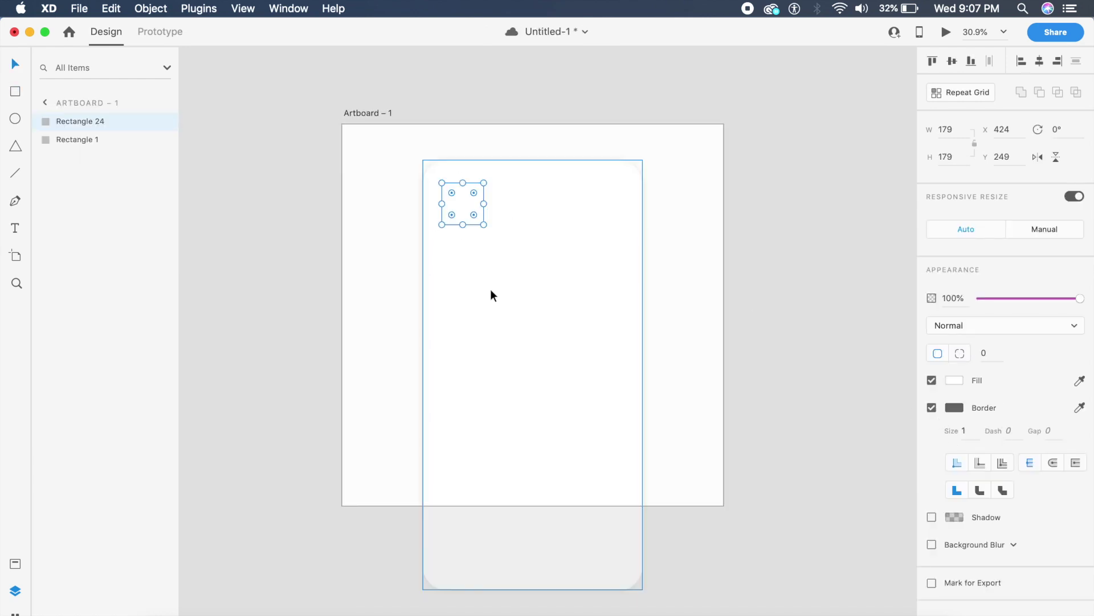
{"action": "scroll", "coordinate": [490, 289], "scroll_direction": "up", "scroll_amount": 5}
{"action": "scroll", "coordinate": [490, 296], "scroll_direction": "left", "scroll_amount": 1}
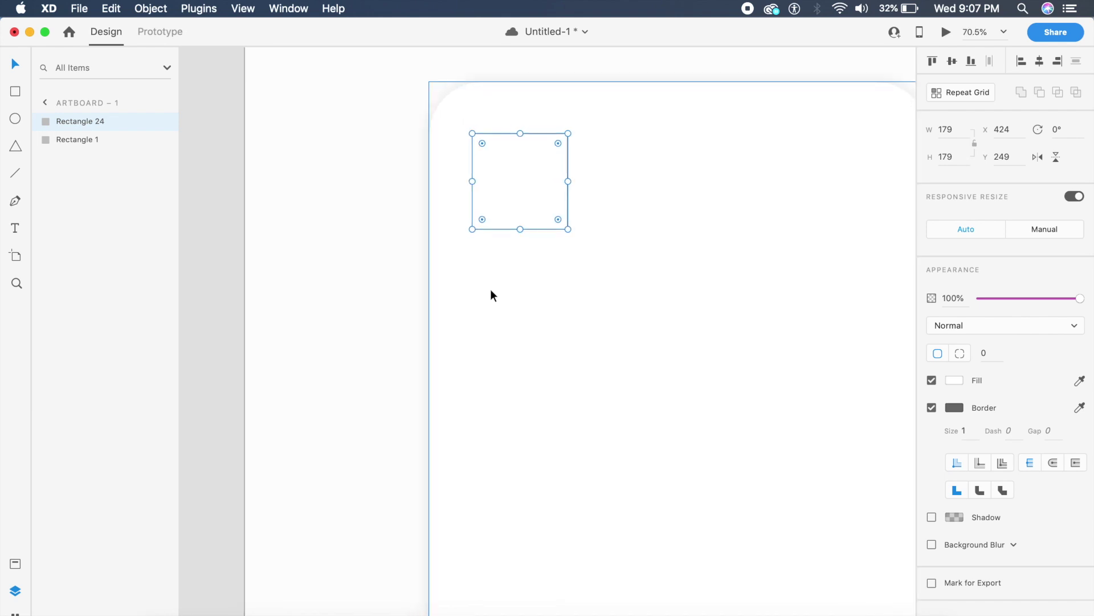
{"action": "scroll", "coordinate": [760, 296], "scroll_direction": "up", "scroll_amount": 2}
{"action": "scroll", "coordinate": [760, 296], "scroll_direction": "right", "scroll_amount": 1}
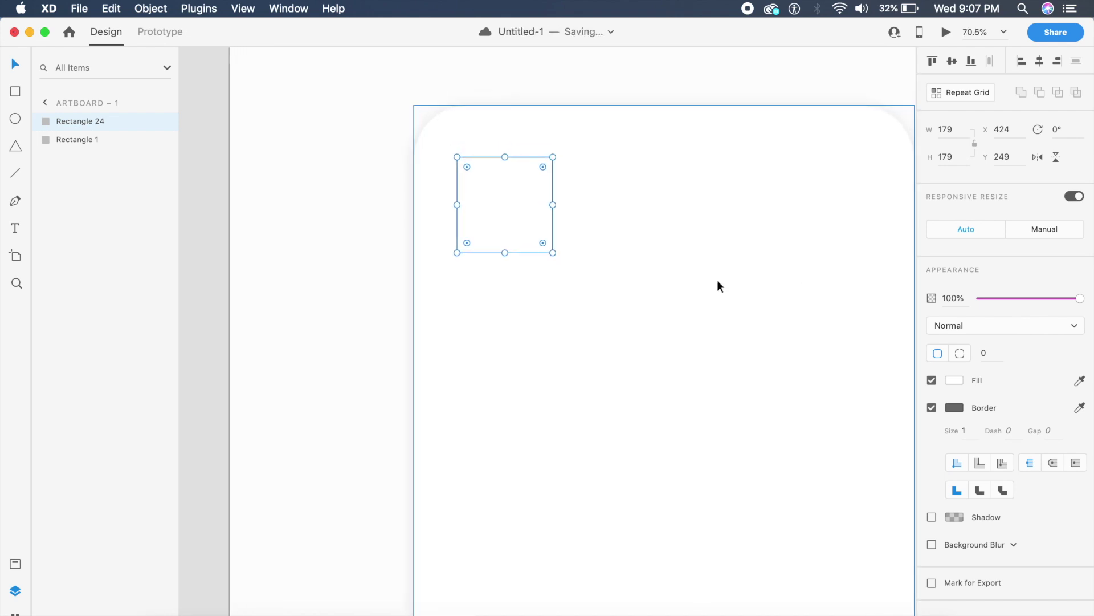
Step: Give the square individual corner radii of 600, 800, 400 and 200
{"action": "left_click", "coordinate": [961, 354]}
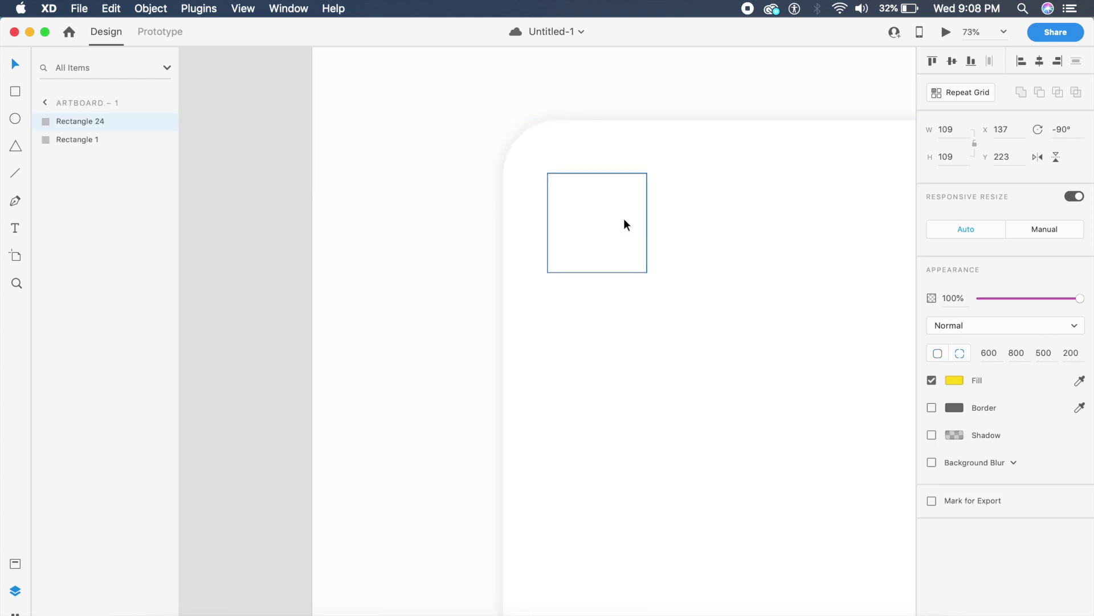
{"action": "left_click", "coordinate": [935, 407]}
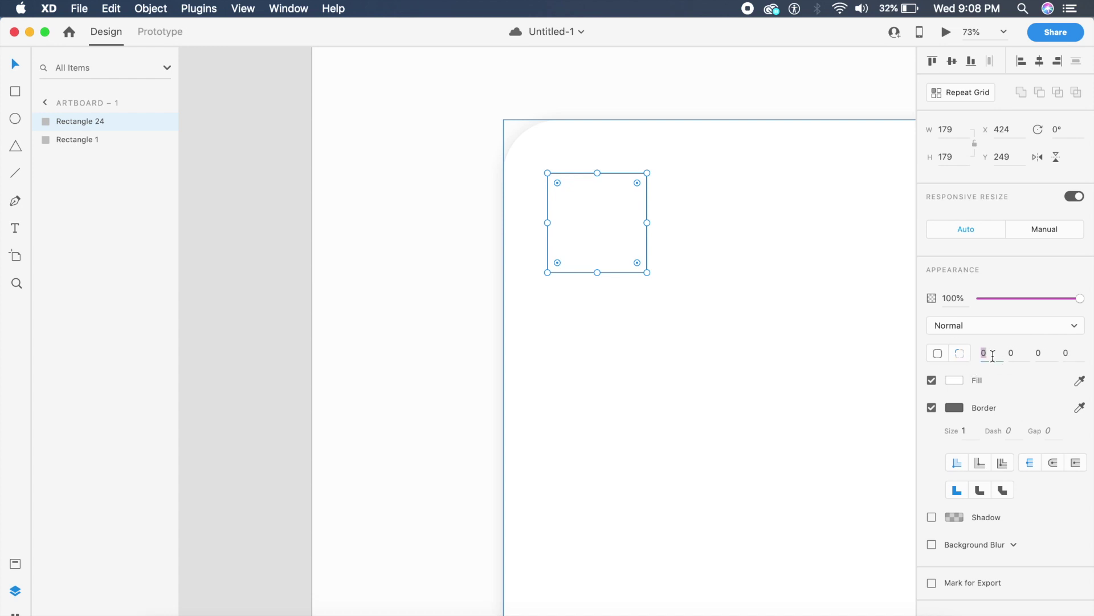
{"action": "type", "text": "500"}
{"action": "key", "text": "Return"}
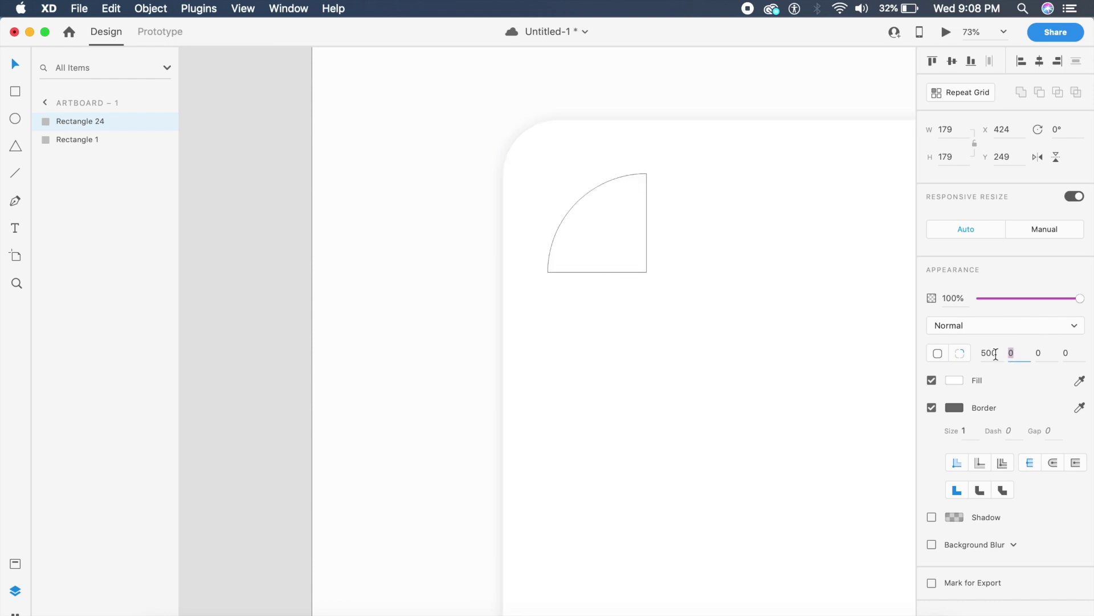
{"action": "type", "text": "60"}
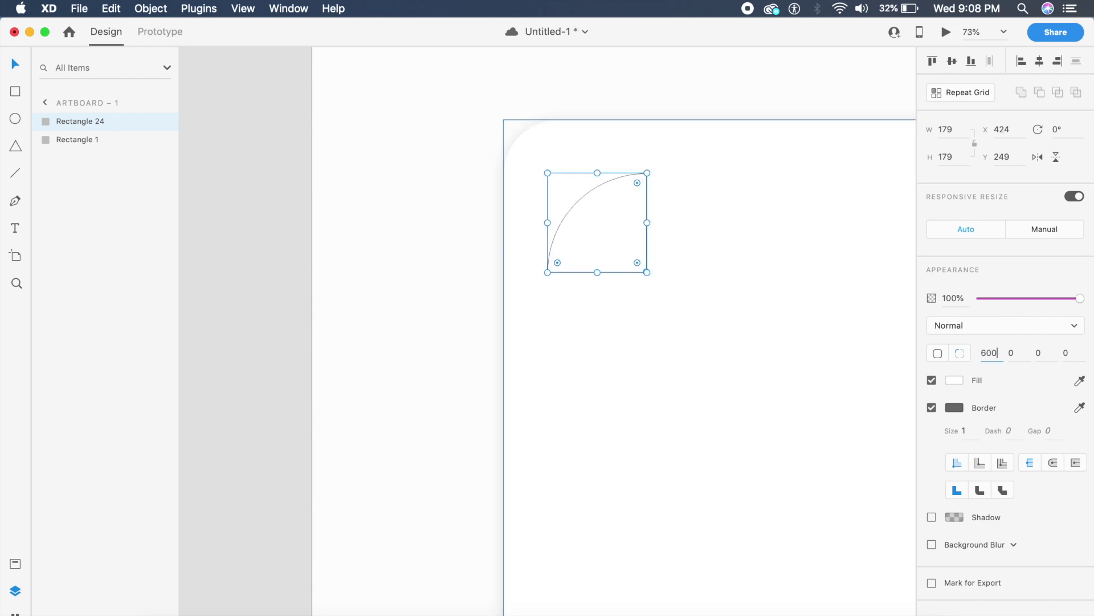
{"action": "left_click", "coordinate": [1022, 355]}
{"action": "type", "text": "800"}
{"action": "left_click", "coordinate": [1041, 354]}
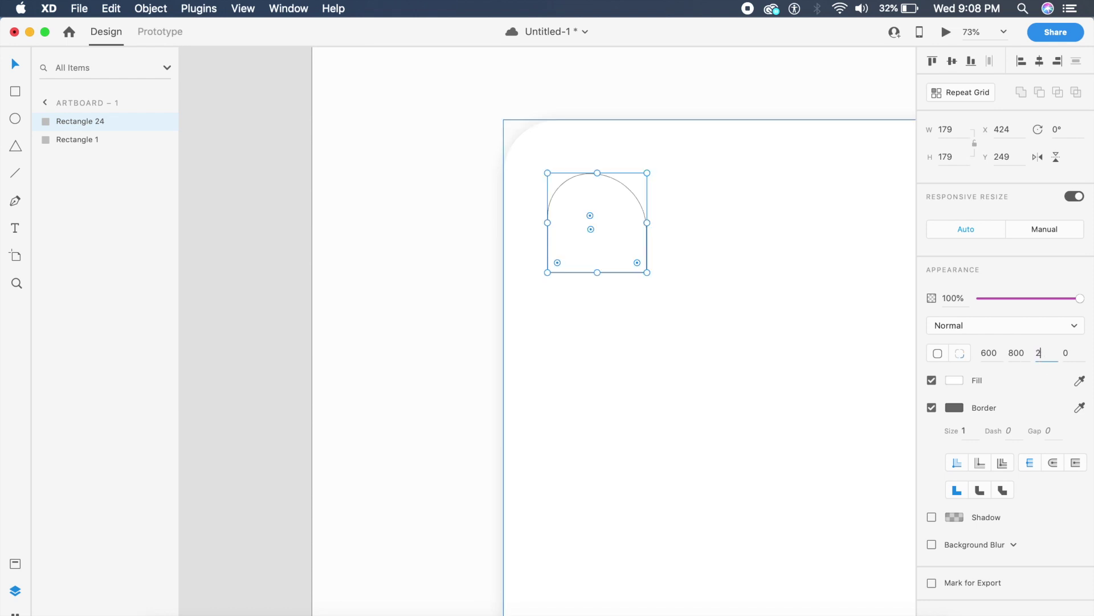
{"action": "left_click", "coordinate": [1077, 355]}
{"action": "type", "text": "200"}
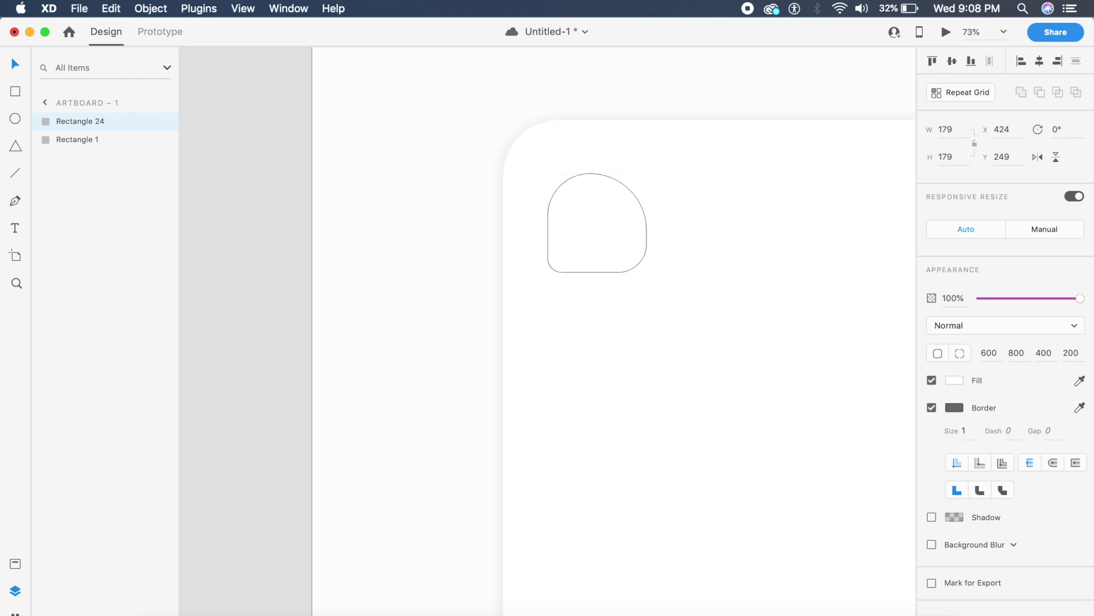
{"action": "left_click", "coordinate": [407, 304]}
{"action": "left_click", "coordinate": [370, 283]}
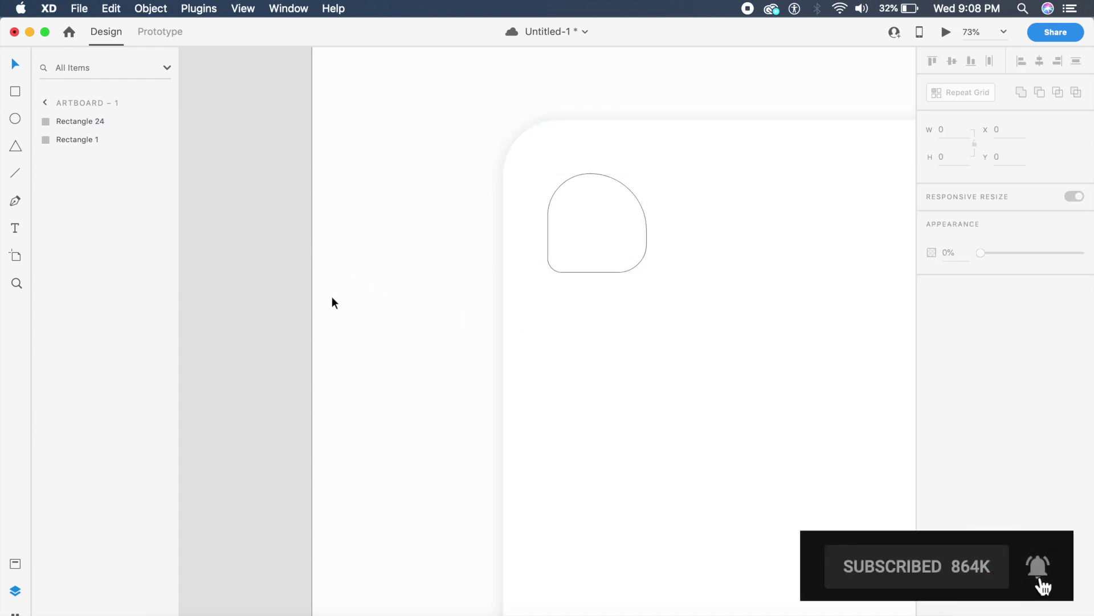
Step: Rotate the rounded shape to -90° so its least rounded corner points to the lower right
{"action": "scroll", "coordinate": [333, 302], "scroll_direction": "right", "scroll_amount": 2}
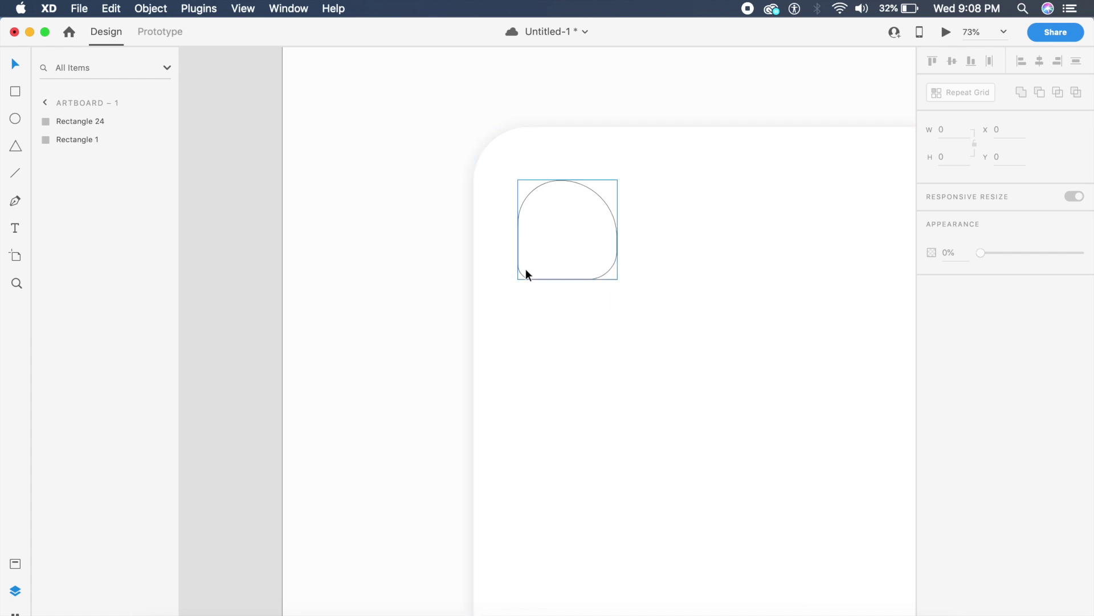
{"action": "left_click", "coordinate": [614, 262]}
{"action": "left_click_drag", "start_coordinate": [621, 283], "coordinate": [620, 173]}
{"action": "left_click", "coordinate": [245, 261]}
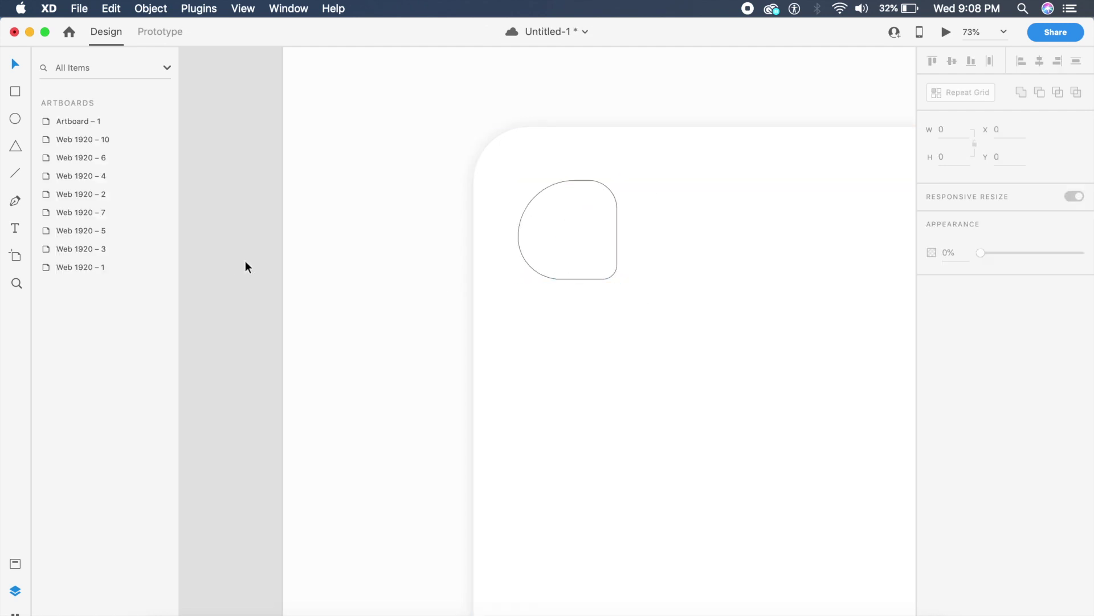
Step: Remove the rounded shape's border and fill it with yellow #FFEE22
{"action": "scroll", "coordinate": [245, 262], "scroll_direction": "down", "scroll_amount": 5}
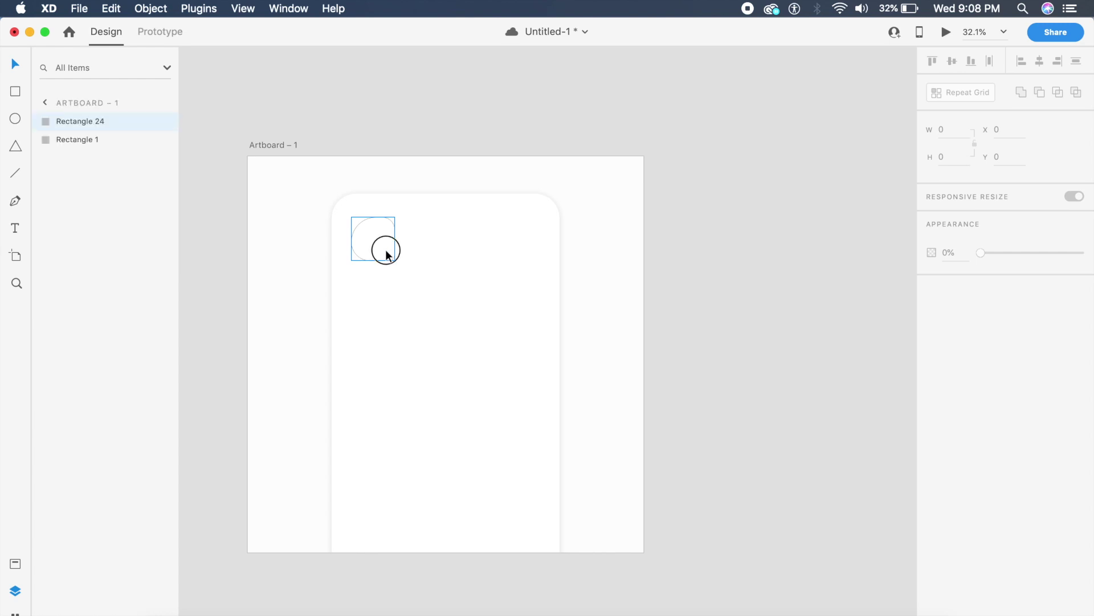
{"action": "left_click", "coordinate": [384, 249]}
{"action": "scroll", "coordinate": [385, 249], "scroll_direction": "up", "scroll_amount": 5}
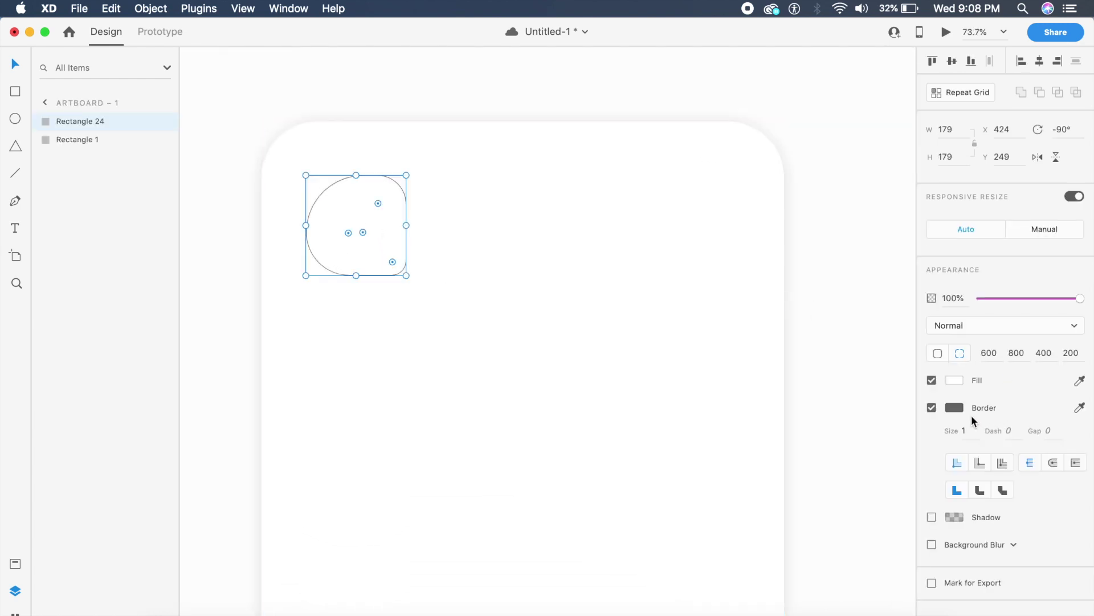
{"action": "left_click", "coordinate": [931, 409]}
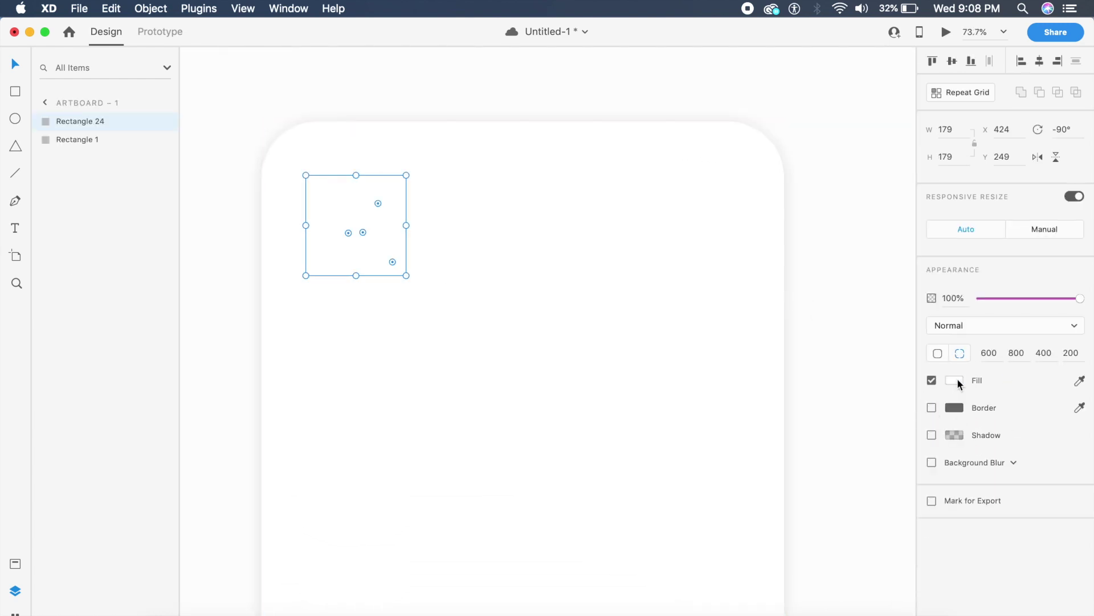
{"action": "left_click", "coordinate": [955, 380]}
{"action": "left_click", "coordinate": [904, 405]}
{"action": "left_click_drag", "start_coordinate": [887, 366], "coordinate": [876, 302]}
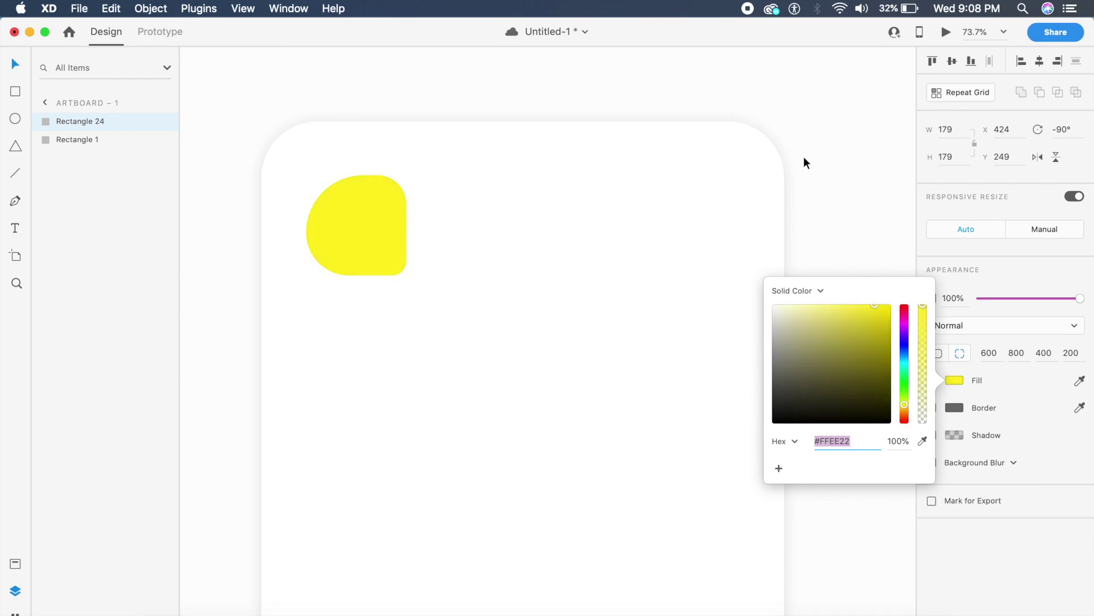
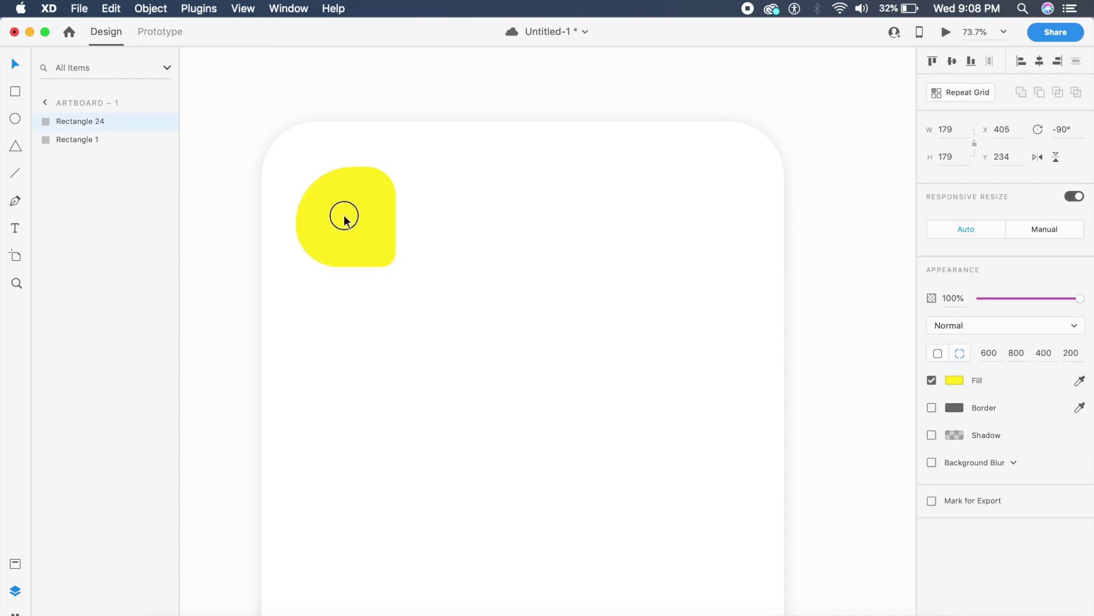
Step: Paste the three-line menu icon, place it at the centre of the yellow shape and enlarge it to about 59 by 42
{"action": "key", "text": "super+v"}
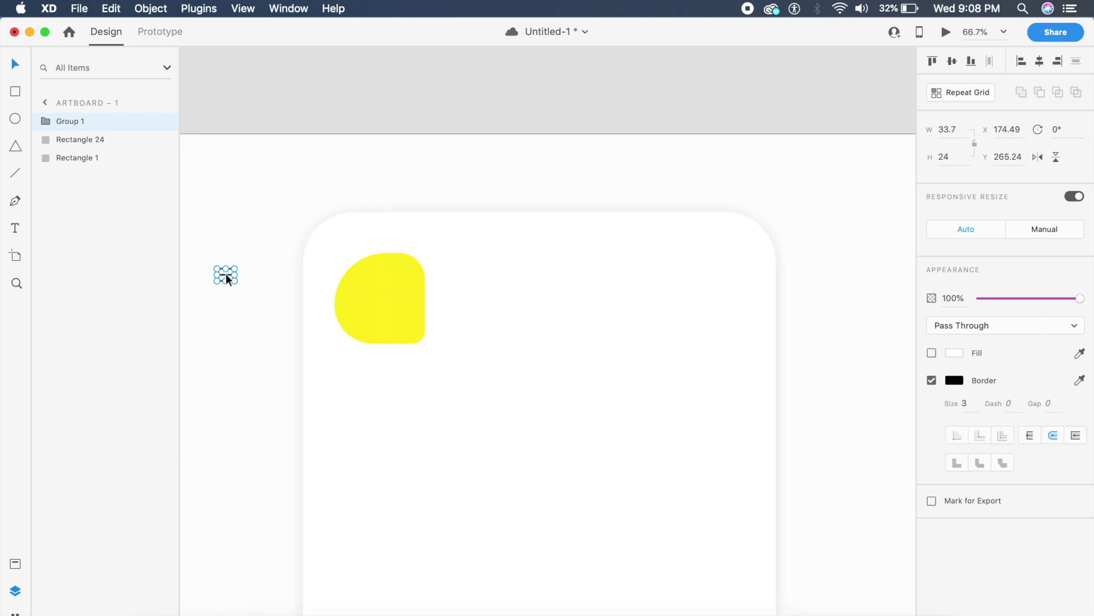
{"action": "left_click_drag", "start_coordinate": [226, 274], "coordinate": [380, 303]}
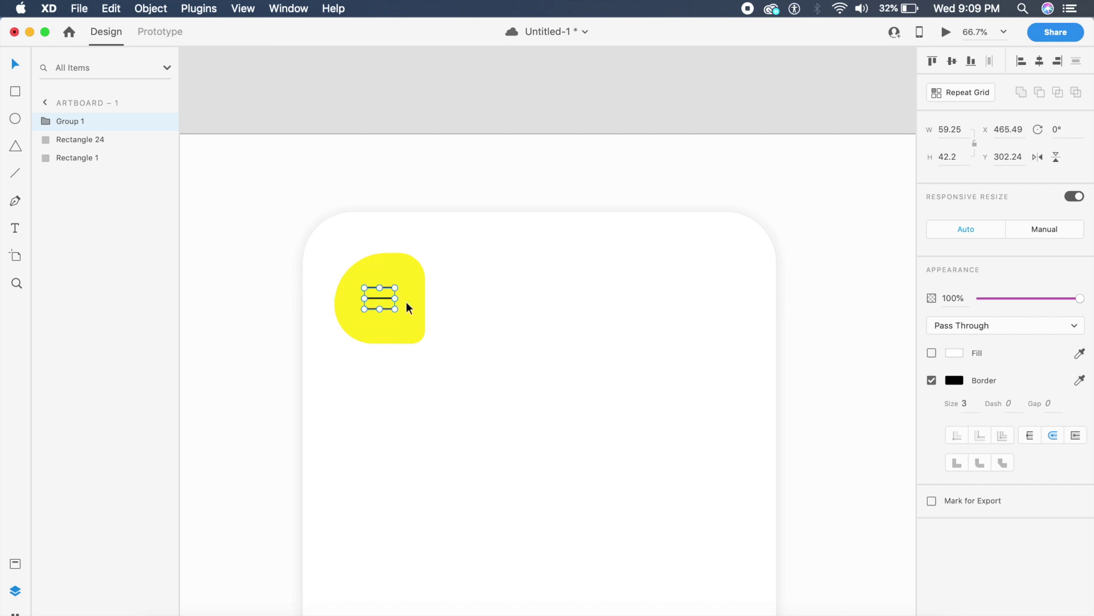
{"action": "left_click", "coordinate": [538, 303]}
{"action": "left_click", "coordinate": [551, 182]}
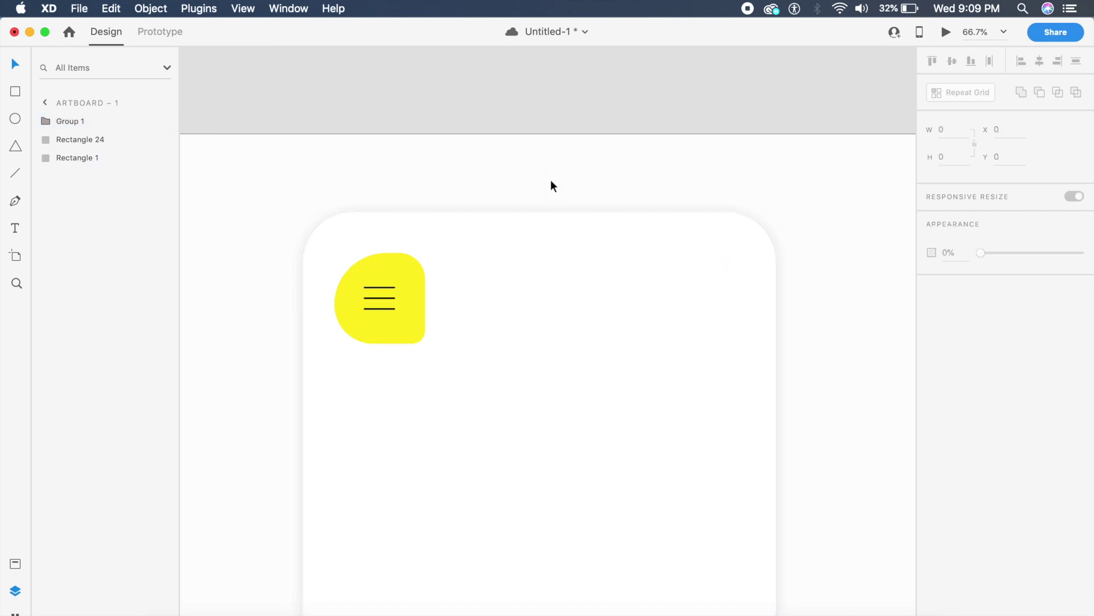
Step: Duplicate the yellow shape, rotate the copy to -270° and place it against the menu button's lower-right corner
{"action": "scroll", "coordinate": [551, 180], "scroll_direction": "down", "scroll_amount": 3}
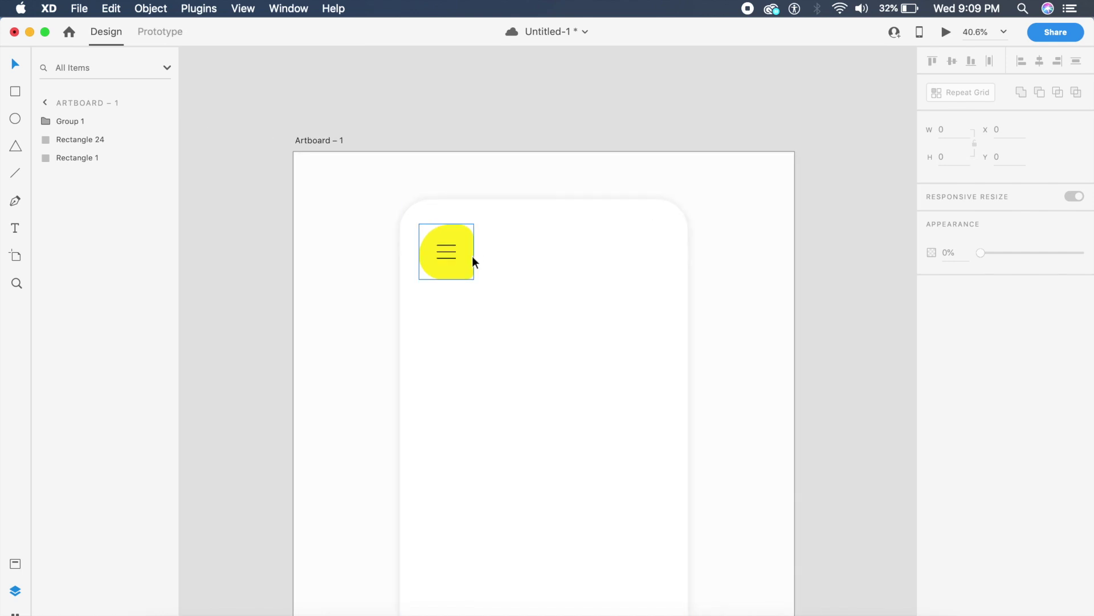
{"action": "left_click_drag", "start_coordinate": [472, 256], "coordinate": [487, 302]}
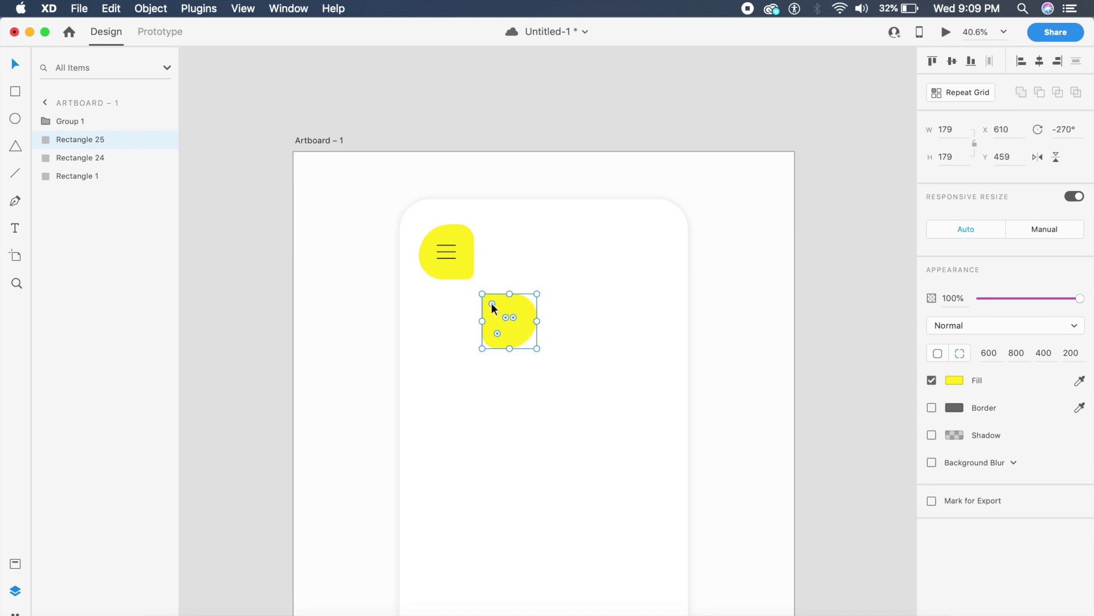
{"action": "left_click", "coordinate": [468, 275]}
{"action": "left_click_drag", "start_coordinate": [502, 301], "coordinate": [500, 295]}
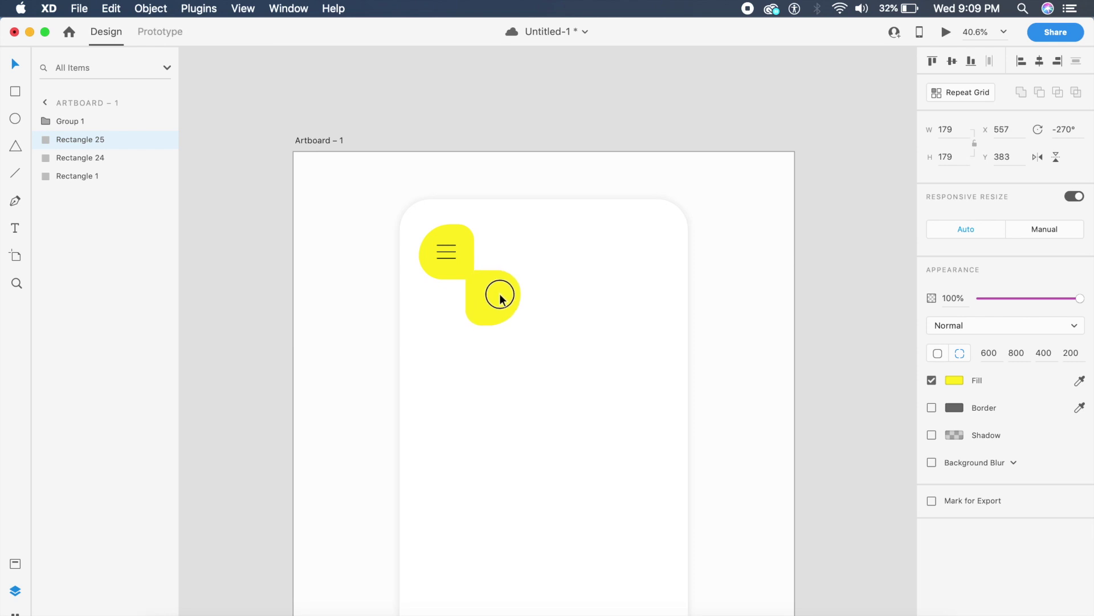
Step: Enlarge the copied yellow shape to a width of about 669 and stretch it down toward the phone frame's lower edge
{"action": "scroll", "coordinate": [499, 284], "scroll_direction": "down", "scroll_amount": 3}
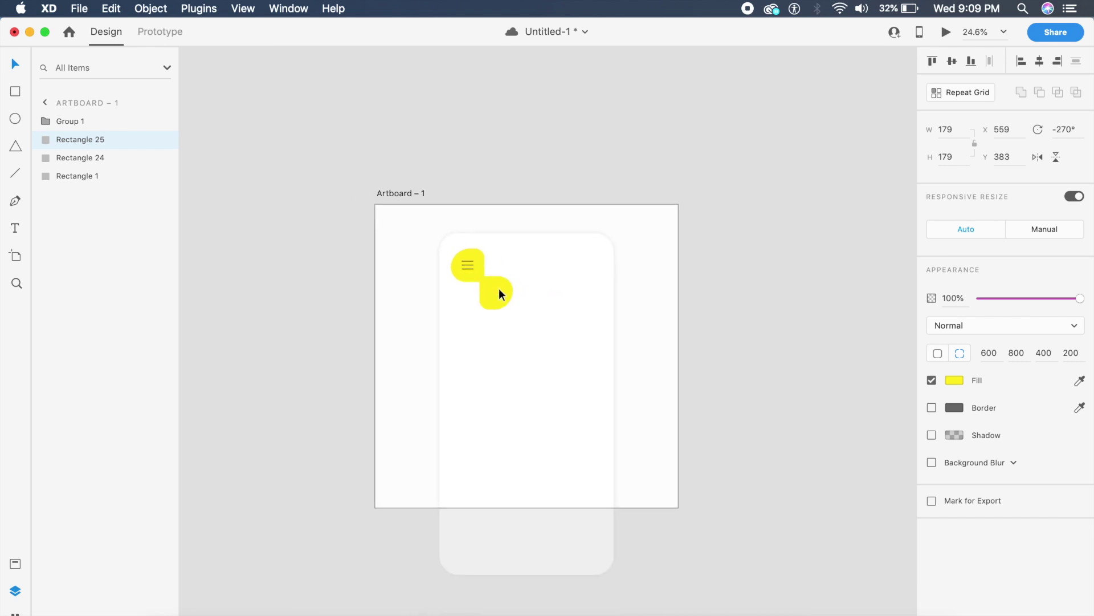
{"action": "left_click_drag", "start_coordinate": [513, 310], "coordinate": [604, 416]}
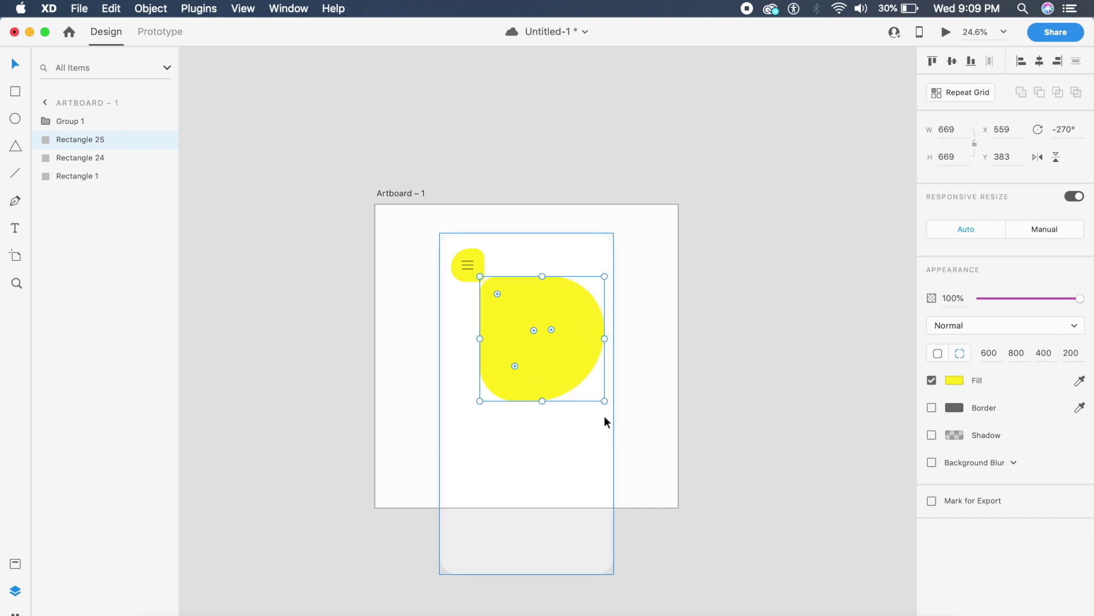
{"action": "left_click_drag", "start_coordinate": [542, 401], "coordinate": [558, 570]}
{"action": "key", "text": "super+z"}
{"action": "left_click", "coordinate": [723, 535]}
{"action": "scroll", "coordinate": [723, 535], "scroll_direction": "left", "scroll_amount": 3}
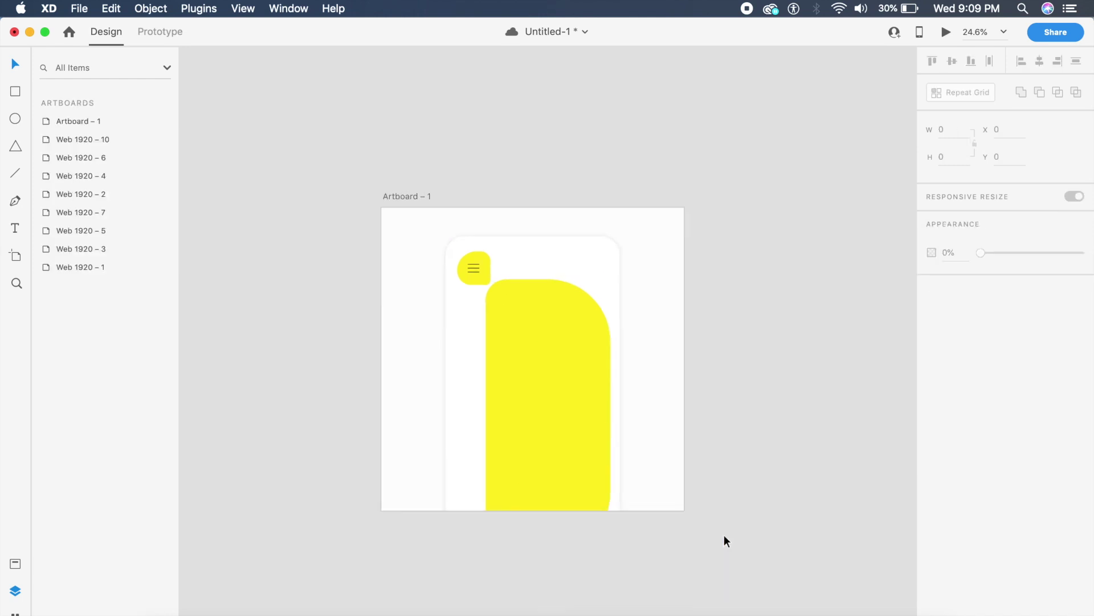
Step: Draw a white square about 373 by 373 overlapping the upper part of the large yellow panel's left edge
{"action": "scroll", "coordinate": [728, 534], "scroll_direction": "up", "scroll_amount": 3}
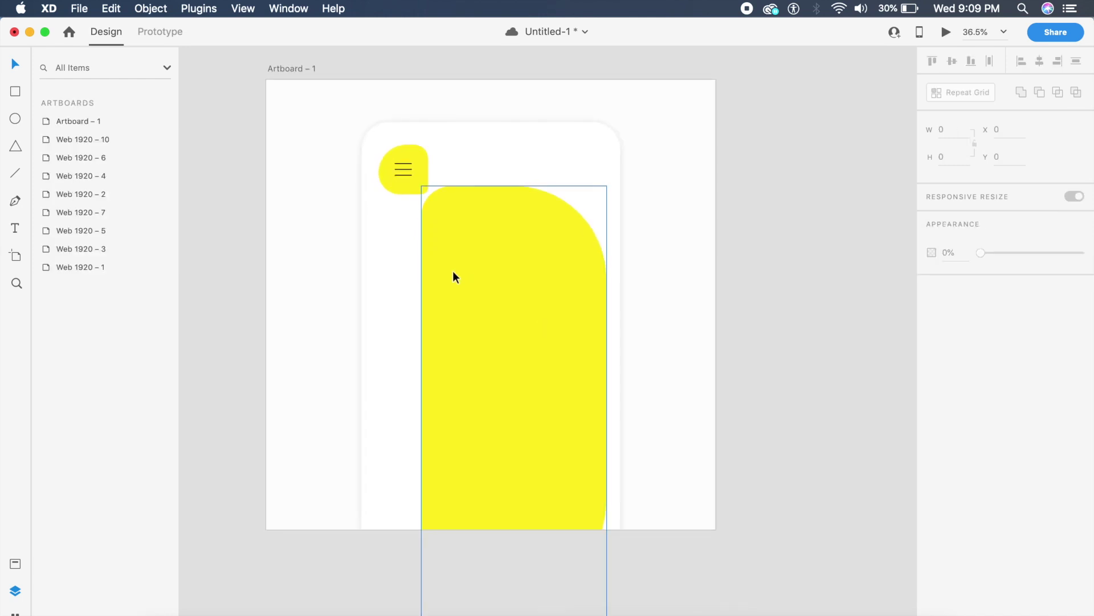
{"action": "left_click", "coordinate": [702, 388]}
{"action": "left_click", "coordinate": [560, 326]}
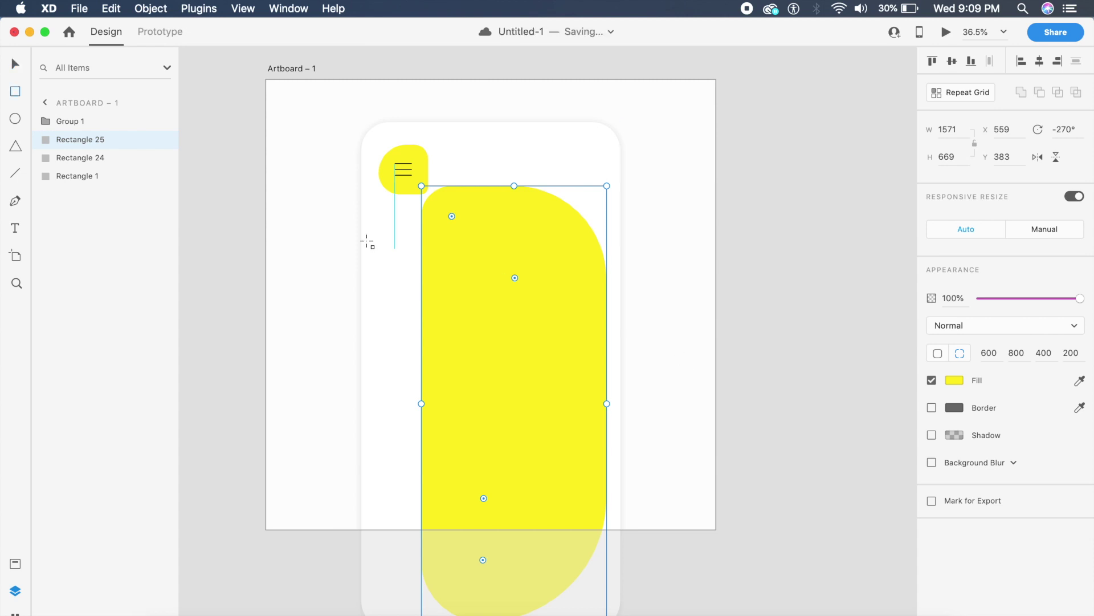
{"action": "left_click_drag", "start_coordinate": [387, 232], "coordinate": [490, 334]}
{"action": "key", "text": "Escape"}
{"action": "left_click", "coordinate": [455, 296]}
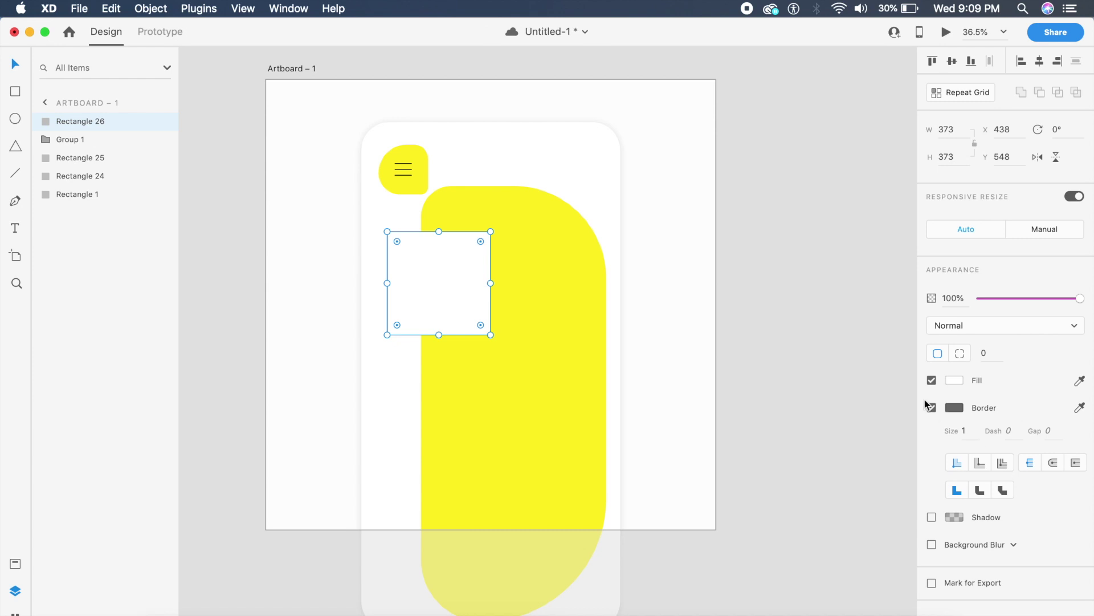
Step: Remove the white square's border and add a black shadow with 41% opacity
{"action": "left_click", "coordinate": [932, 408]}
{"action": "left_click", "coordinate": [954, 381]}
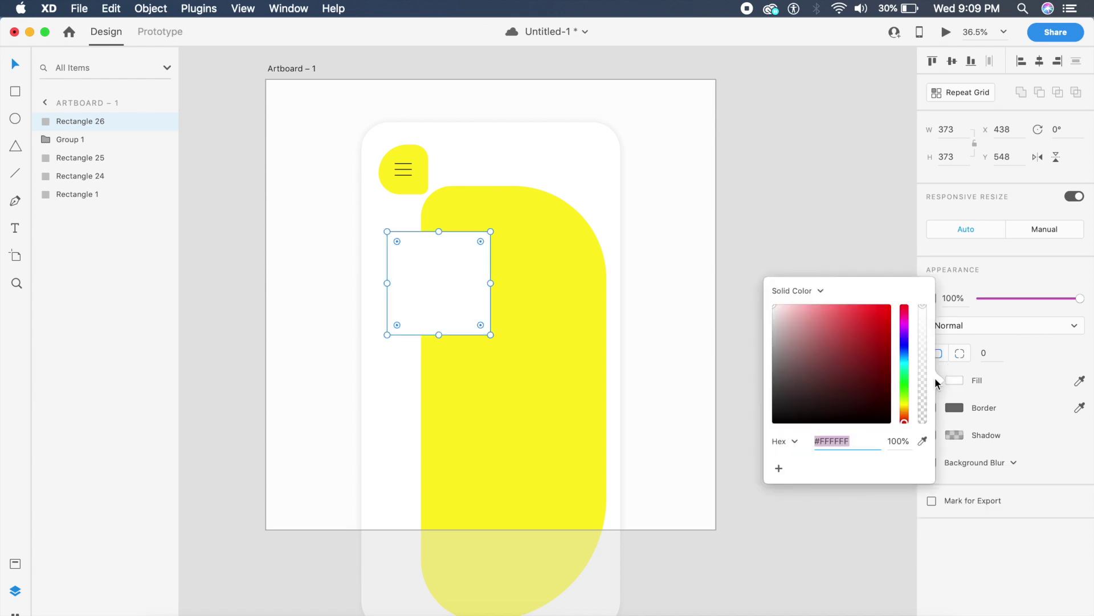
{"action": "left_click", "coordinate": [959, 426]}
{"action": "left_click", "coordinate": [932, 435]}
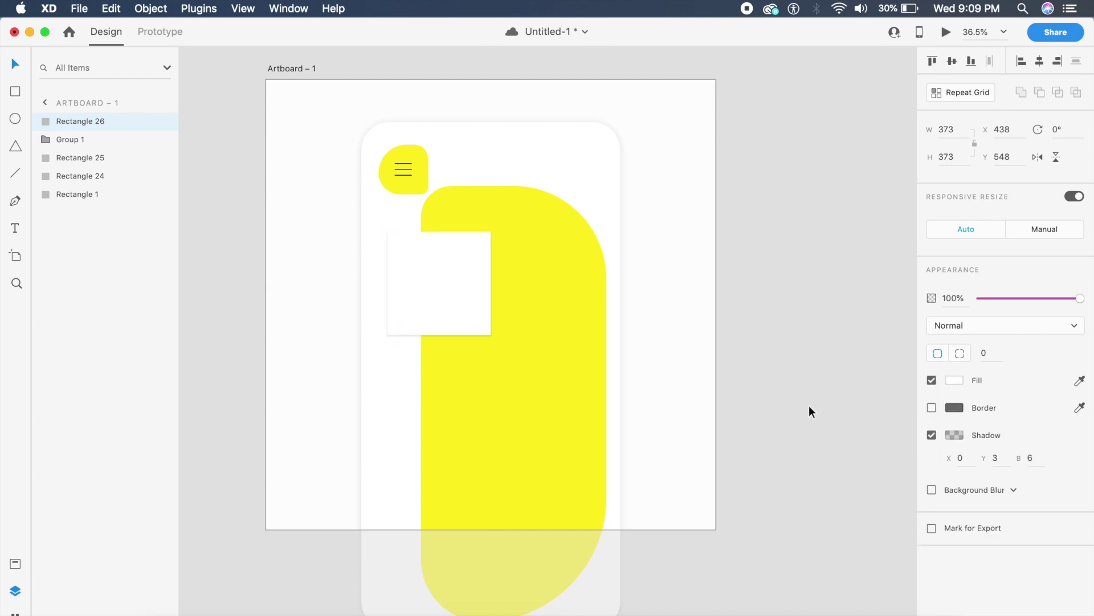
{"action": "left_click", "coordinate": [955, 434]}
{"action": "left_click_drag", "start_coordinate": [923, 427], "coordinate": [926, 421]}
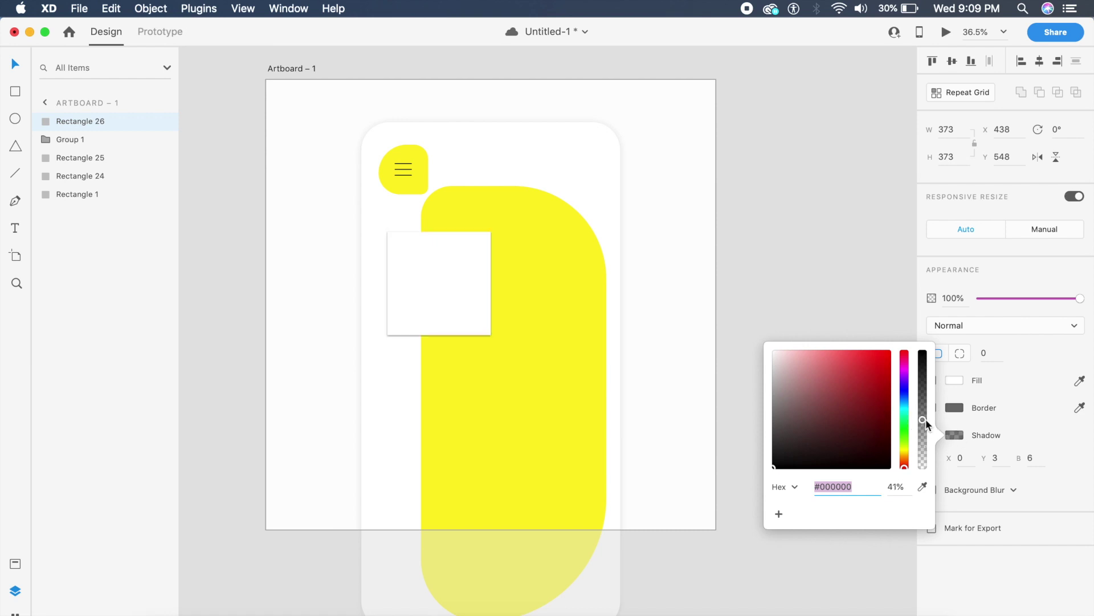
{"action": "left_click", "coordinate": [753, 381]}
Step: Duplicate the white square twice, stacking the copies evenly below it along the yellow panel's left edge
{"action": "left_click_drag", "start_coordinate": [419, 282], "coordinate": [417, 523]}
{"action": "left_click", "coordinate": [731, 408]}
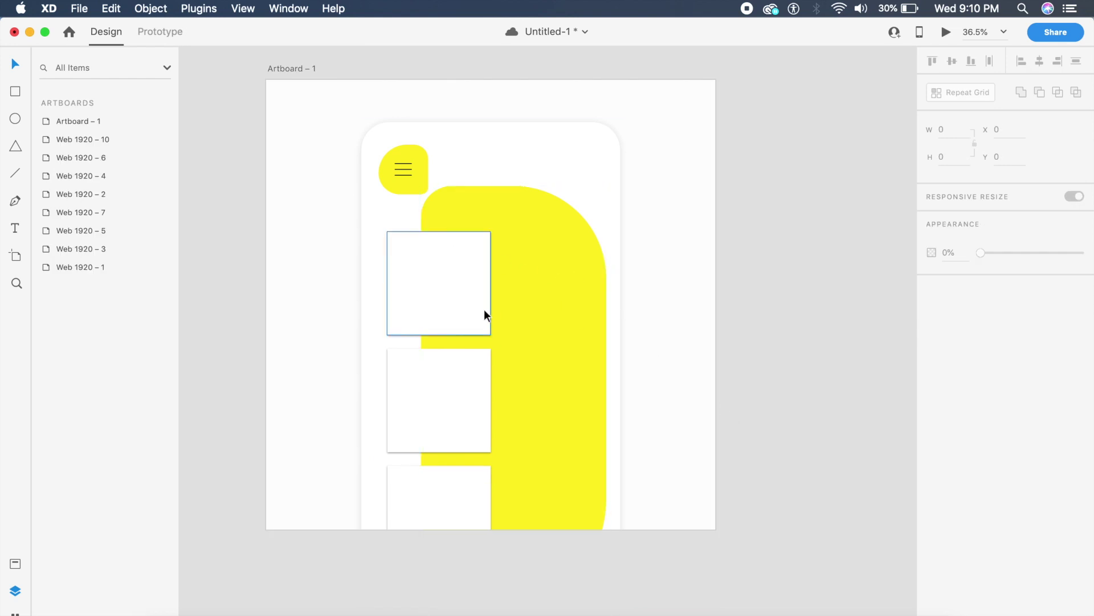
{"action": "left_click", "coordinate": [442, 326]}
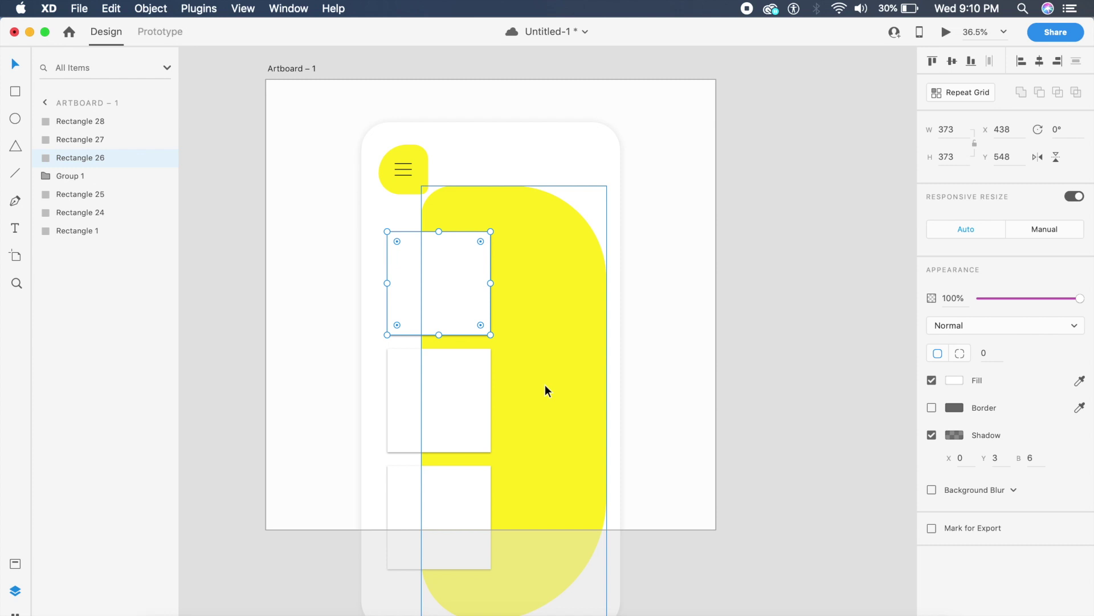
Step: Duplicate Artboard – 1, then shift the copy's uppermost white square up and left past the phone frame and hide it
{"action": "left_click", "coordinate": [302, 69]}
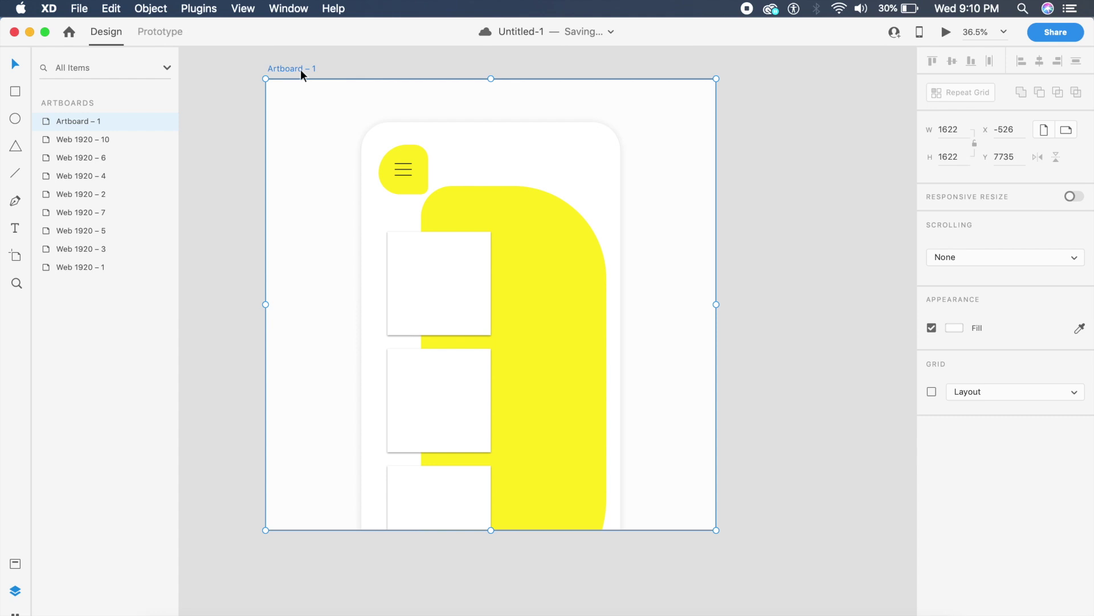
{"action": "key", "text": "super+d"}
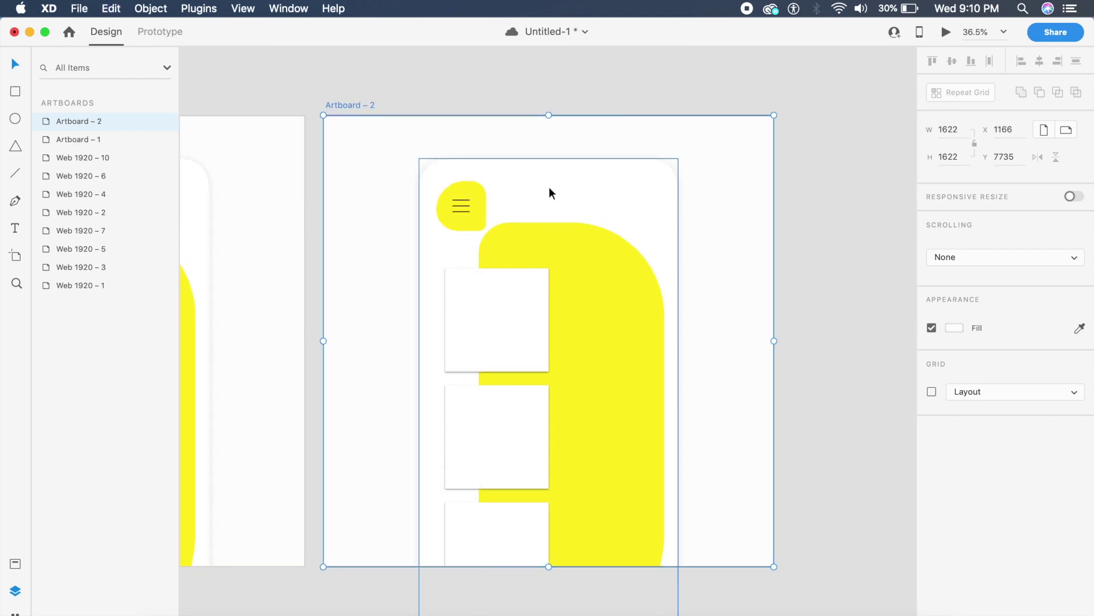
{"action": "left_click", "coordinate": [497, 325]}
{"action": "left_click_drag", "start_coordinate": [498, 325], "coordinate": [388, 287]}
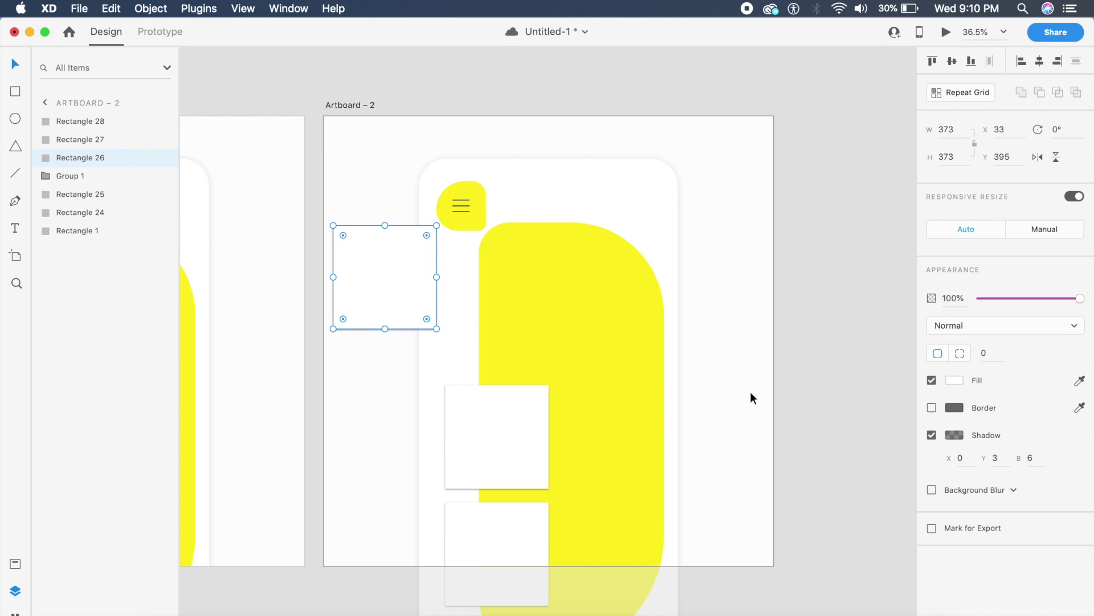
{"action": "key", "text": "super+comma"}
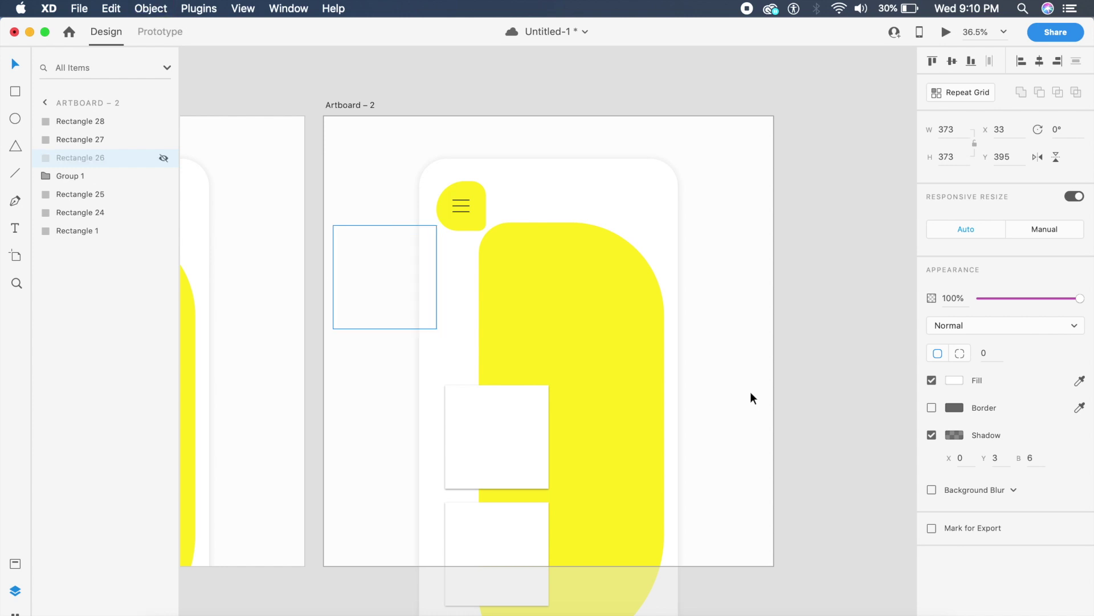
Step: Shift the two remaining white squares on Artboard – 2 up and to the left, and hide both
{"action": "left_click", "coordinate": [751, 398]}
{"action": "left_click_drag", "start_coordinate": [479, 447], "coordinate": [428, 391]}
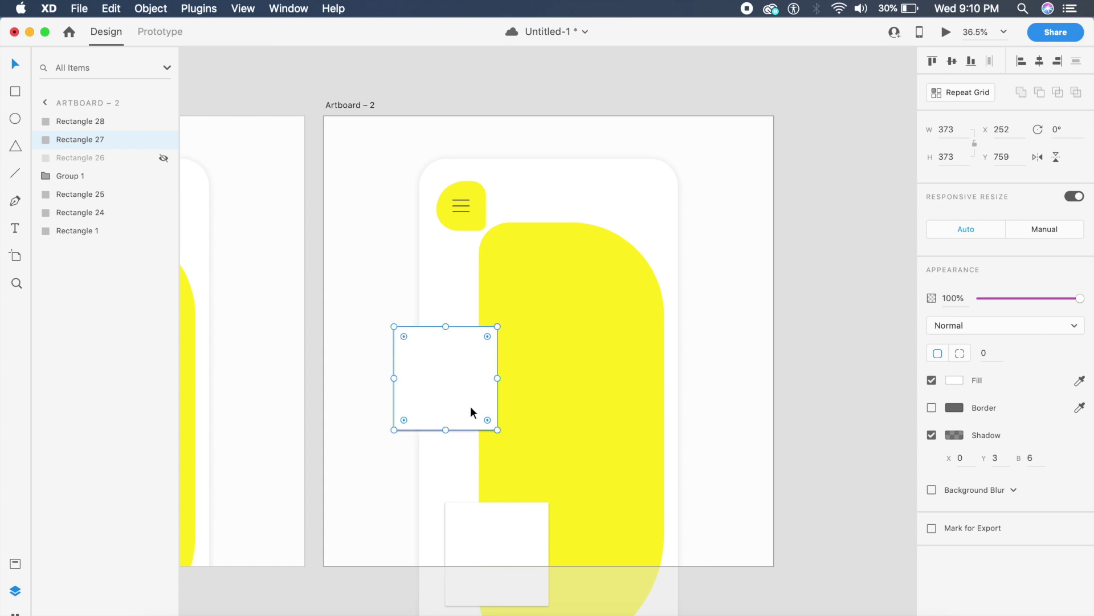
{"action": "key", "text": "super+comma"}
{"action": "left_click_drag", "start_coordinate": [501, 534], "coordinate": [474, 516]}
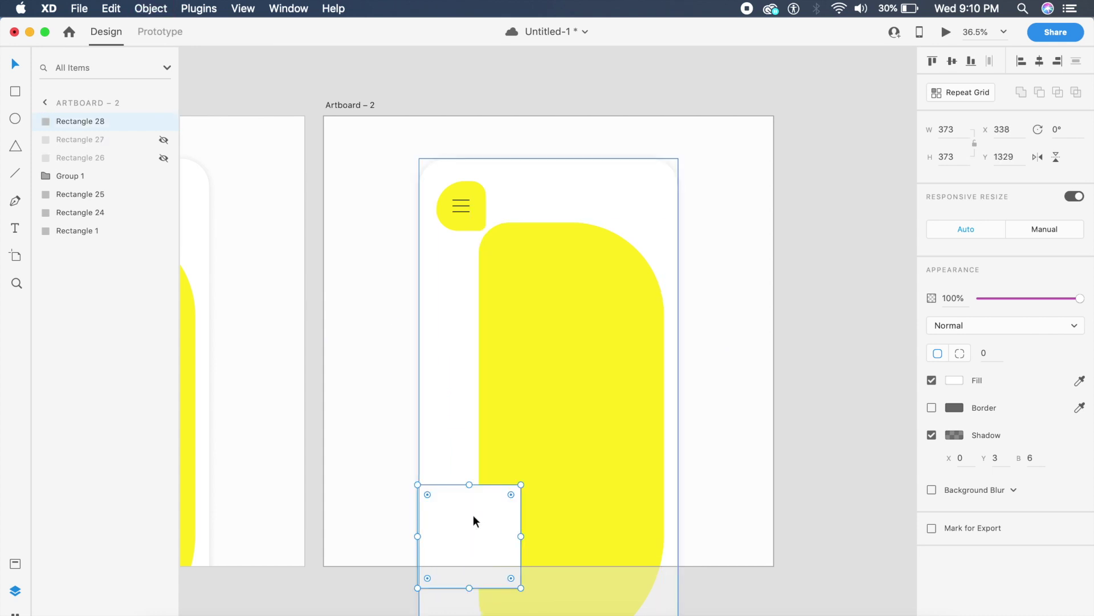
{"action": "key", "text": "super+comma"}
{"action": "left_click", "coordinate": [751, 405]}
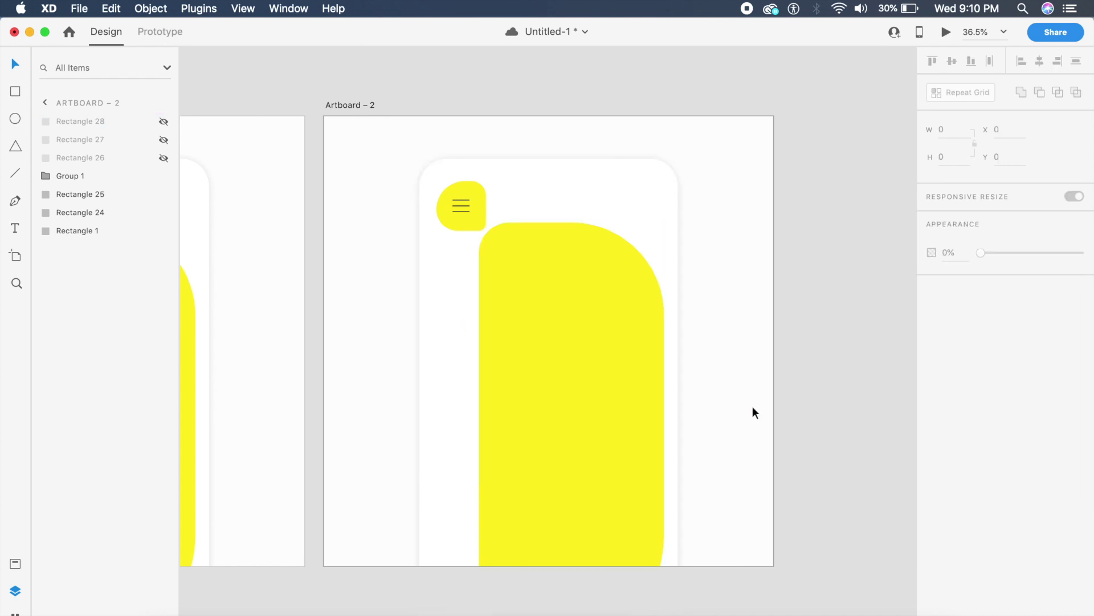
Step: Shrink the large yellow panel on Artboard – 2 proportionally to about 502 by 214, keeping its upper-left corner in place
{"action": "left_click", "coordinate": [477, 217]}
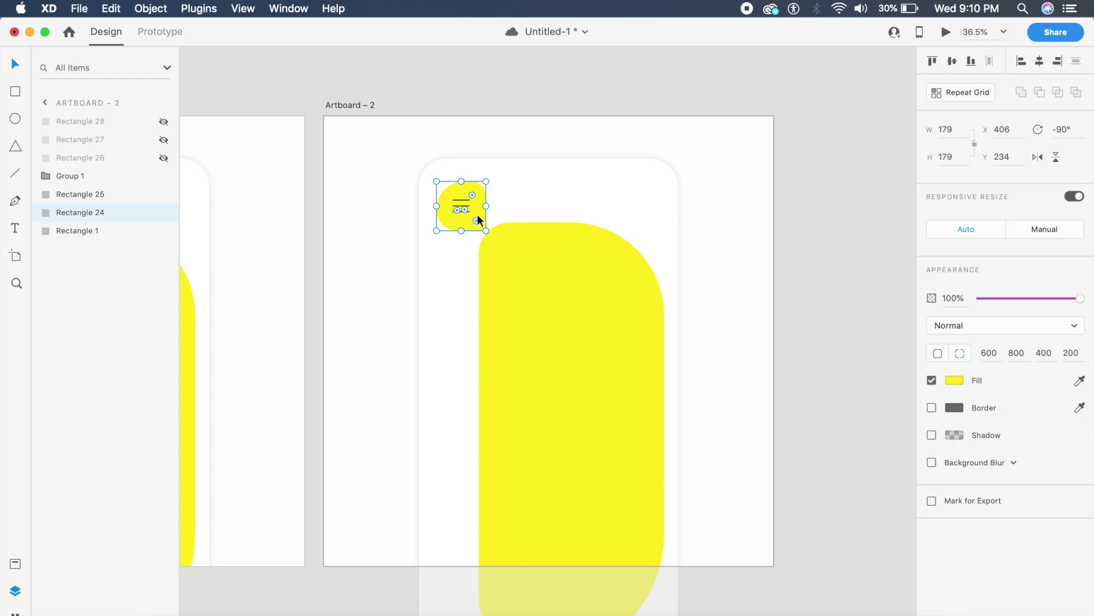
{"action": "left_click", "coordinate": [552, 350]}
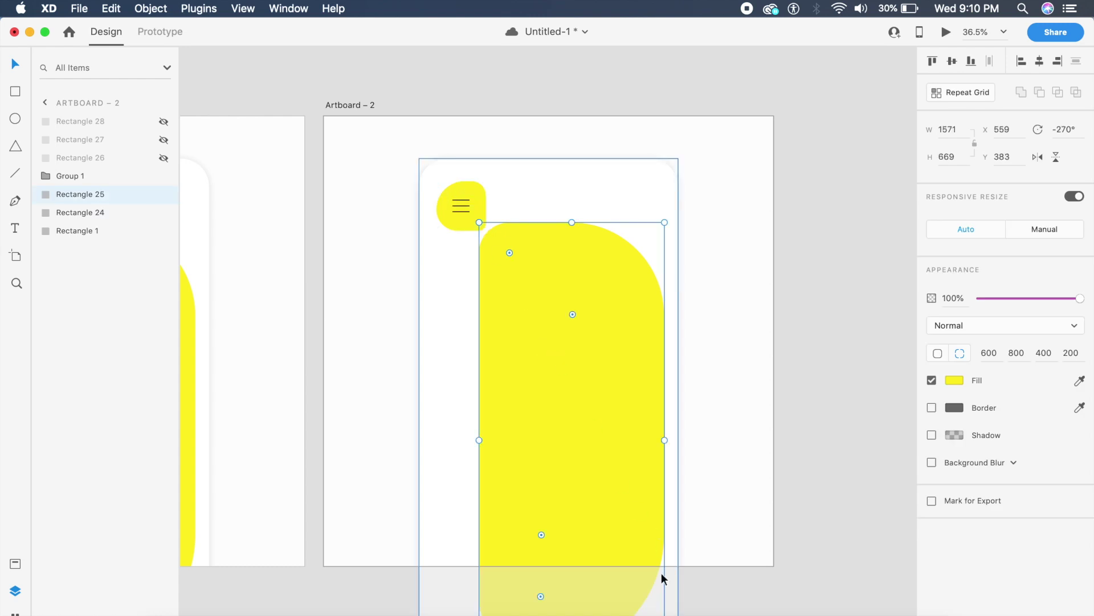
{"action": "scroll", "coordinate": [662, 572], "scroll_direction": "down", "scroll_amount": 3}
{"action": "left_click_drag", "start_coordinate": [674, 575], "coordinate": [548, 326]}
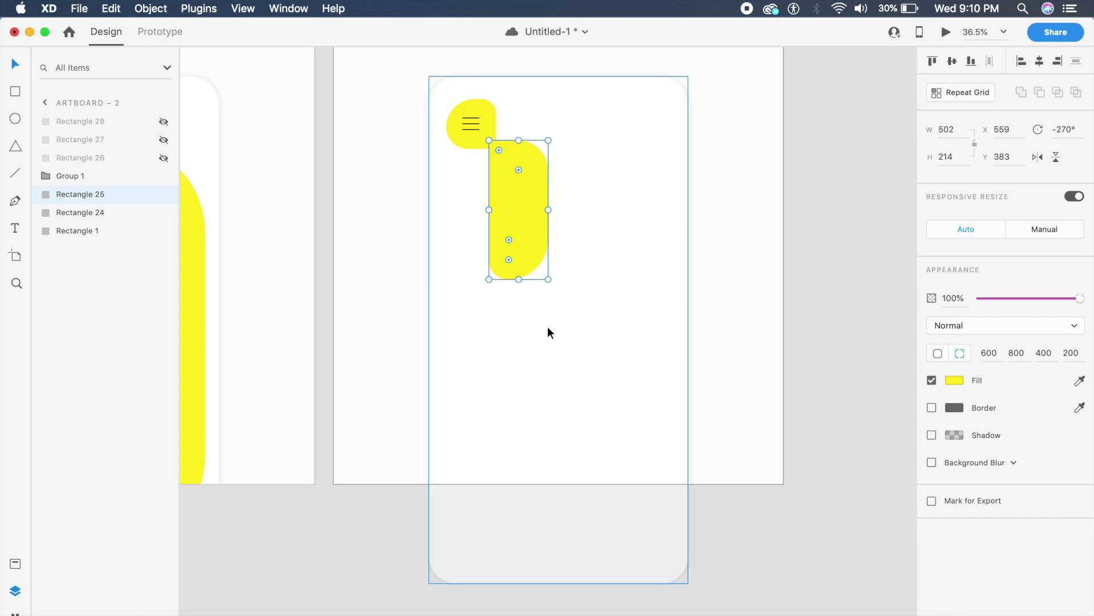
Step: Set the shrunken yellow panel's width and height to 179 to match the menu button's background
{"action": "scroll", "coordinate": [548, 327], "scroll_direction": "up", "scroll_amount": 3}
{"action": "scroll", "coordinate": [547, 326], "scroll_direction": "up", "scroll_amount": 3}
{"action": "left_click", "coordinate": [476, 223]}
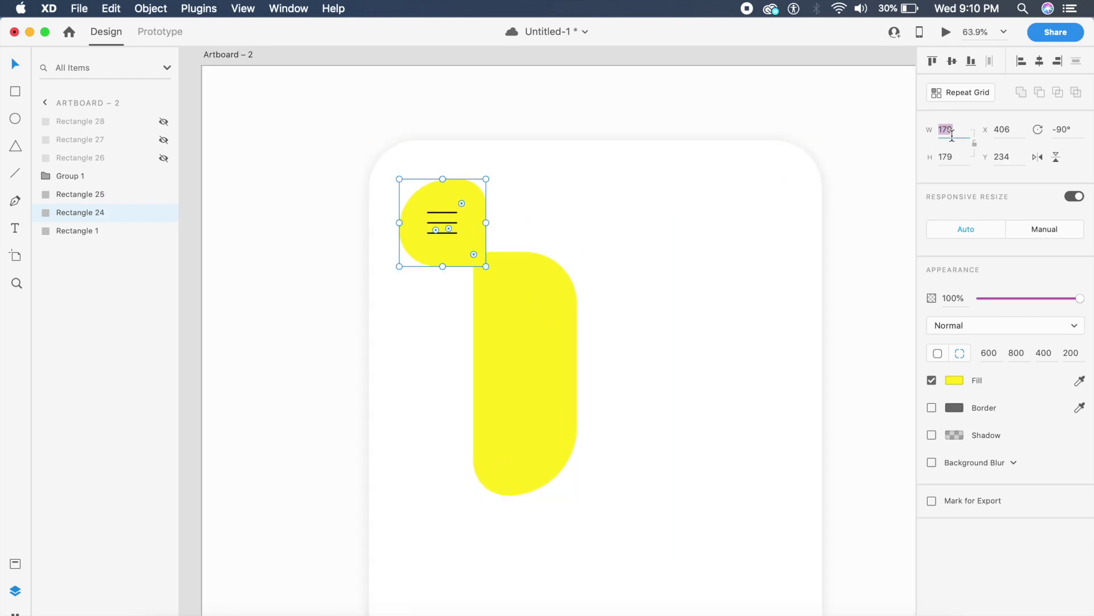
{"action": "left_click", "coordinate": [491, 412]}
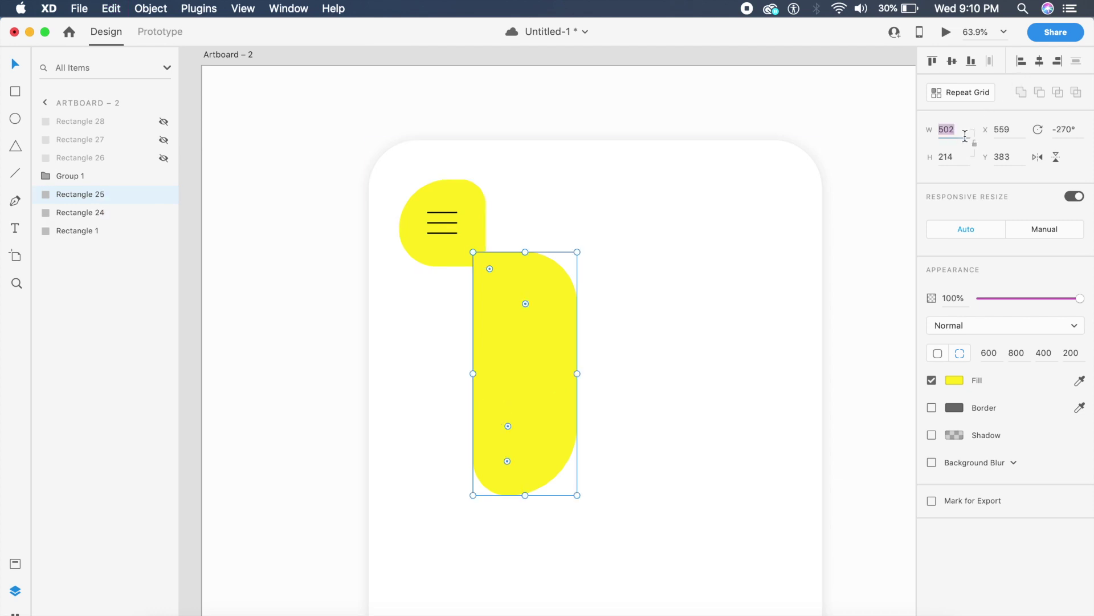
{"action": "type", "text": "179"}
{"action": "key", "text": "Return"}
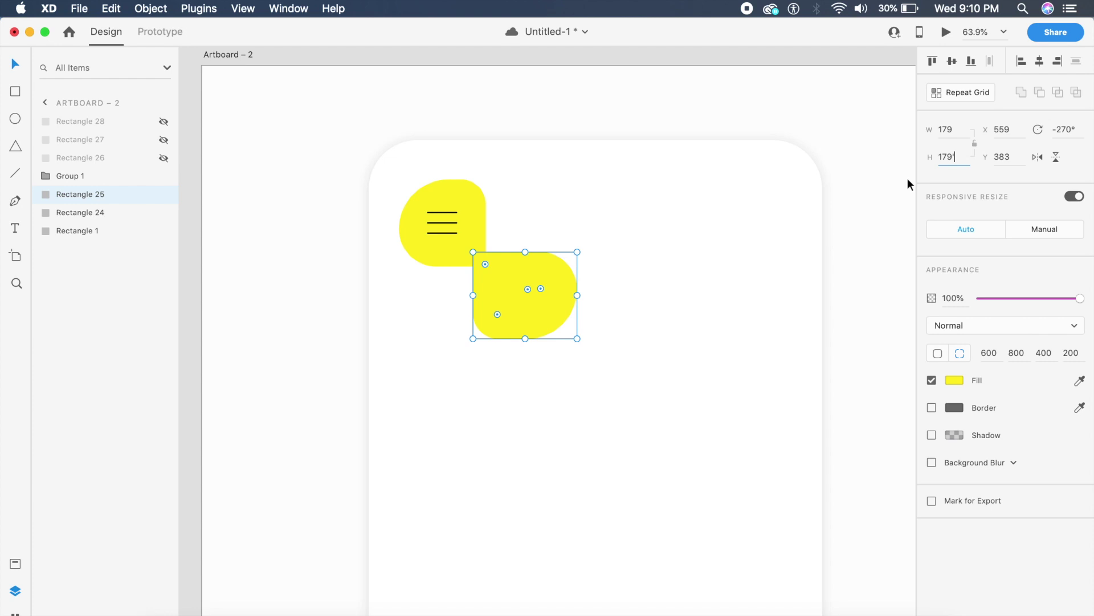
{"action": "key", "text": "Return"}
{"action": "left_click", "coordinate": [557, 297]}
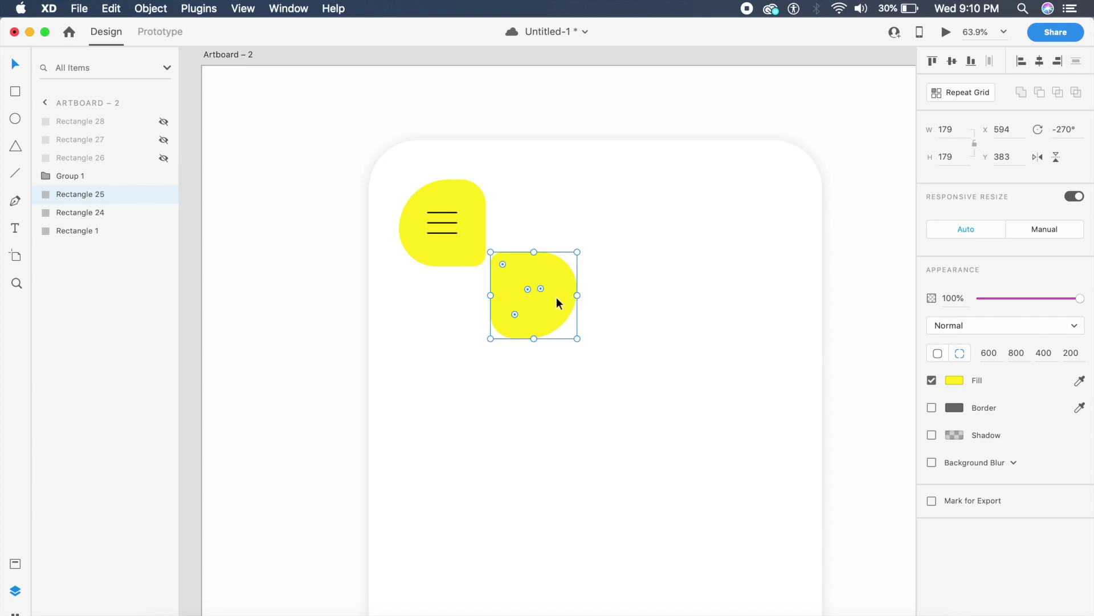
Step: Flip the small yellow panel to match the menu button's orientation, place it beside the button and resize it to 179 by 179
{"action": "left_click_drag", "start_coordinate": [577, 339], "coordinate": [361, 137]}
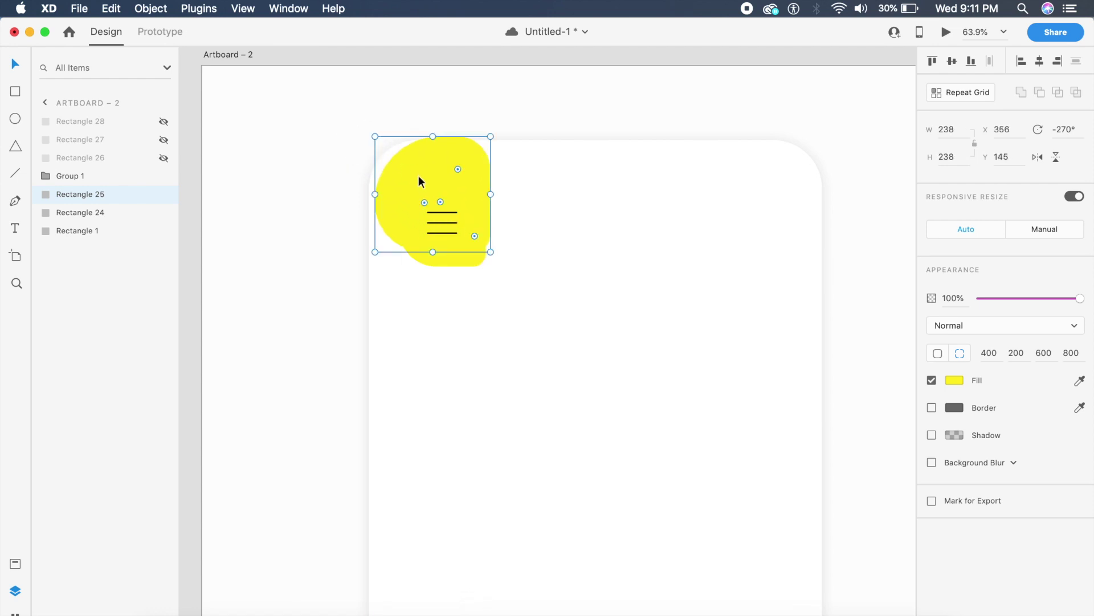
{"action": "left_click_drag", "start_coordinate": [418, 171], "coordinate": [541, 253]}
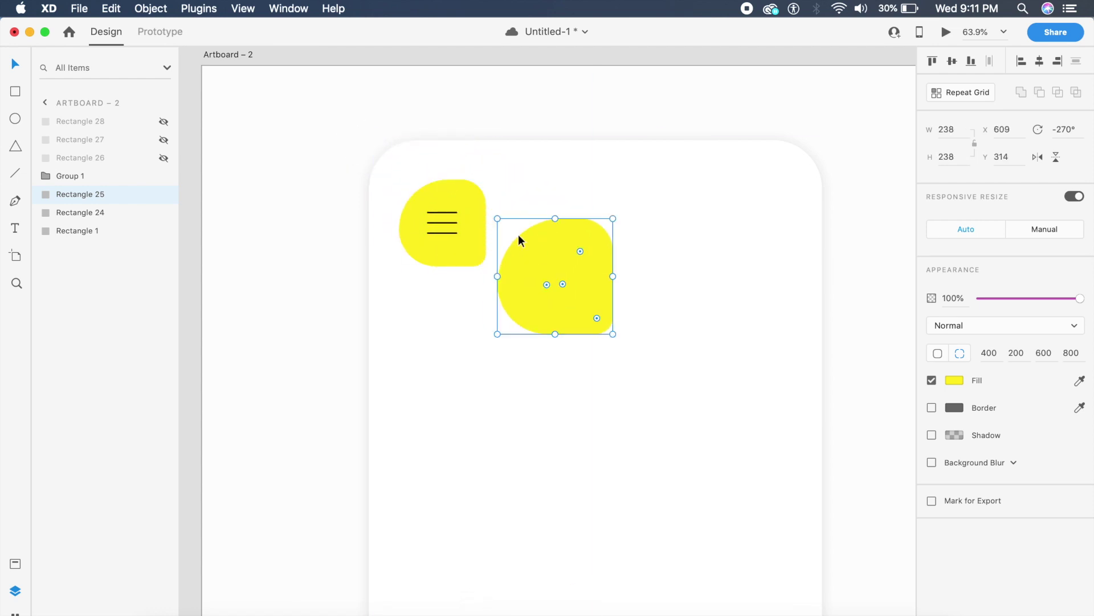
{"action": "left_click", "coordinate": [959, 131]}
{"action": "type", "text": "179"}
{"action": "key", "text": "Tab"}
{"action": "type", "text": "1"}
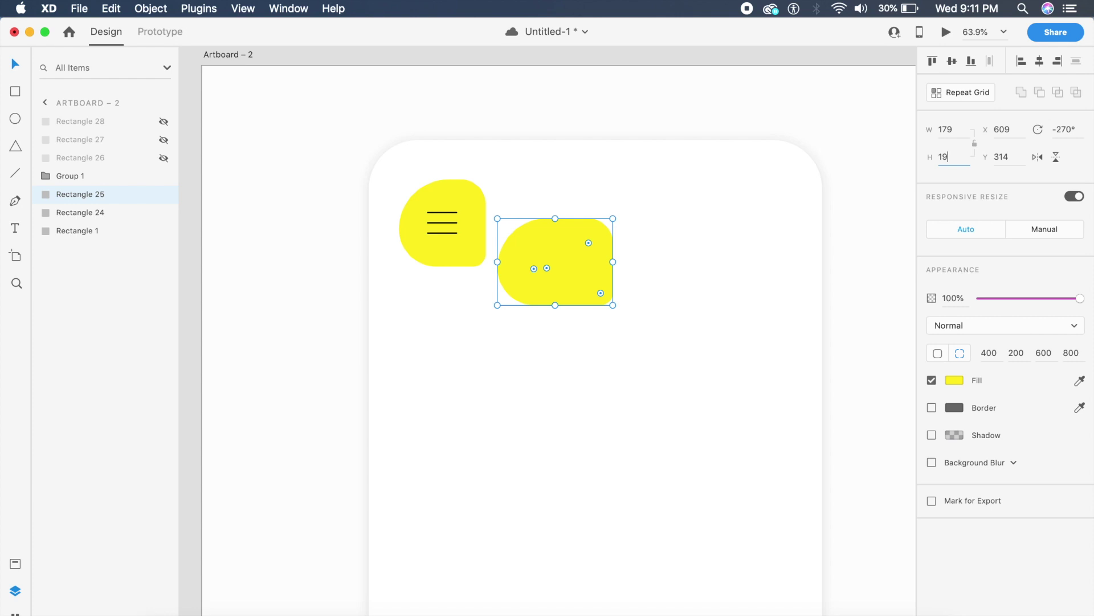
{"action": "key", "text": "Return"}
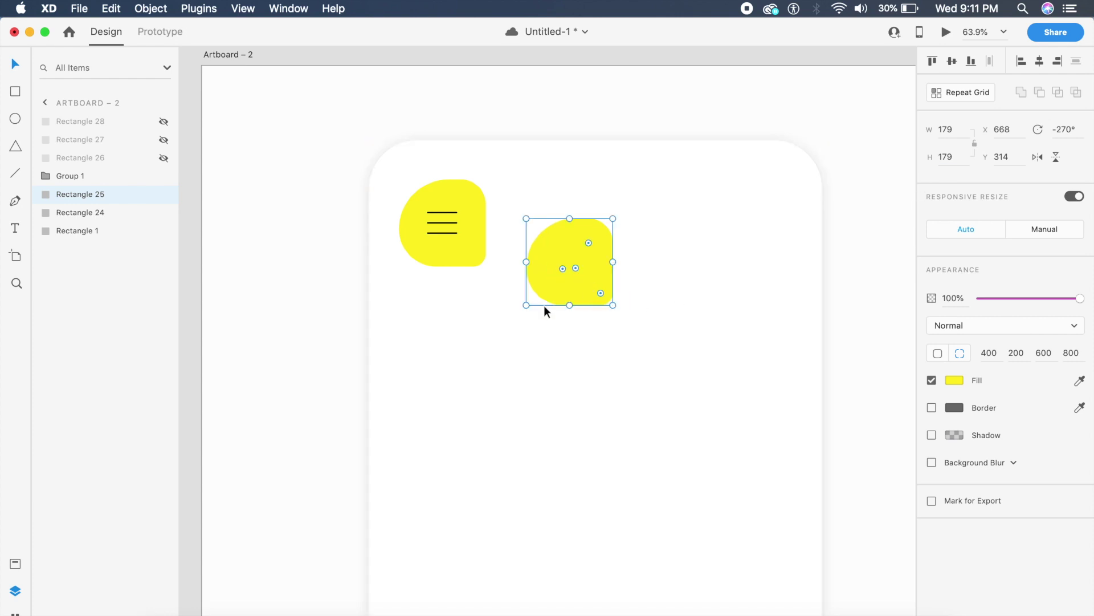
Step: Try to shrink and flip the large yellow panel on Artboard – 1 past its upper-left corner, and undo the change
{"action": "scroll", "coordinate": [518, 288], "scroll_direction": "down", "scroll_amount": 5}
{"action": "scroll", "coordinate": [518, 287], "scroll_direction": "left", "scroll_amount": 3}
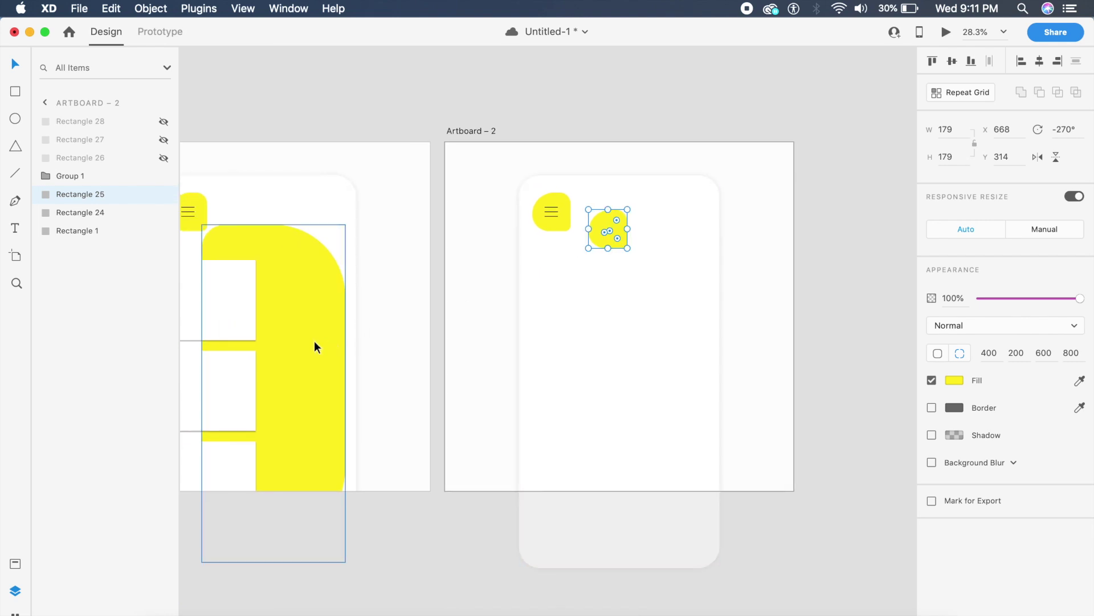
{"action": "left_click", "coordinate": [337, 468]}
{"action": "scroll", "coordinate": [329, 450], "scroll_direction": "left", "scroll_amount": 1}
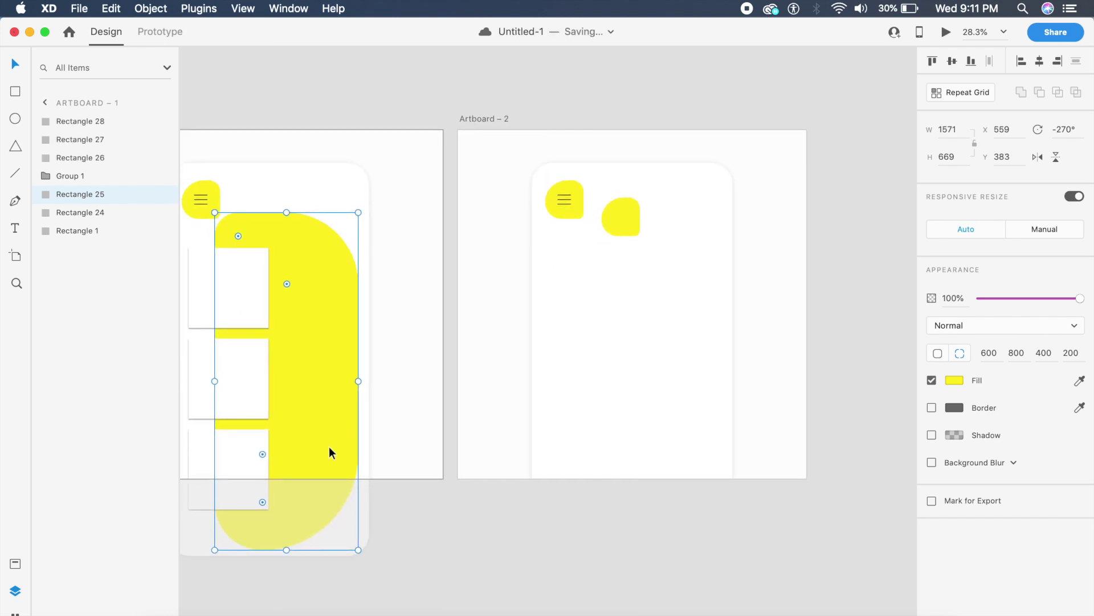
{"action": "left_click_drag", "start_coordinate": [358, 550], "coordinate": [183, 127]}
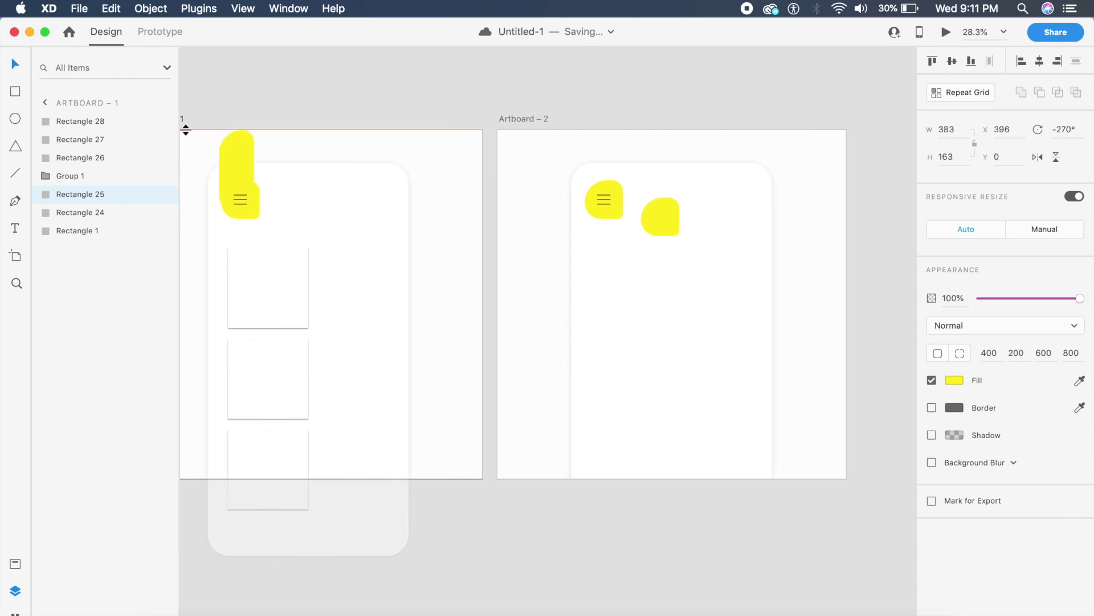
{"action": "key", "text": "ctrl+z"}
Step: Try moving the menu button's yellow background on Artboard – 2 down and to the right, and undo the move
{"action": "left_click", "coordinate": [674, 448]}
{"action": "scroll", "coordinate": [674, 450], "scroll_direction": "up", "scroll_amount": 5}
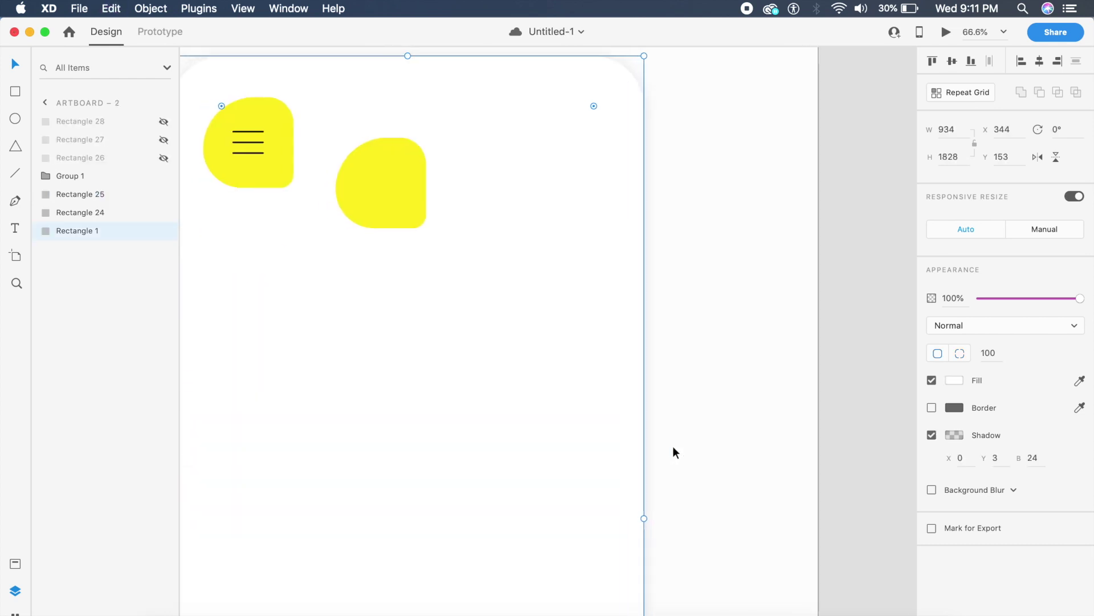
{"action": "scroll", "coordinate": [430, 216], "scroll_direction": "left", "scroll_amount": 5}
{"action": "left_click_drag", "start_coordinate": [403, 190], "coordinate": [459, 265]}
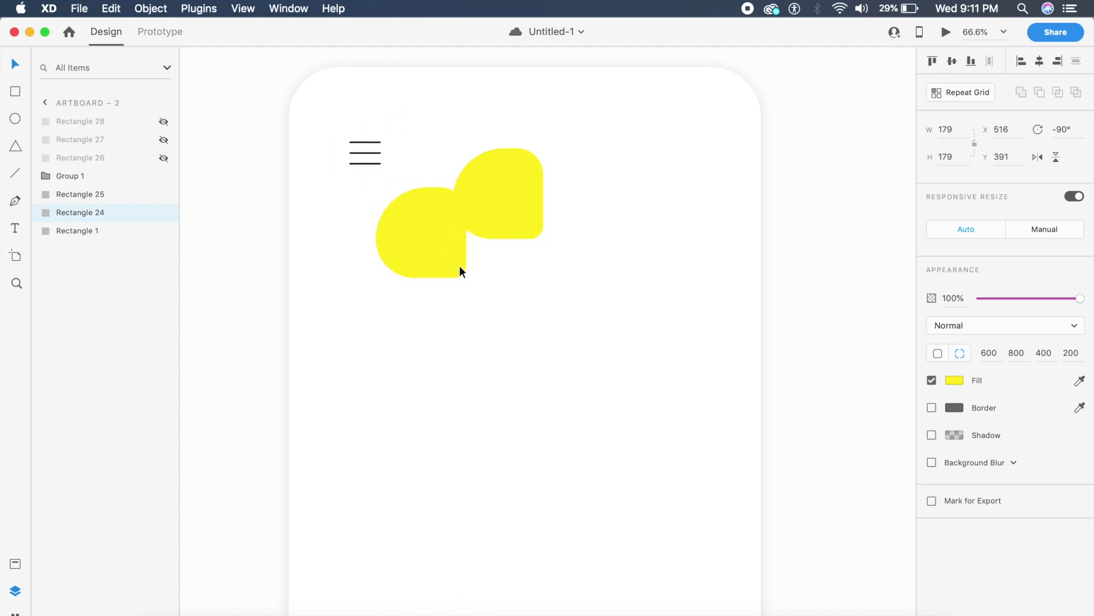
{"action": "key", "text": "ctrl+z"}
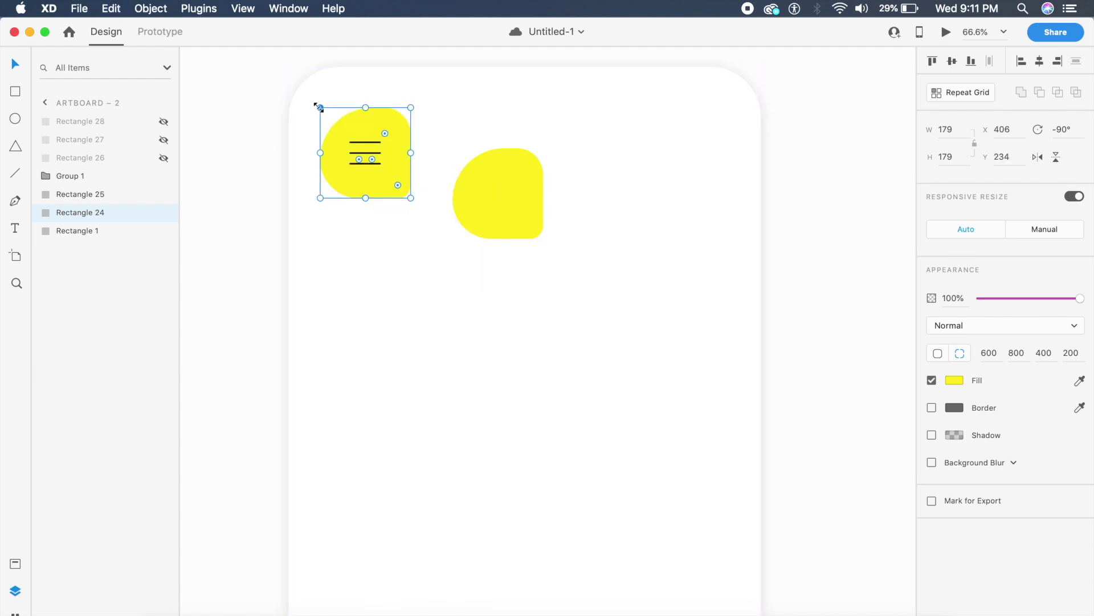
Step: Flip the menu button's yellow background across its lower-right corner on Artboard – 2 and enlarge it to about 632 by 632
{"action": "left_click_drag", "start_coordinate": [319, 107], "coordinate": [737, 520]}
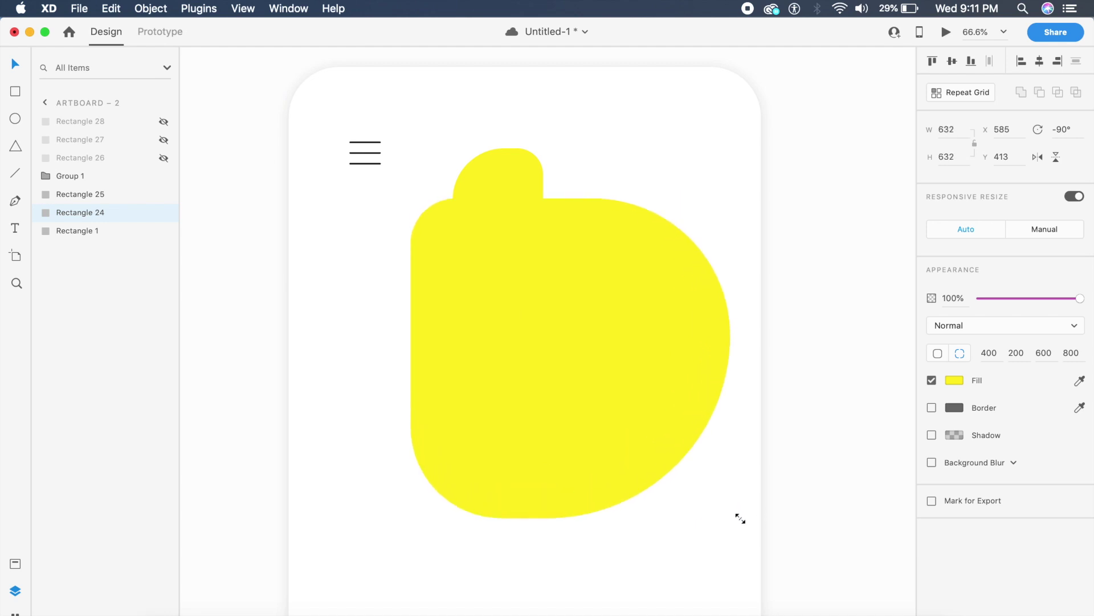
Step: Set the large yellow panel's width on Artboard – 2 to 1571, matching Artboard – 1's panel, and place it at X 585, Y 410
{"action": "scroll", "coordinate": [736, 528], "scroll_direction": "down", "scroll_amount": 5}
{"action": "scroll", "coordinate": [736, 527], "scroll_direction": "down", "scroll_amount": 2}
{"action": "left_click", "coordinate": [470, 440]}
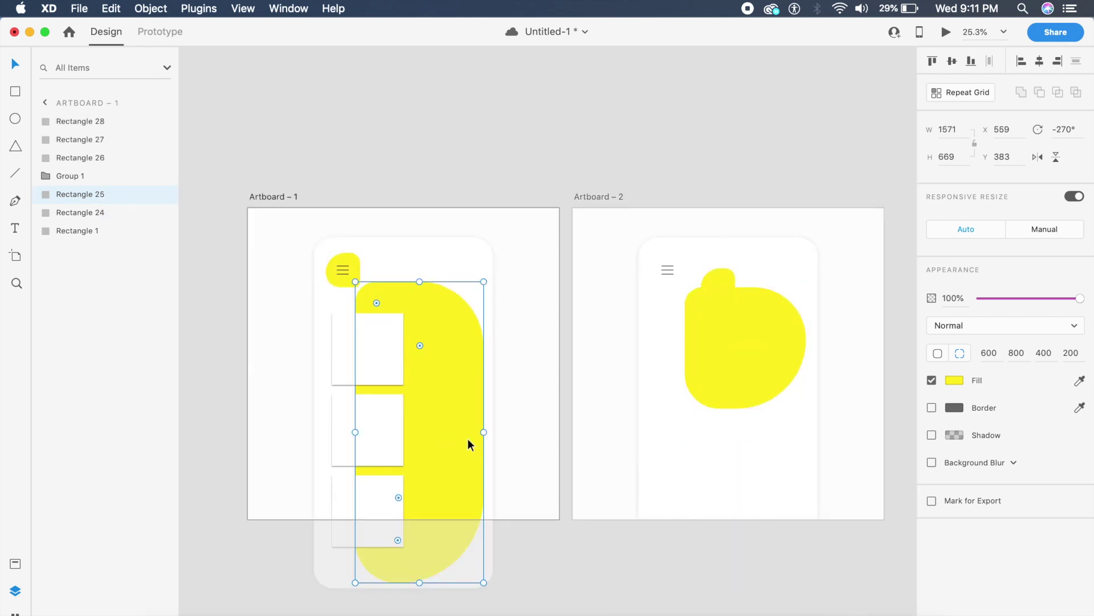
{"action": "left_click", "coordinate": [951, 134]}
{"action": "key", "text": "super+c"}
{"action": "left_click", "coordinate": [733, 381]}
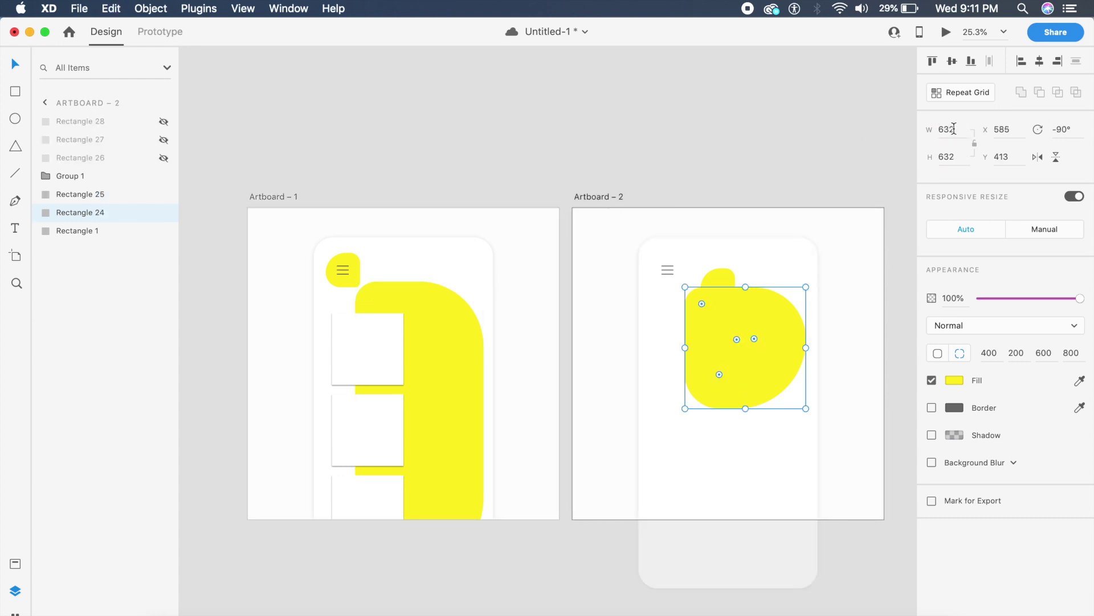
{"action": "key", "text": "super+v"}
{"action": "key", "text": "Return"}
{"action": "left_click_drag", "start_coordinate": [737, 292], "coordinate": [757, 474]}
Step: Match the height of Artboard – 2's large yellow panel to its counterpart on Artboard – 1 by setting it to 669
{"action": "left_click", "coordinate": [446, 468]}
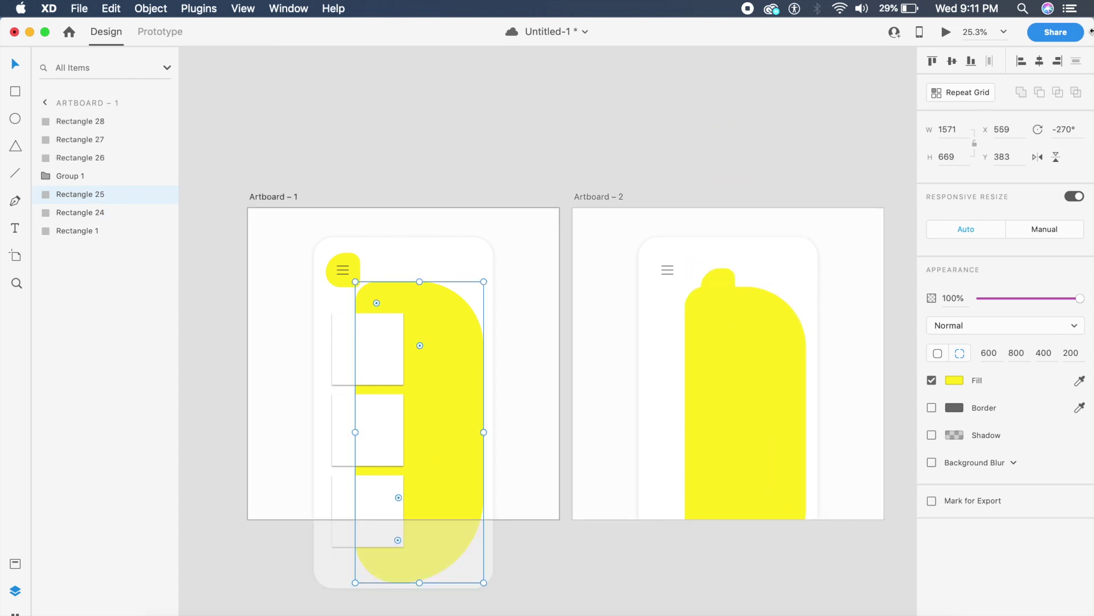
{"action": "left_click", "coordinate": [956, 156]}
{"action": "key", "text": "super+c"}
{"action": "left_click", "coordinate": [729, 330]}
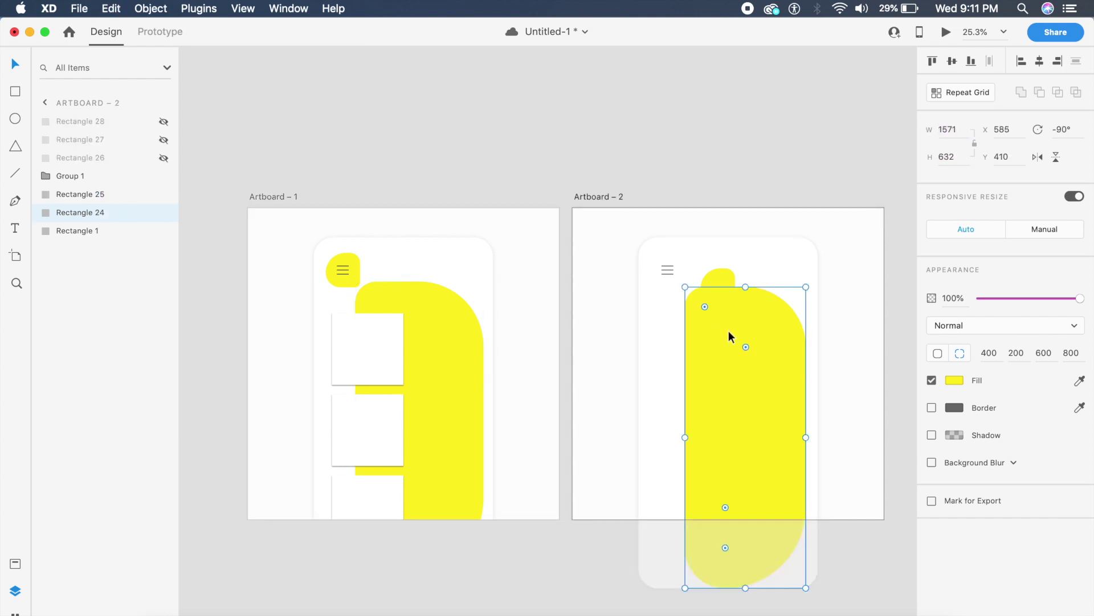
{"action": "left_click", "coordinate": [419, 386]}
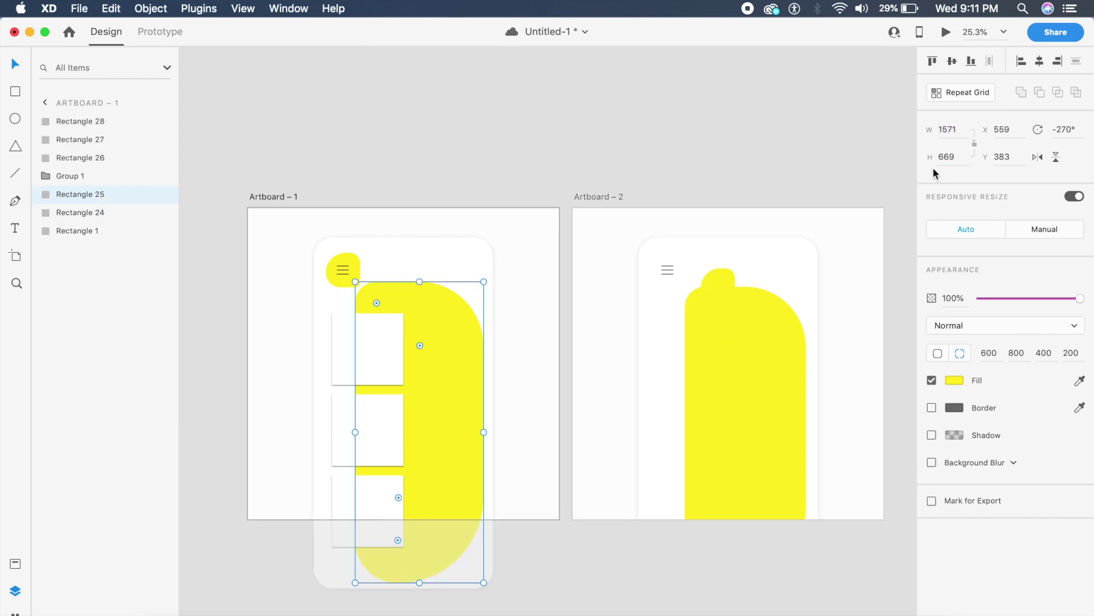
{"action": "left_click", "coordinate": [781, 364]}
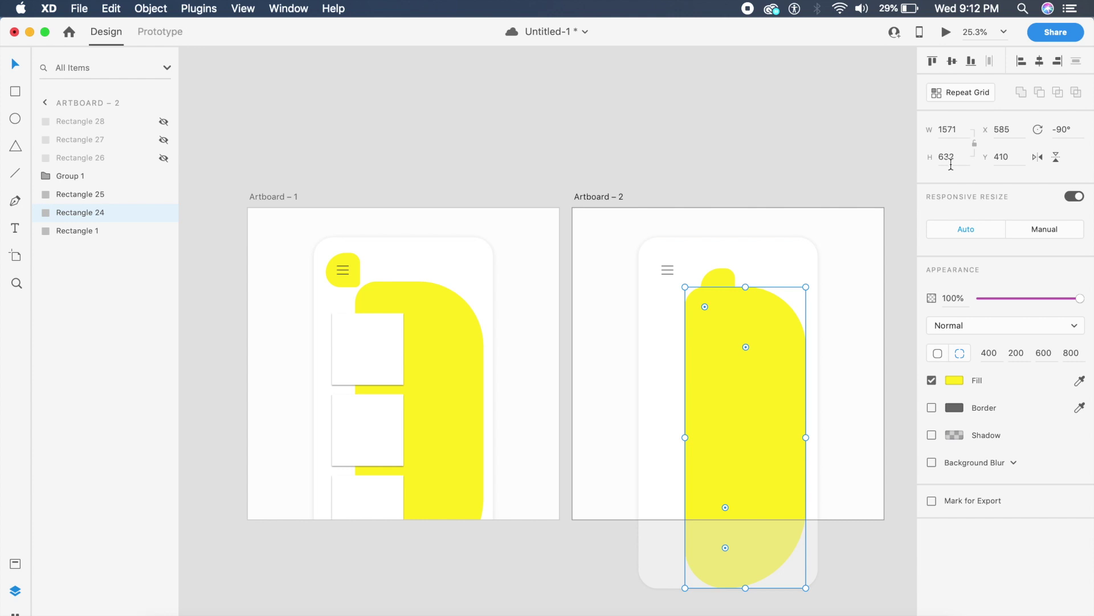
{"action": "key", "text": "super+v"}
{"action": "key", "text": "Return"}
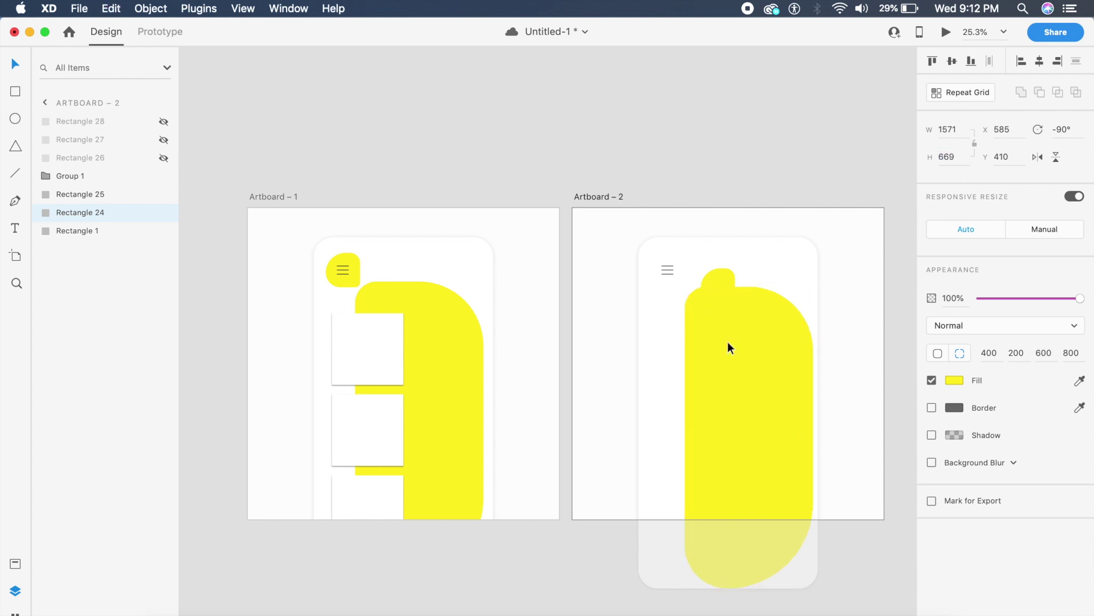
Step: Move the small yellow panel on Artboard – 2 behind the hamburger icon, and place the large panel at X 559, Y 387
{"action": "left_click_drag", "start_coordinate": [738, 441], "coordinate": [739, 436]}
{"action": "scroll", "coordinate": [739, 436], "scroll_direction": "up", "scroll_amount": 5}
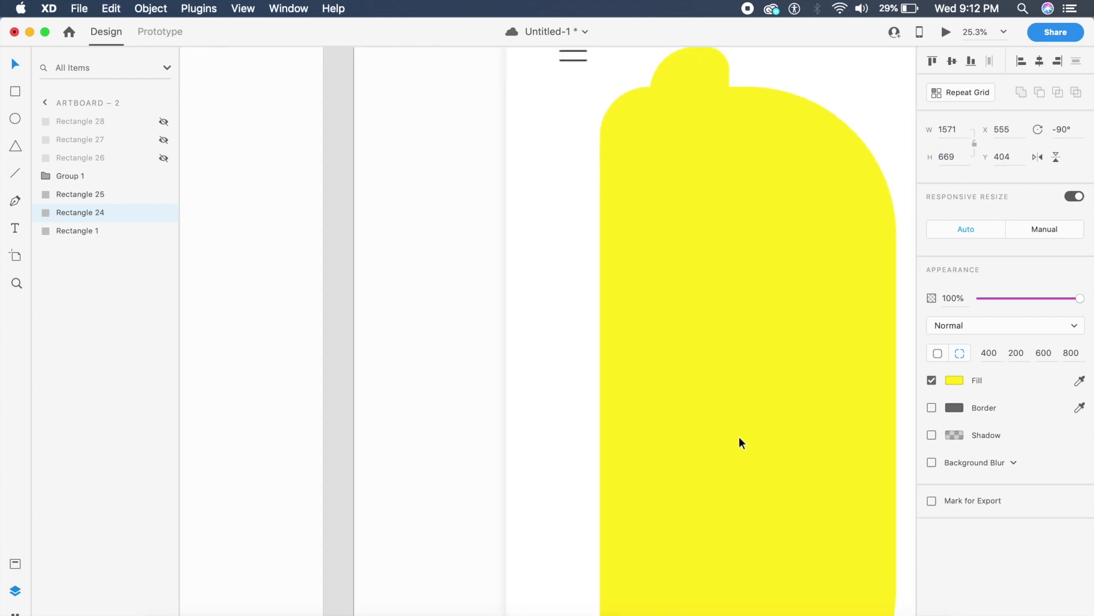
{"action": "left_click_drag", "start_coordinate": [693, 142], "coordinate": [576, 102]}
{"action": "left_click_drag", "start_coordinate": [624, 173], "coordinate": [627, 167]}
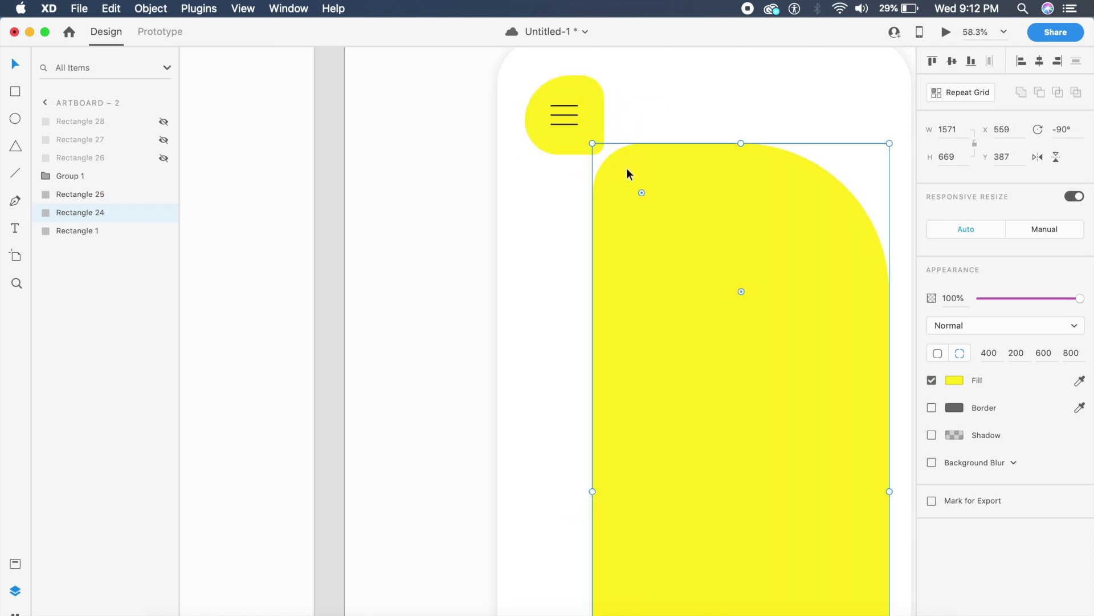
{"action": "scroll", "coordinate": [627, 167], "scroll_direction": "down", "scroll_amount": 4}
{"action": "left_click", "coordinate": [636, 176]}
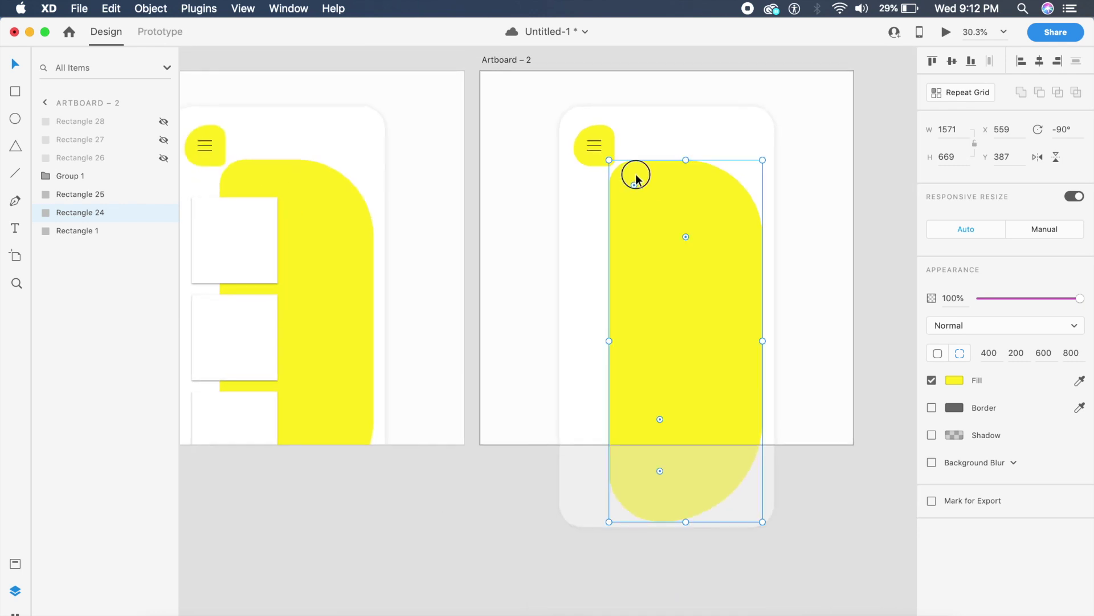
{"action": "left_click", "coordinate": [507, 273]}
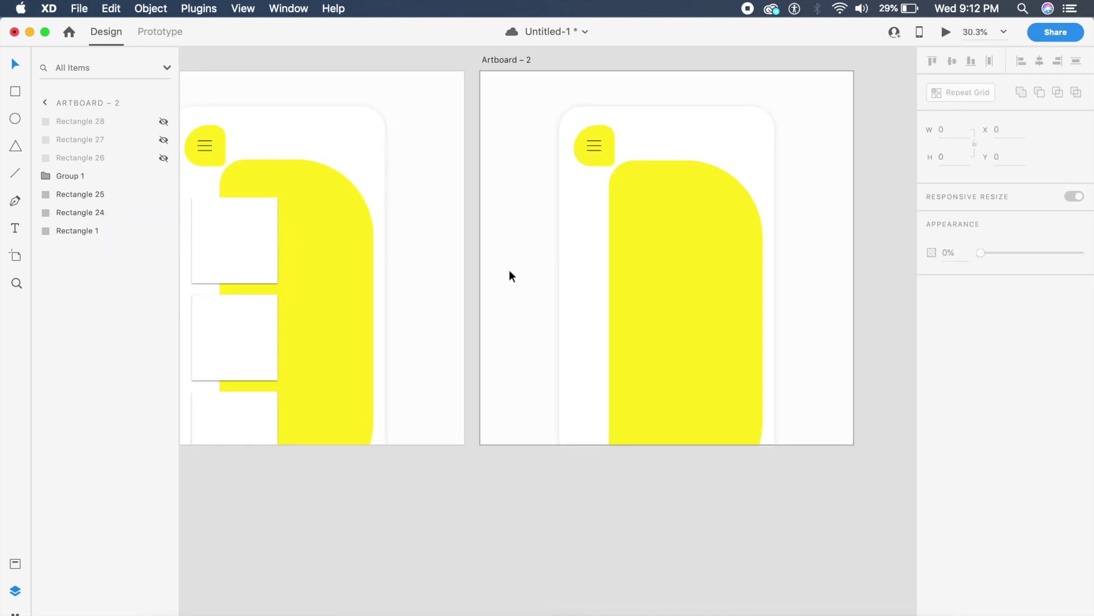
Step: Save the document and set the blend mode of Artboard – 2's large yellow panel to Difference
{"action": "scroll", "coordinate": [509, 273], "scroll_direction": "up", "scroll_amount": 2}
{"action": "scroll", "coordinate": [509, 274], "scroll_direction": "right", "scroll_amount": 1}
{"action": "left_click", "coordinate": [664, 258]}
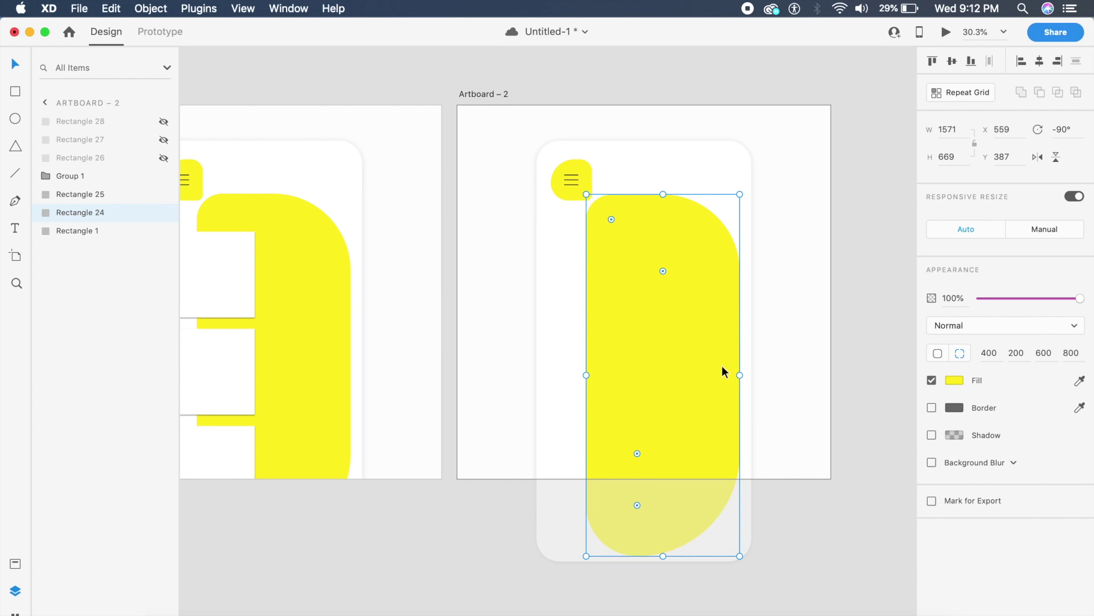
{"action": "key", "text": "super+s"}
{"action": "left_click", "coordinate": [980, 322]}
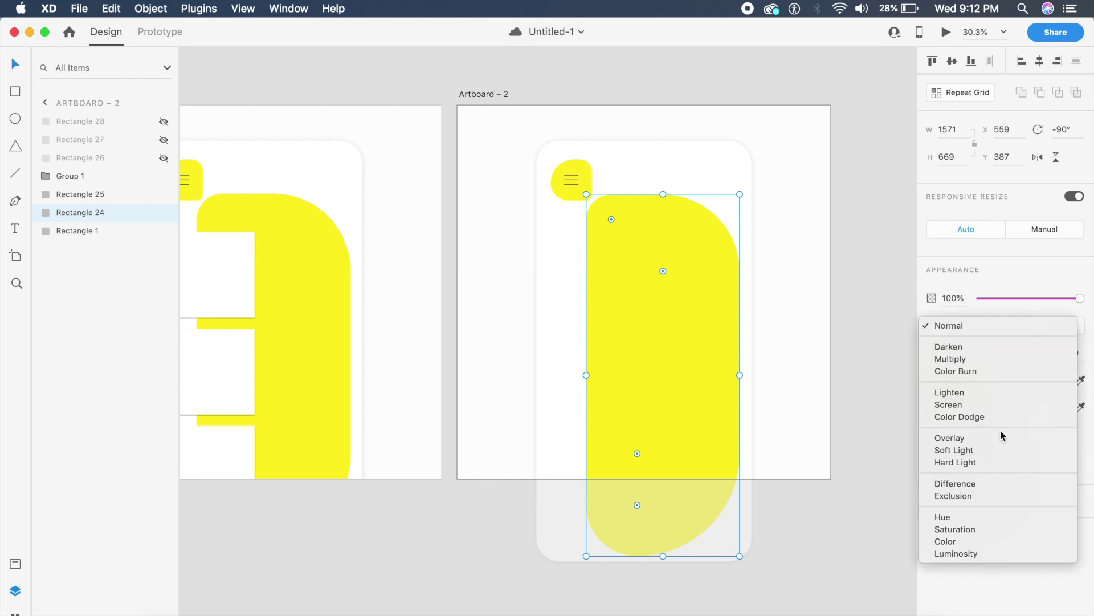
{"action": "left_click", "coordinate": [994, 485]}
{"action": "left_click", "coordinate": [867, 365]}
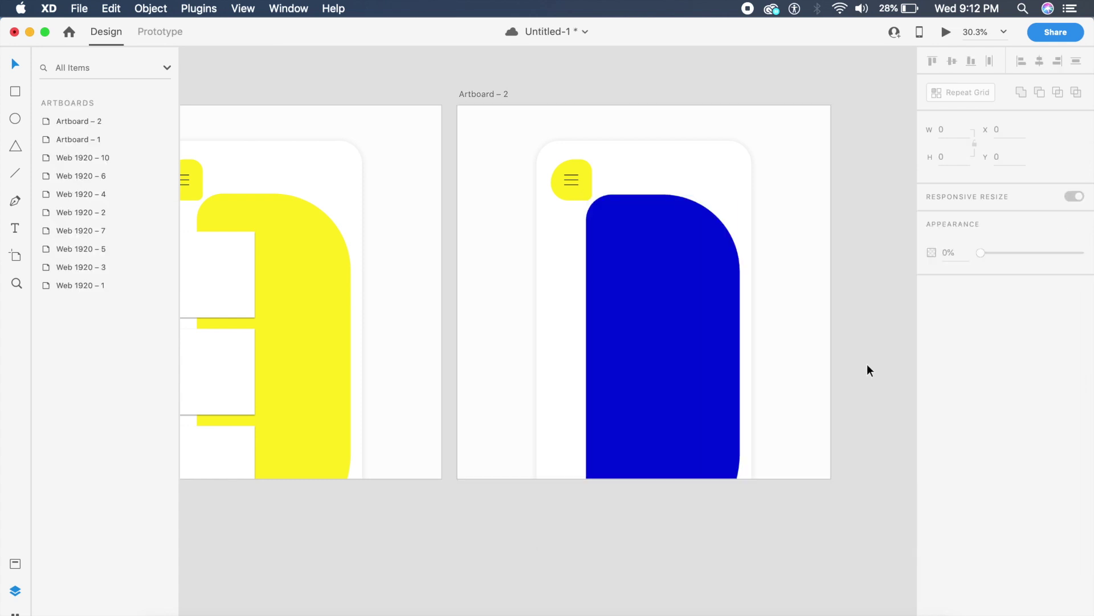
{"action": "left_click", "coordinate": [591, 183]}
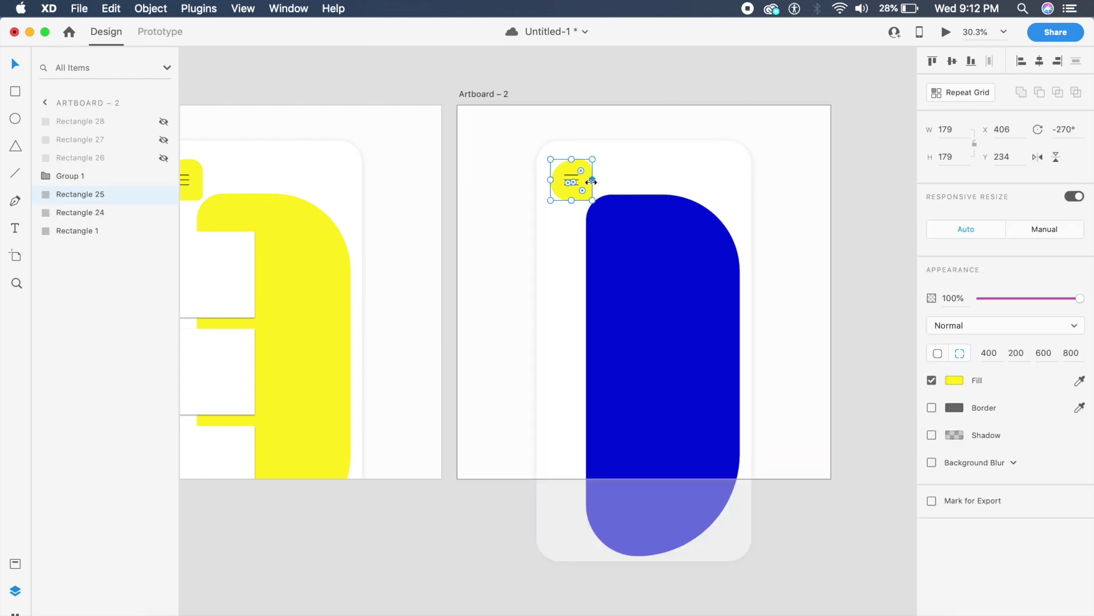
{"action": "left_click", "coordinate": [669, 246]}
{"action": "left_click", "coordinate": [877, 389]}
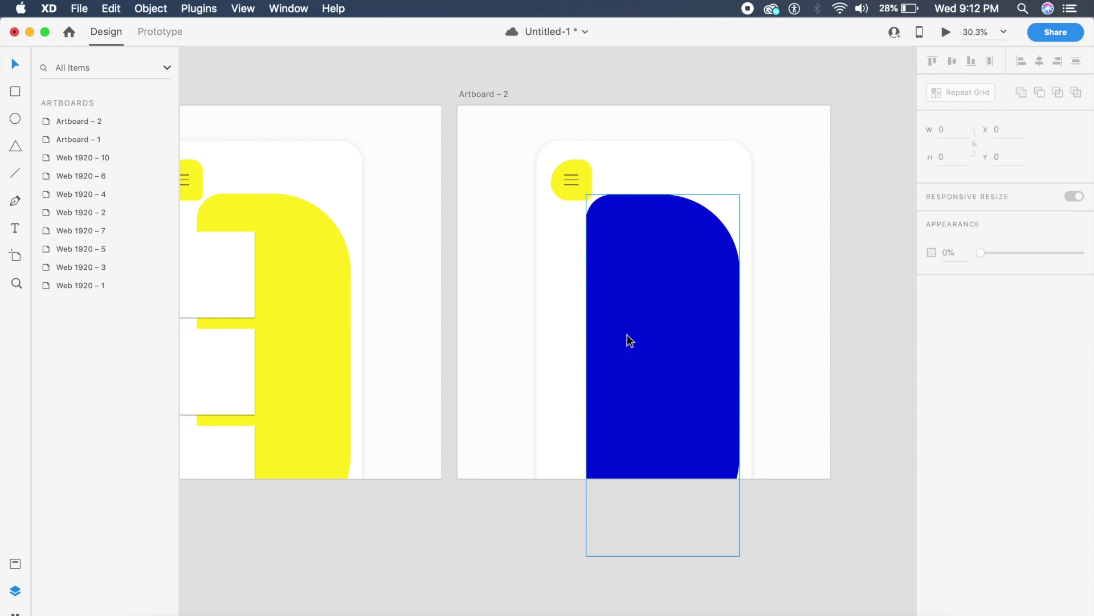
{"action": "left_click", "coordinate": [566, 191]}
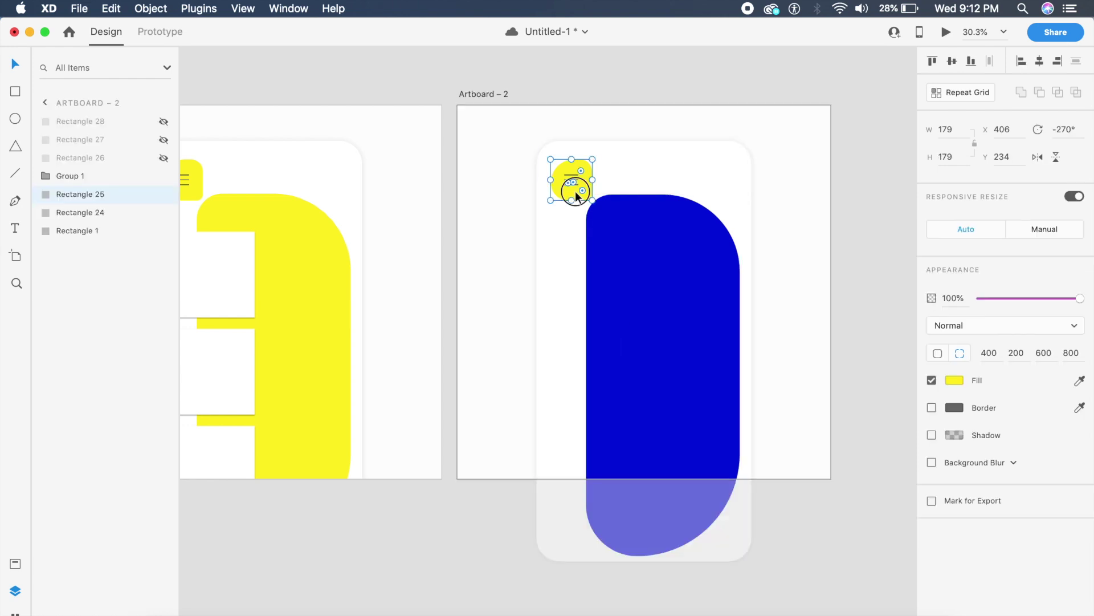
{"action": "left_click", "coordinate": [661, 264]}
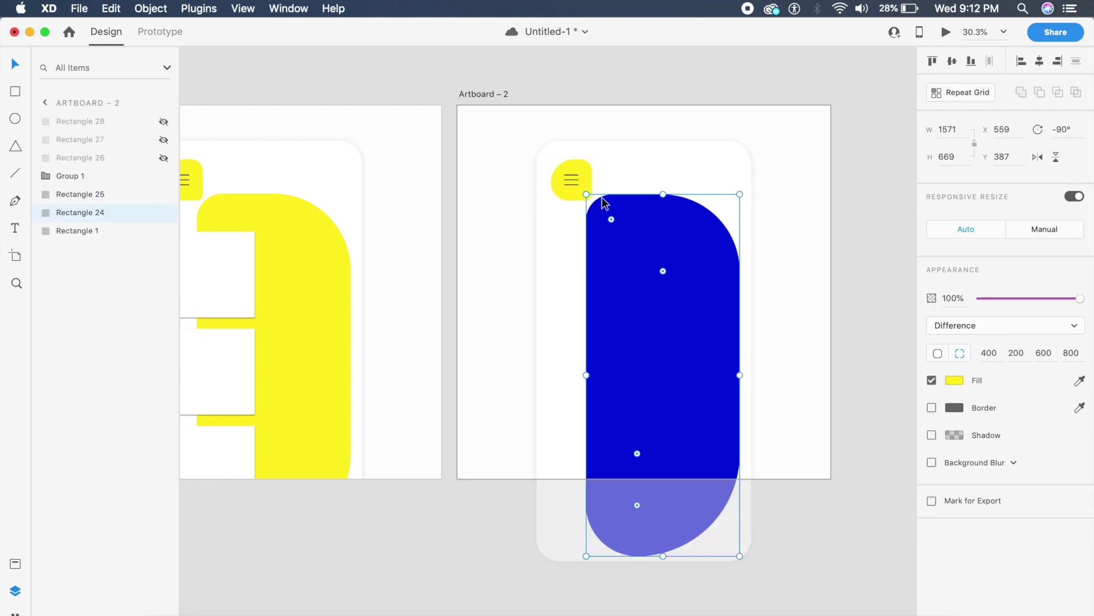
{"action": "left_click", "coordinate": [809, 286]}
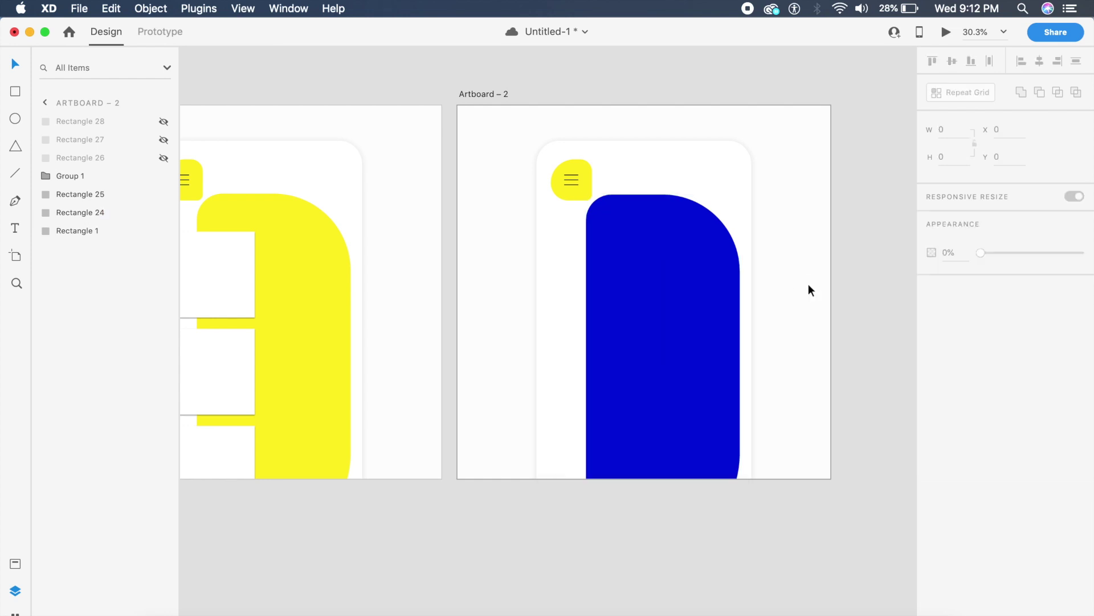
Step: In Prototype mode, link the menu button's yellow background on Artboard – 1 to Artboard – 2 with a Tap trigger and Auto-Animate action
{"action": "scroll", "coordinate": [808, 285], "scroll_direction": "left", "scroll_amount": 5}
{"action": "left_click", "coordinate": [633, 273]}
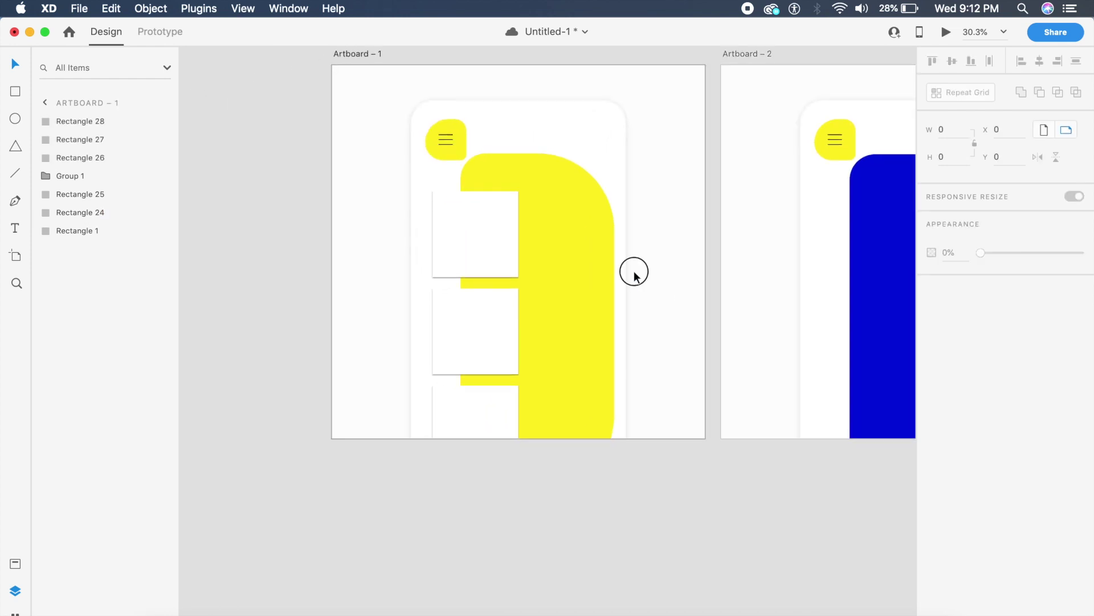
{"action": "scroll", "coordinate": [634, 275], "scroll_direction": "down", "scroll_amount": 2}
{"action": "left_click", "coordinate": [160, 31]}
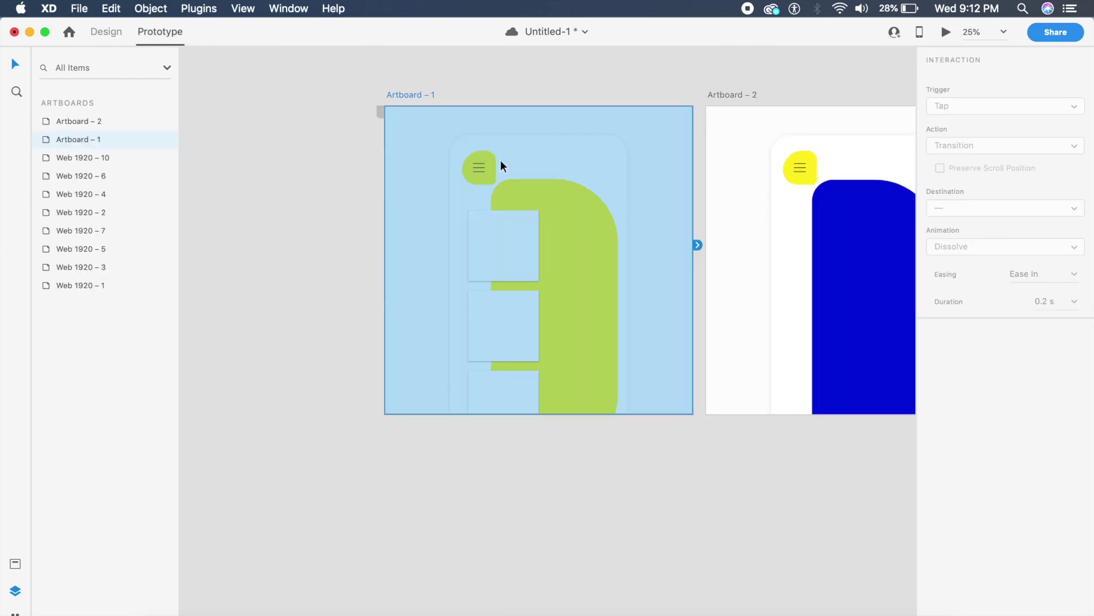
{"action": "left_click", "coordinate": [491, 176]}
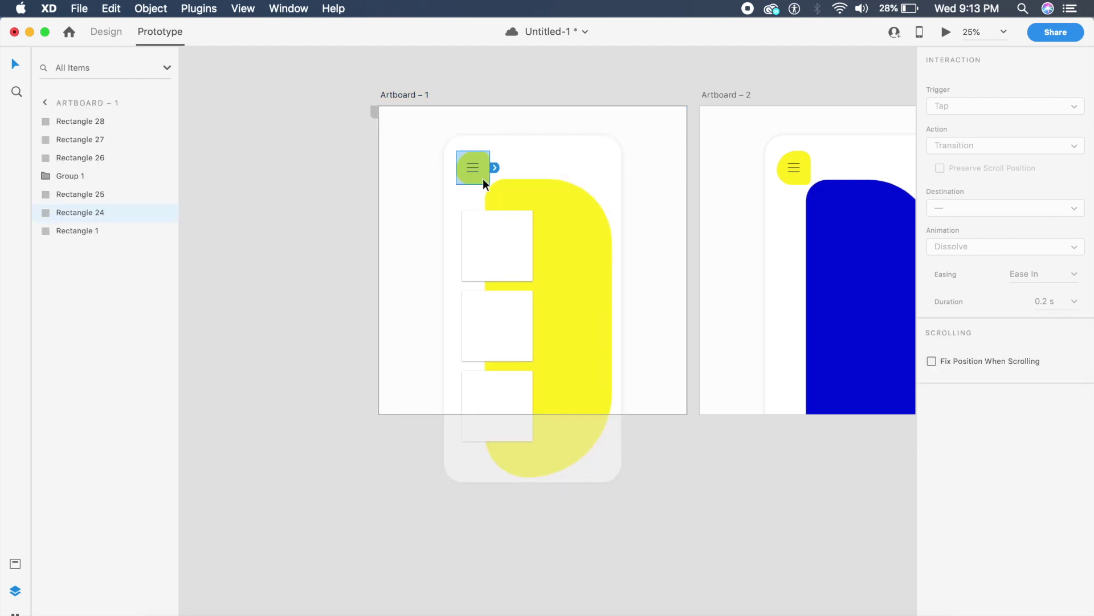
{"action": "scroll", "coordinate": [483, 179], "scroll_direction": "right", "scroll_amount": 2}
{"action": "left_click", "coordinate": [469, 174]}
{"action": "left_click_drag", "start_coordinate": [471, 174], "coordinate": [763, 190]}
{"action": "left_click", "coordinate": [1014, 146]}
{"action": "left_click", "coordinate": [964, 147]}
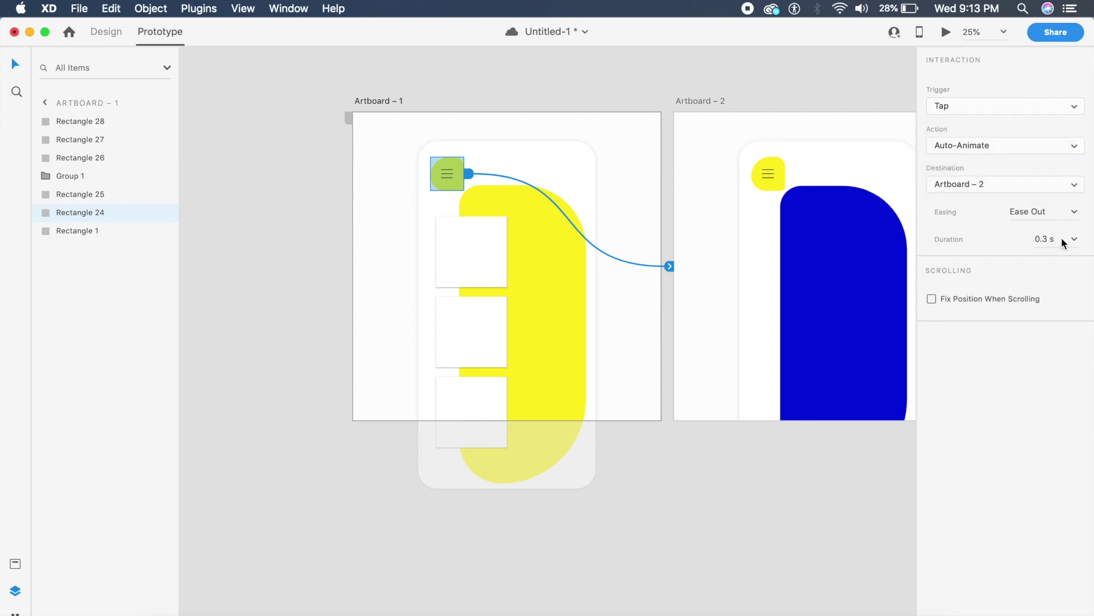
Step: Set the Auto-Animate link's easing to Ease In-Out and its duration to 0.8 s
{"action": "left_click", "coordinate": [1073, 212]}
{"action": "left_click", "coordinate": [1052, 270]}
{"action": "left_click", "coordinate": [1054, 238]}
{"action": "type", "text": "0.8"}
{"action": "key", "text": "Return"}
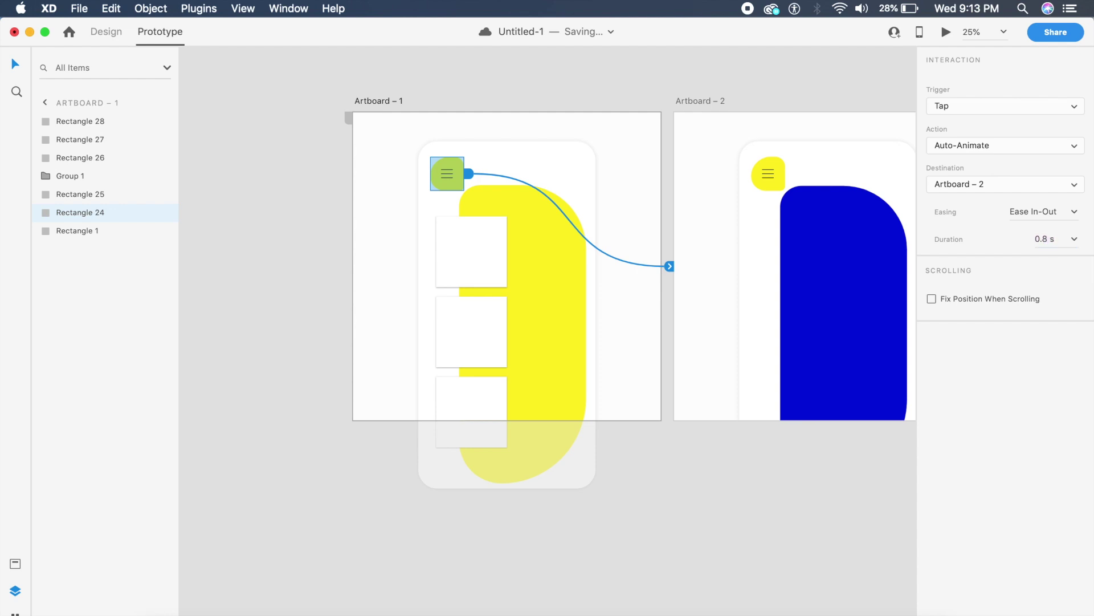
Step: Preview the prototype from Artboard – 1, trigger the menu button's transition, and close the preview
{"action": "left_click", "coordinate": [627, 188]}
{"action": "left_click", "coordinate": [945, 32]}
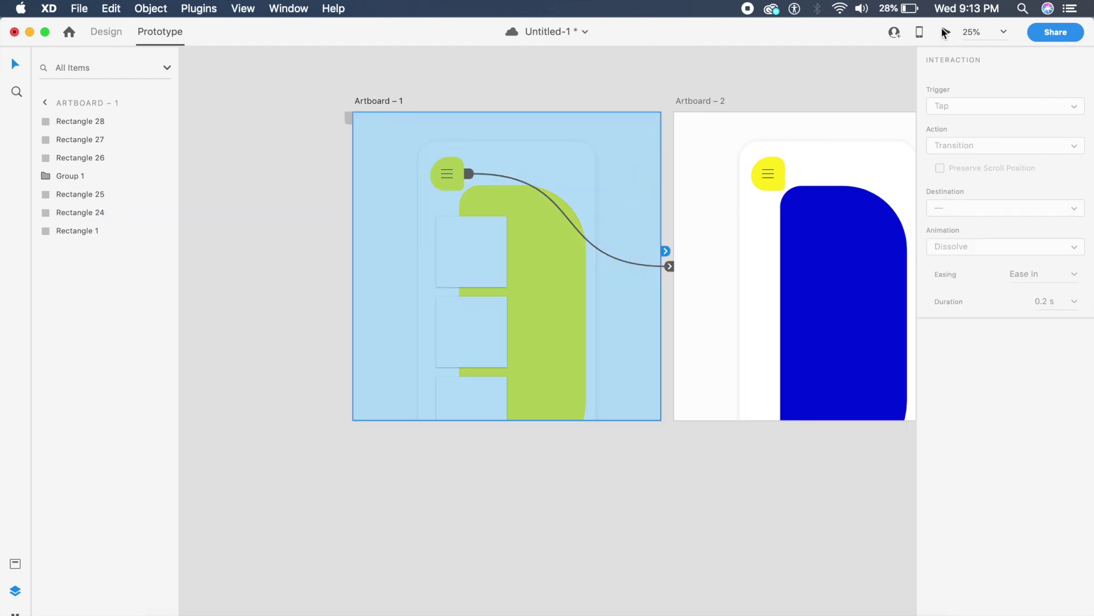
{"action": "left_click", "coordinate": [190, 179]}
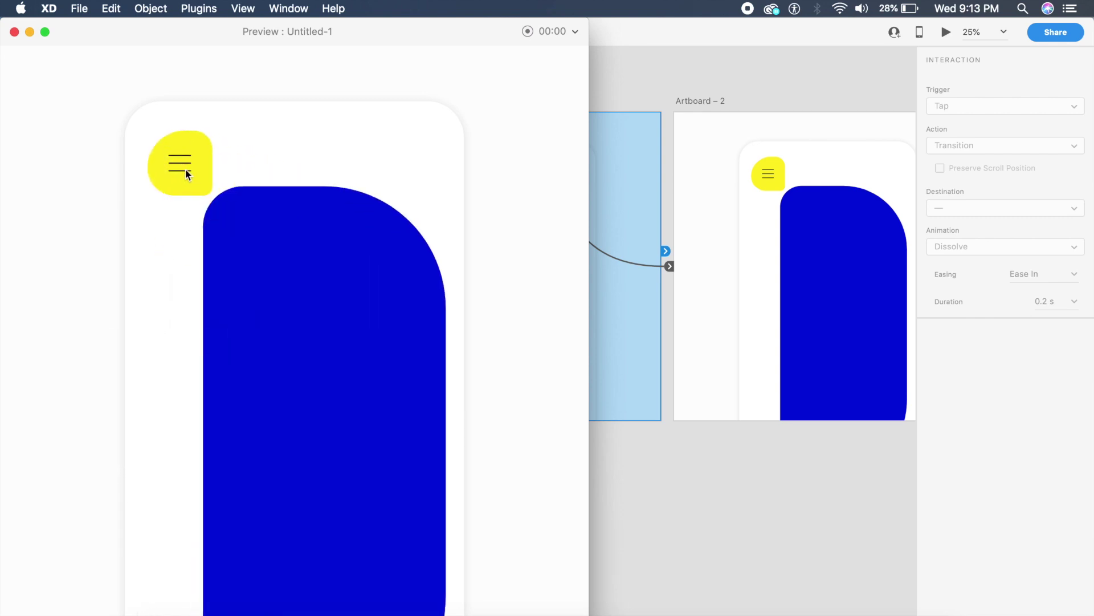
{"action": "left_click", "coordinate": [15, 32]}
Step: Link the hamburger icon group on Artboard – 2 back to Artboard – 1
{"action": "left_click", "coordinate": [766, 170]}
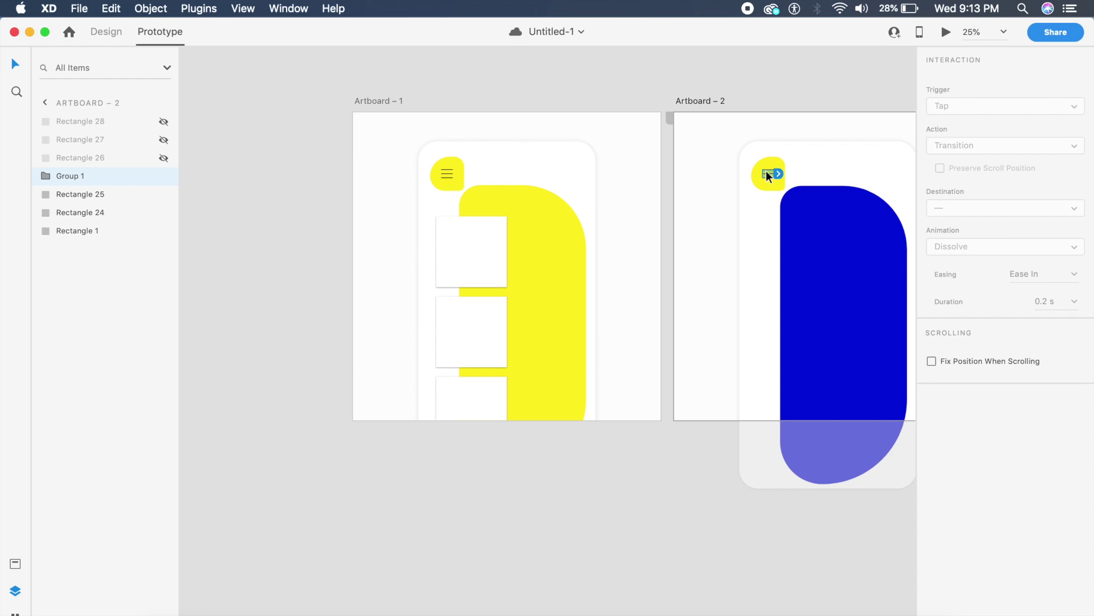
{"action": "left_click_drag", "start_coordinate": [776, 171], "coordinate": [612, 196]}
{"action": "left_click", "coordinate": [611, 190]}
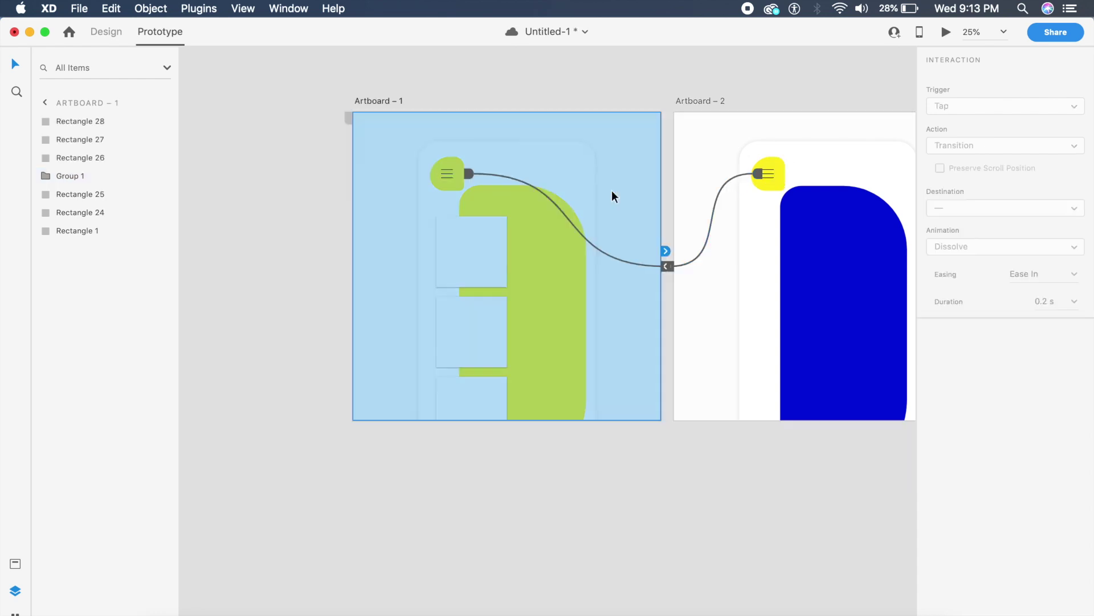
Step: Preview the prototype, switch the menu back and forth several times with the menu button, and close the preview
{"action": "left_click", "coordinate": [947, 32]}
{"action": "left_click", "coordinate": [174, 164]}
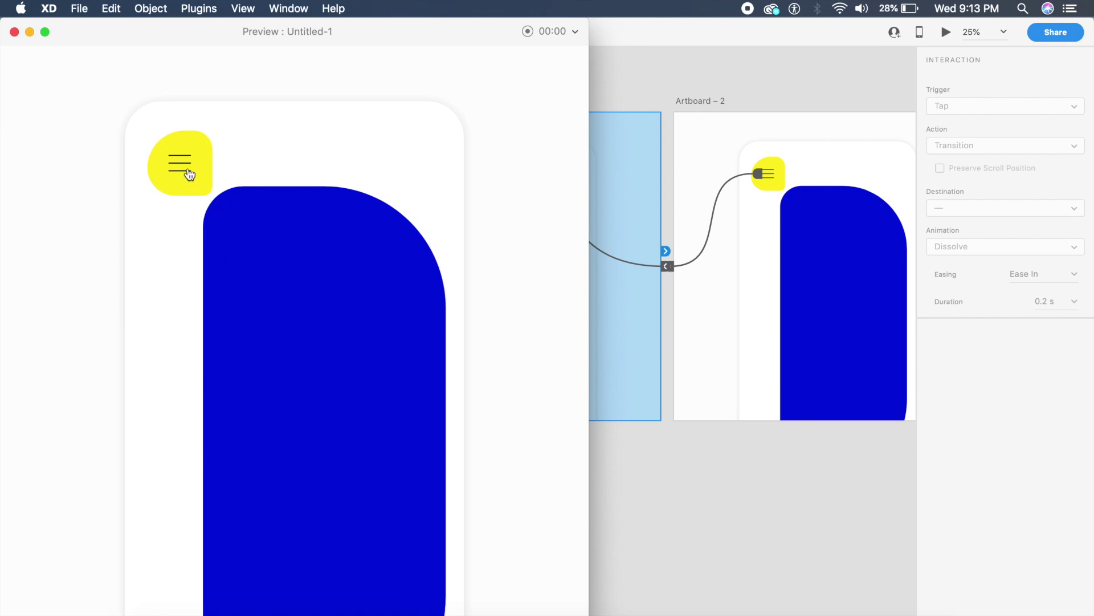
{"action": "left_click", "coordinate": [186, 166]}
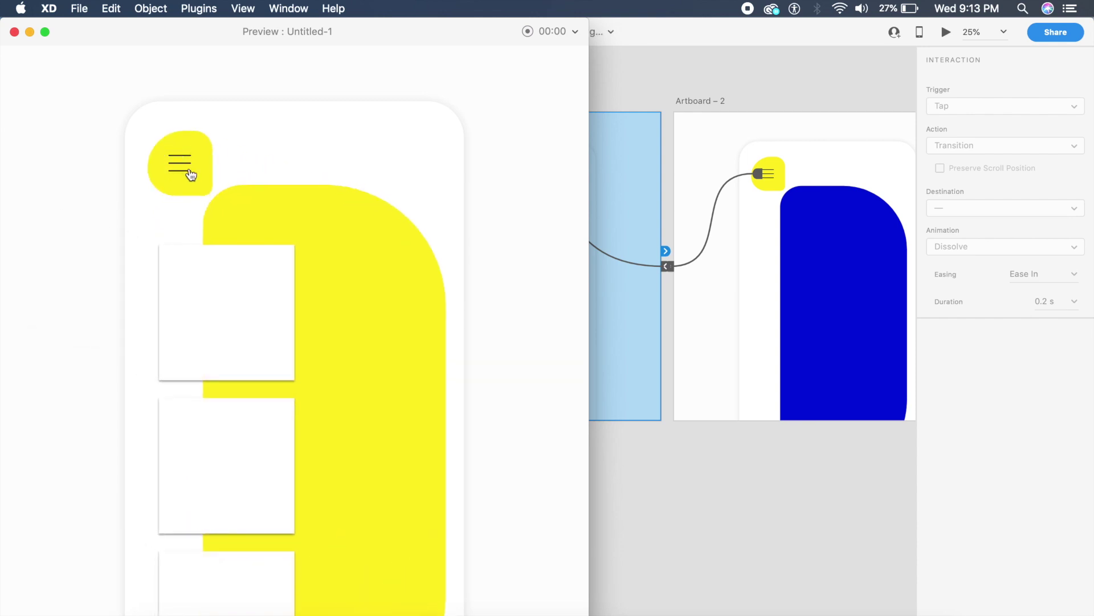
{"action": "left_click", "coordinate": [187, 172]}
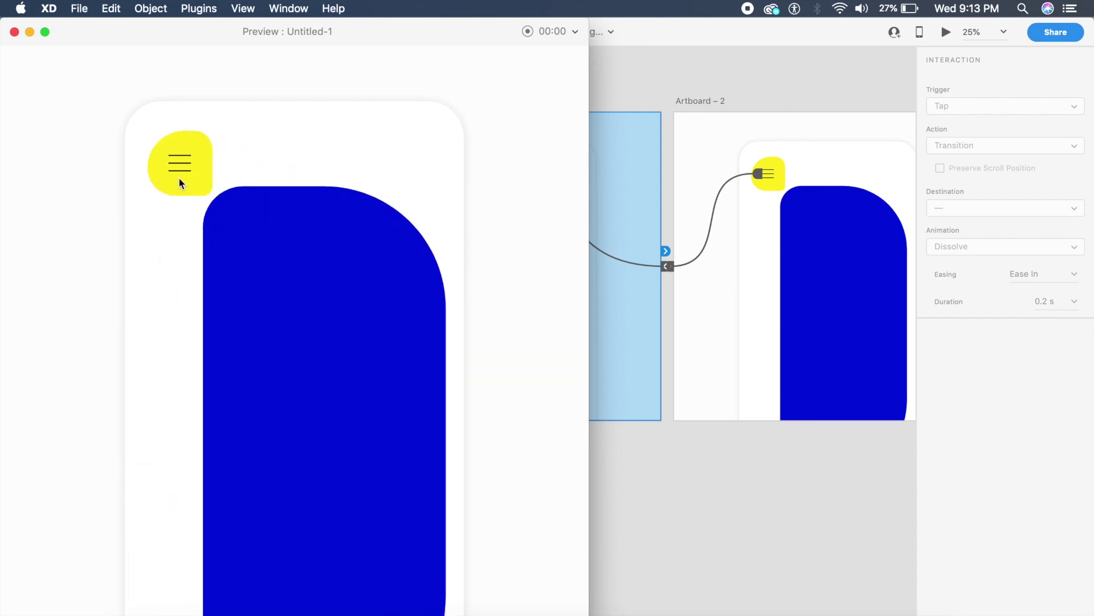
{"action": "left_click", "coordinate": [182, 166]}
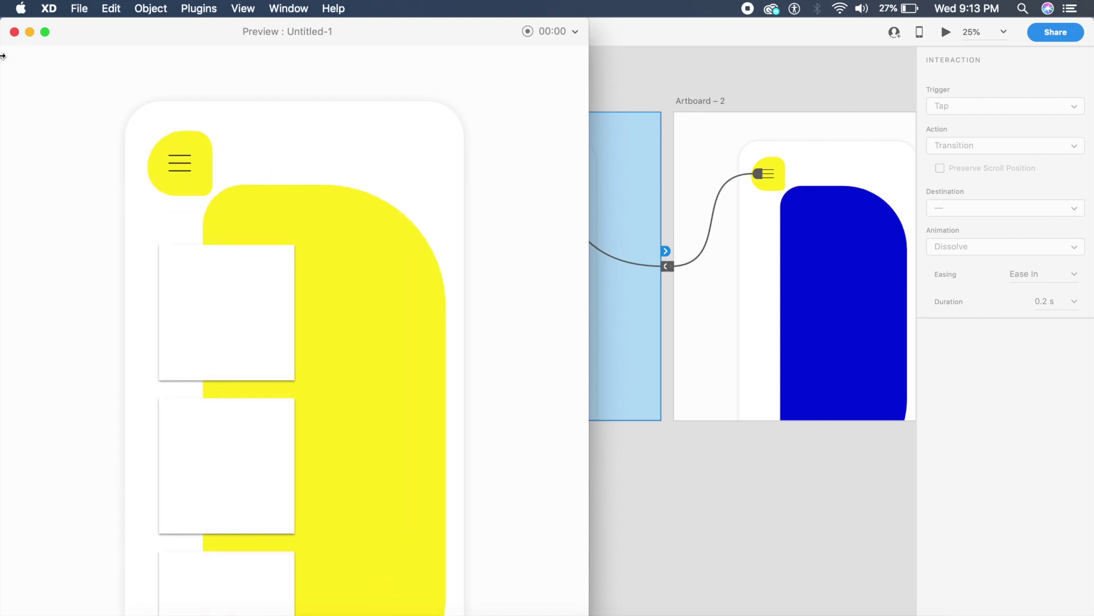
{"action": "left_click", "coordinate": [14, 32]}
{"action": "left_click", "coordinate": [634, 425]}
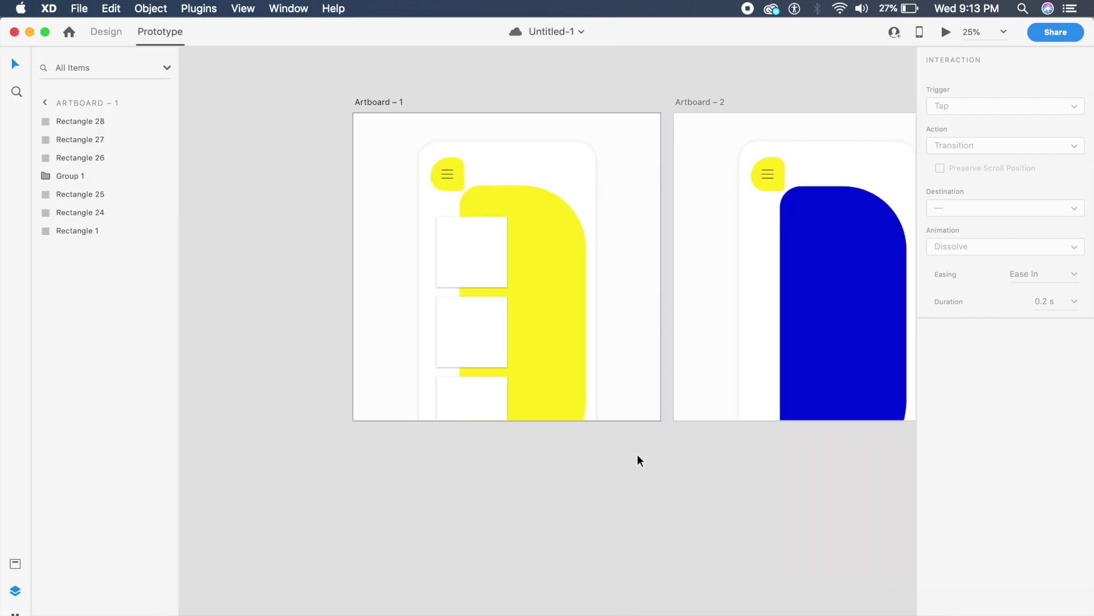
Step: Undo the edits until only Artboard – 1's phone background and hamburger icon remain from the menu design
{"action": "scroll", "coordinate": [637, 454], "scroll_direction": "down", "scroll_amount": 3}
{"action": "key", "text": "super+z"}
{"action": "key", "text": "super+z"}
{"action": "key", "text": "super+z"}
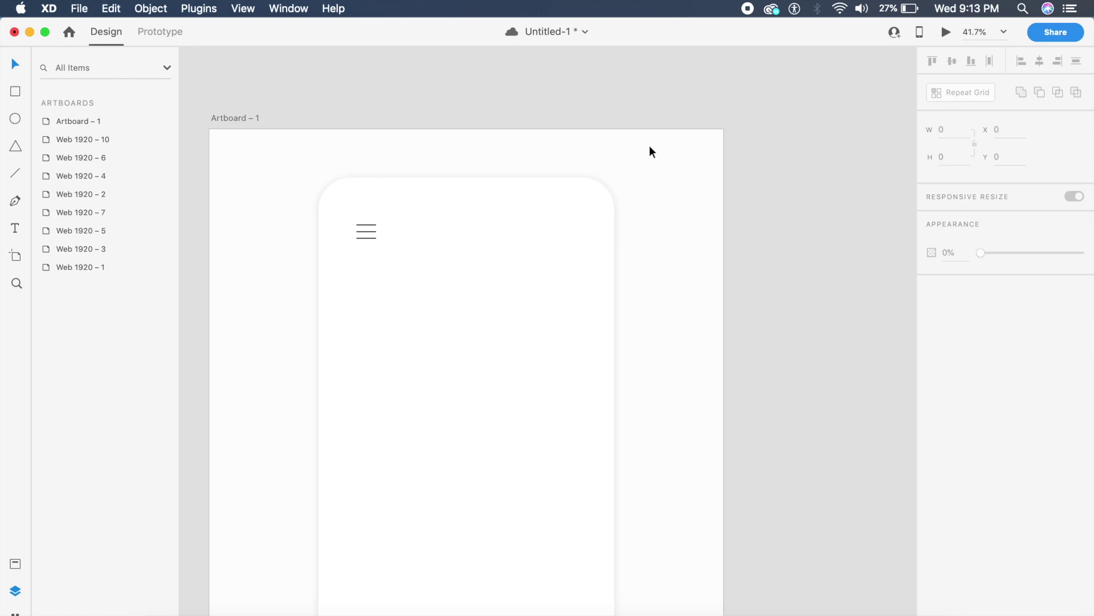
{"action": "scroll", "coordinate": [650, 147], "scroll_direction": "down", "scroll_amount": 2}
{"action": "scroll", "coordinate": [650, 147], "scroll_direction": "left", "scroll_amount": 1}
{"action": "left_click", "coordinate": [757, 213]}
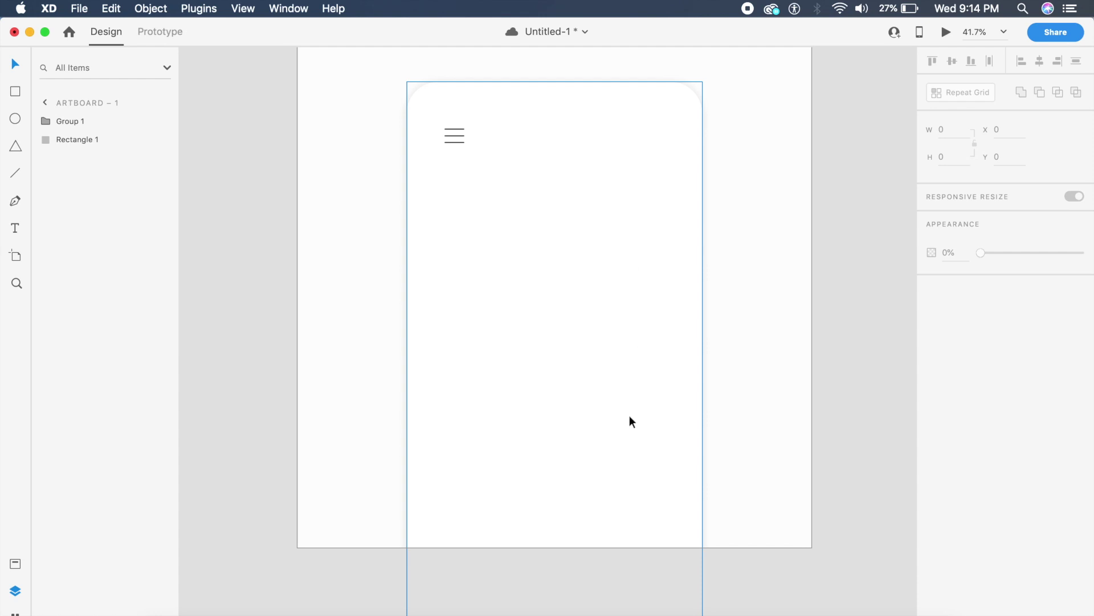
Step: Save the document and fit the turtle image group across the upper end of the phone background at 934 × 519
{"action": "key", "text": "super+s"}
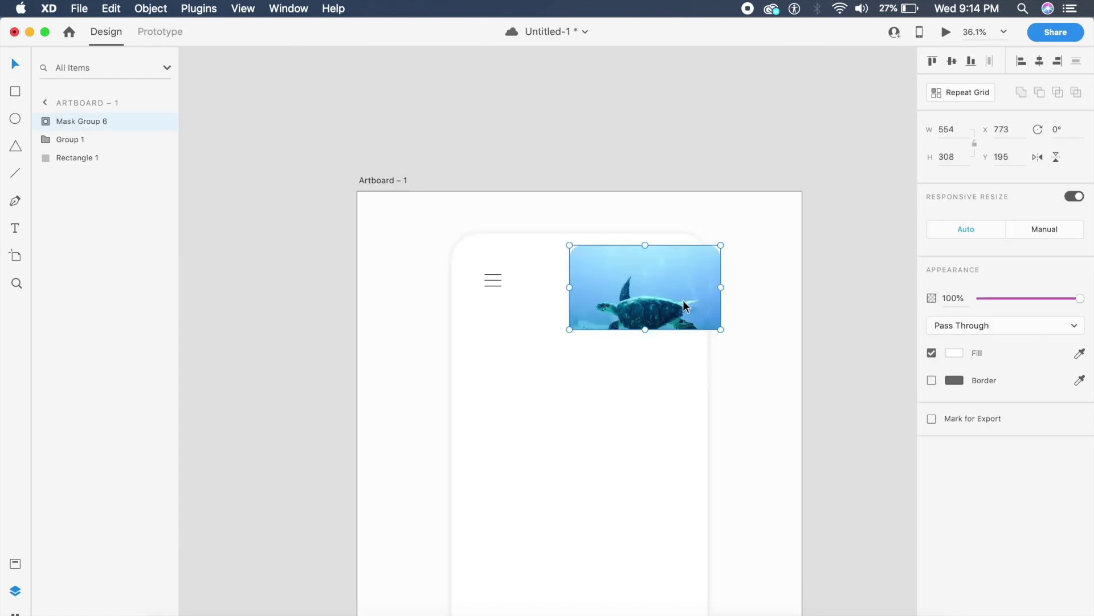
{"action": "left_click_drag", "start_coordinate": [682, 299], "coordinate": [708, 409]}
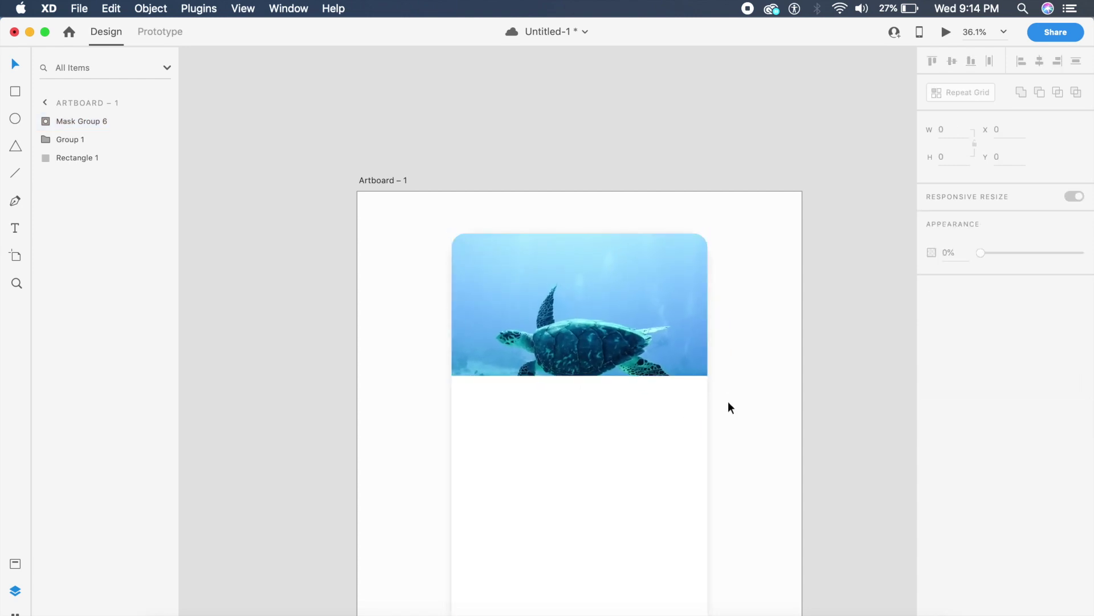
{"action": "scroll", "coordinate": [729, 401], "scroll_direction": "up", "scroll_amount": 4}
{"action": "left_click", "coordinate": [634, 420]}
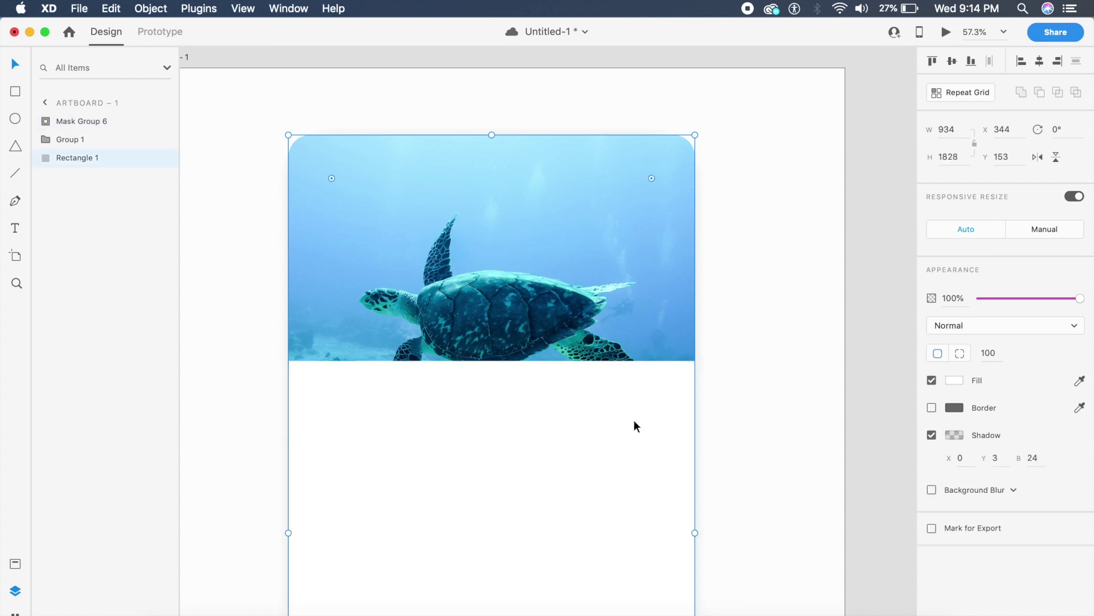
{"action": "left_click", "coordinate": [649, 254]}
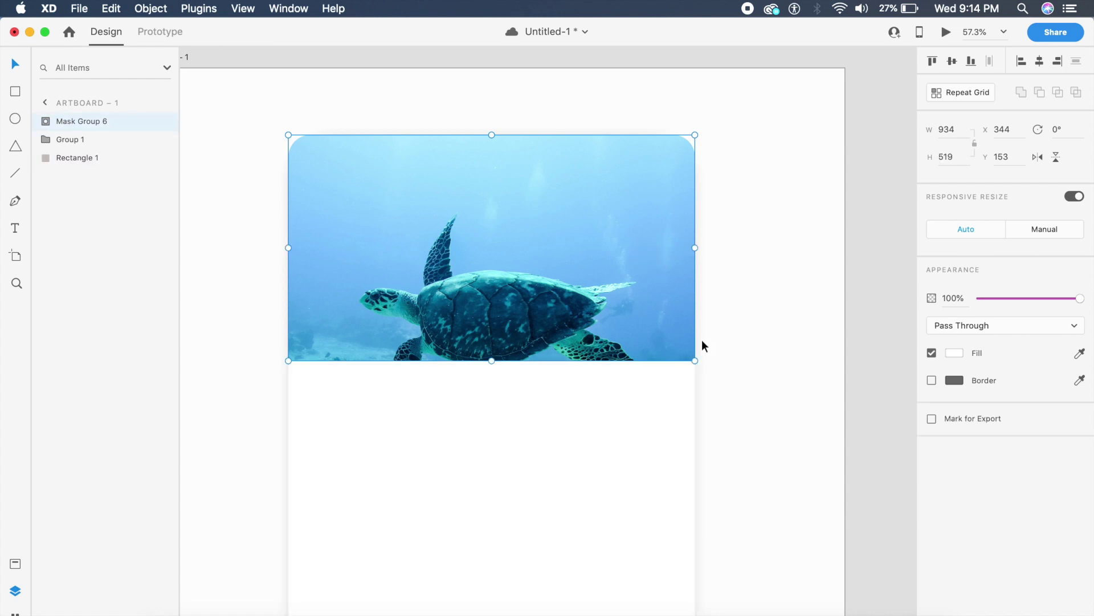
Step: Set a uniform corner radius of 100 on the mask rectangle inside the turtle image group
{"action": "left_click", "coordinate": [57, 122]}
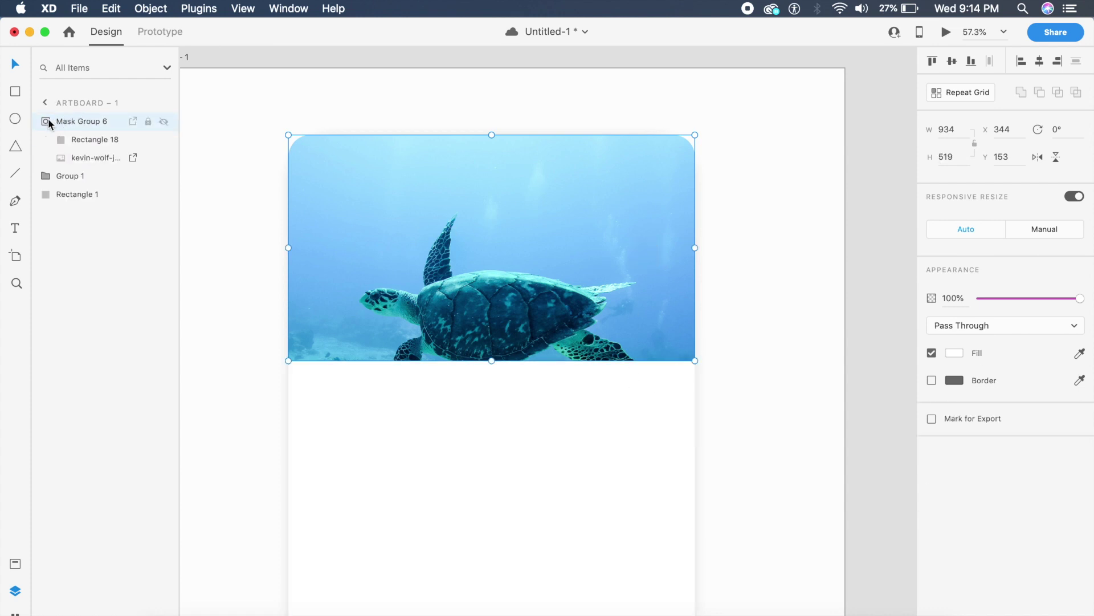
{"action": "left_click", "coordinate": [73, 139]}
{"action": "left_click", "coordinate": [87, 152]}
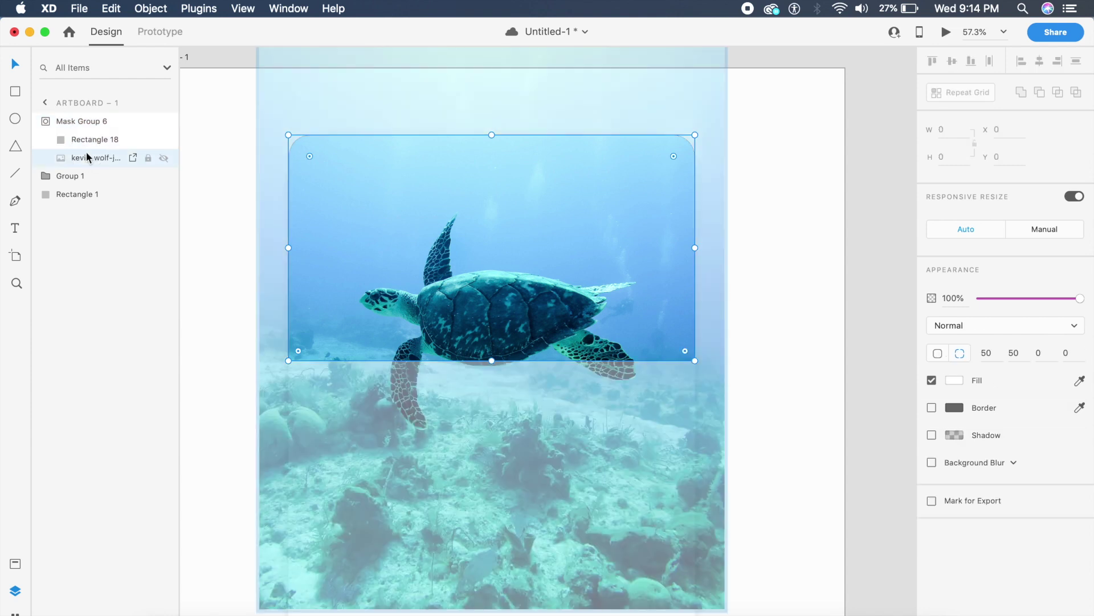
{"action": "left_click", "coordinate": [97, 139]}
{"action": "left_click", "coordinate": [944, 354]}
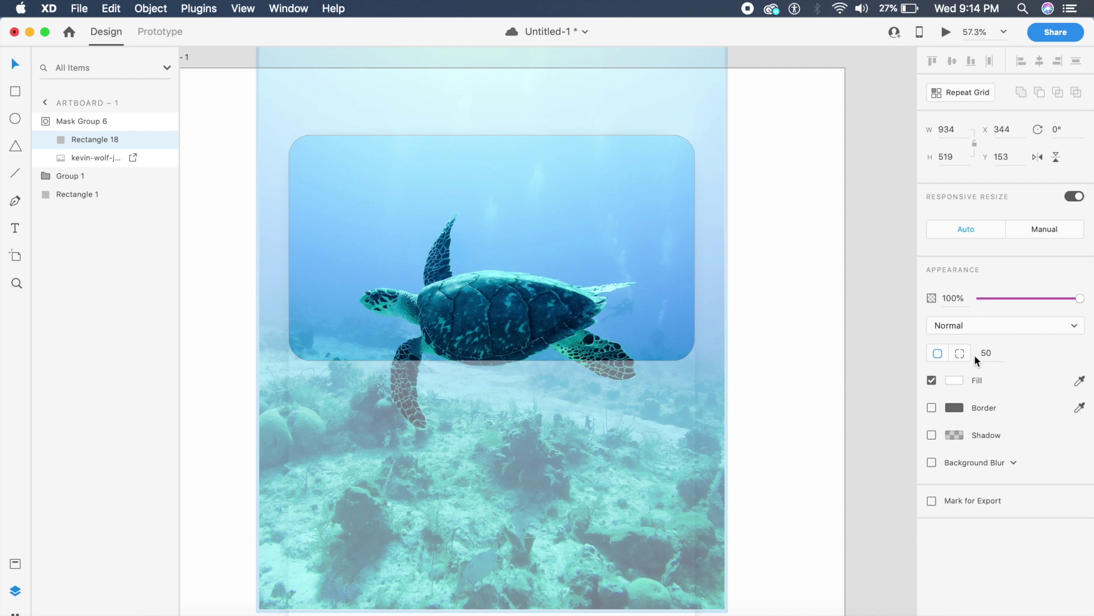
{"action": "left_click", "coordinate": [960, 353]}
{"action": "left_click", "coordinate": [994, 358]}
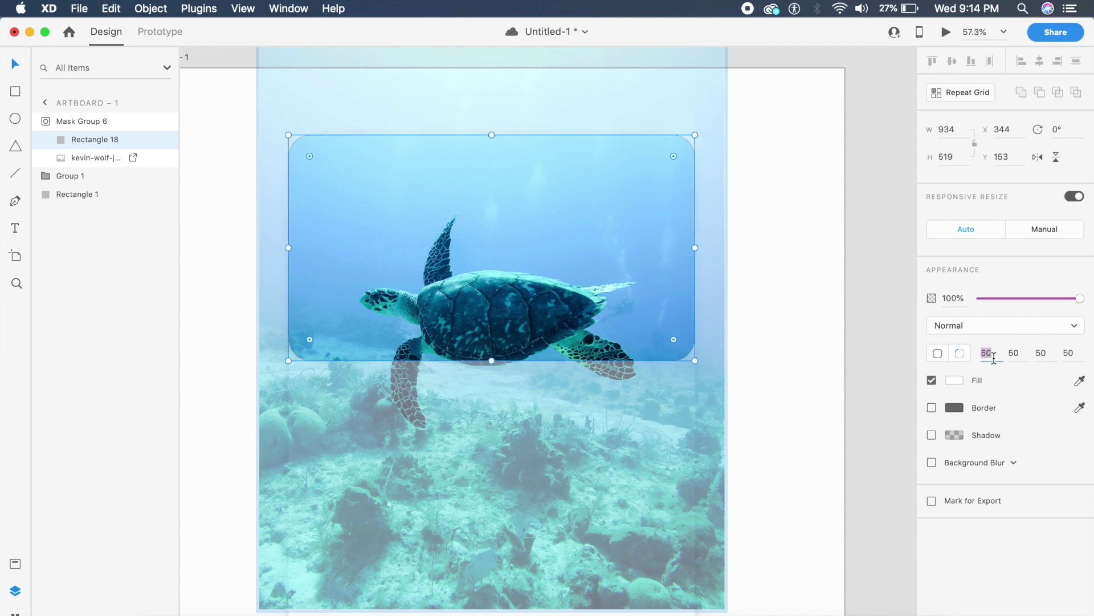
{"action": "left_click", "coordinate": [938, 354]}
{"action": "type", "text": "150"}
{"action": "key", "text": "Return"}
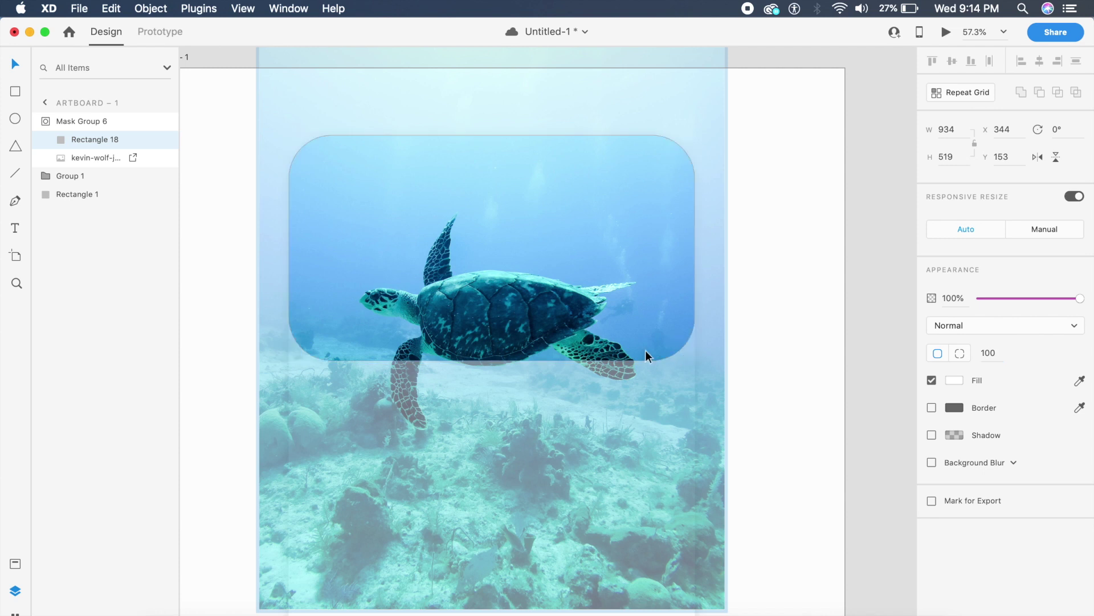
{"action": "left_click", "coordinate": [750, 327]}
{"action": "left_click", "coordinate": [750, 327]}
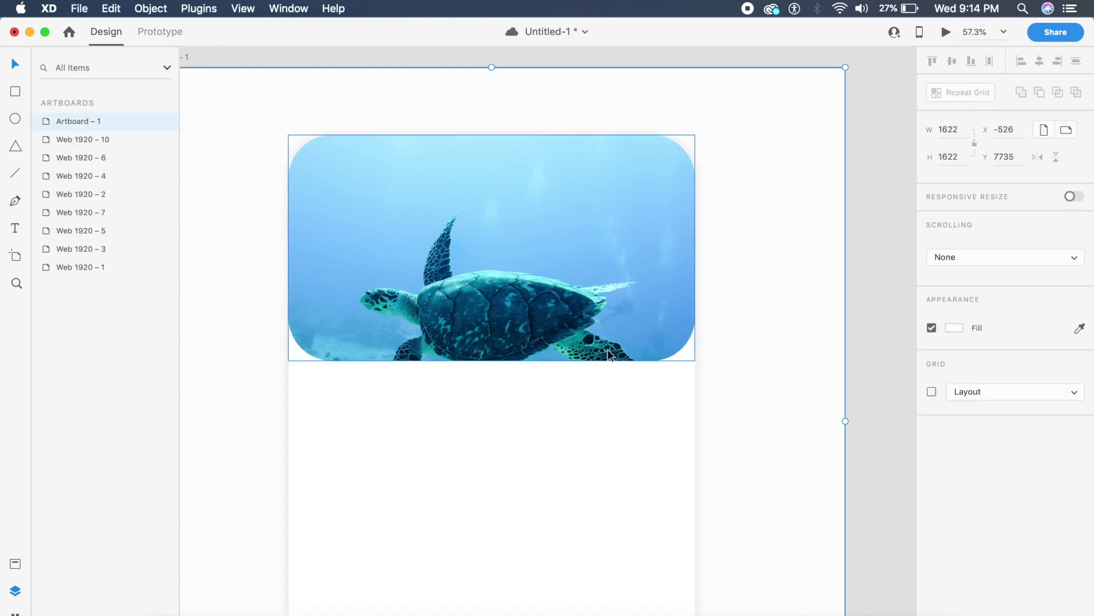
Step: Send the turtle image group one level back, behind the hamburger icon group
{"action": "scroll", "coordinate": [608, 349], "scroll_direction": "down", "scroll_amount": 3}
{"action": "left_click", "coordinate": [683, 117]}
{"action": "key", "text": "super+bracketleft"}
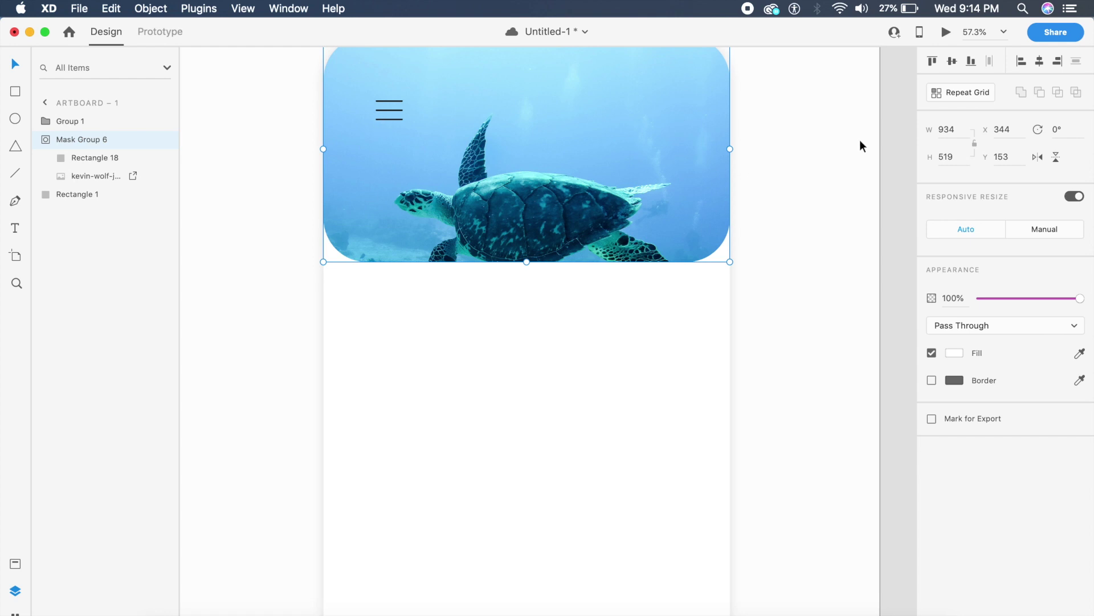
{"action": "left_click", "coordinate": [829, 149]}
{"action": "scroll", "coordinate": [778, 159], "scroll_direction": "up", "scroll_amount": 2}
Step: Try shifting the turtle photo upward within its mask, and undo the move
{"action": "double_click", "coordinate": [636, 210]}
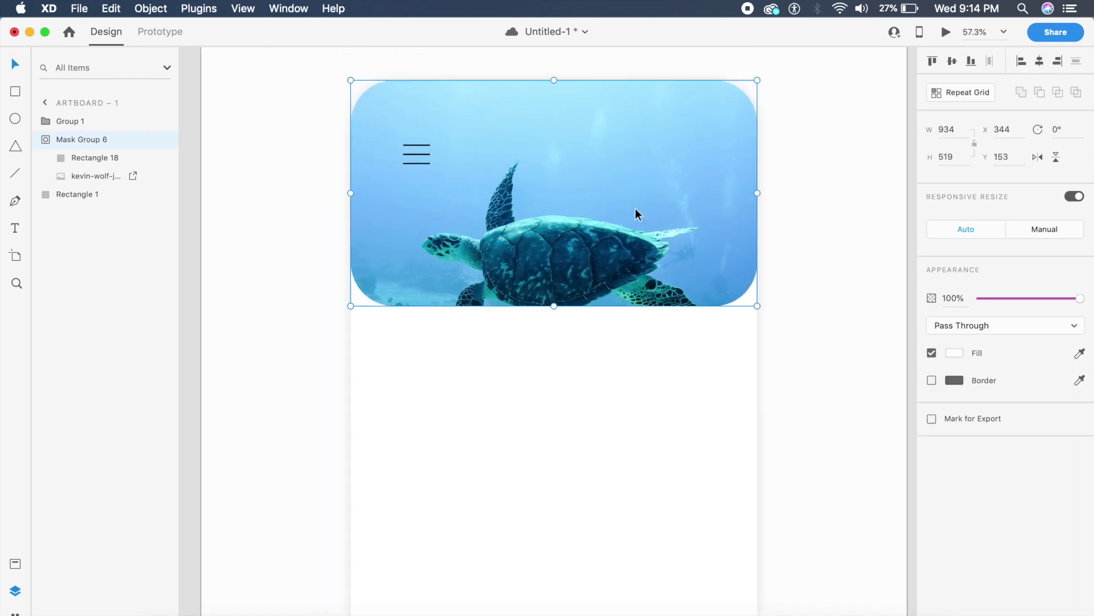
{"action": "left_click_drag", "start_coordinate": [631, 235], "coordinate": [630, 122]}
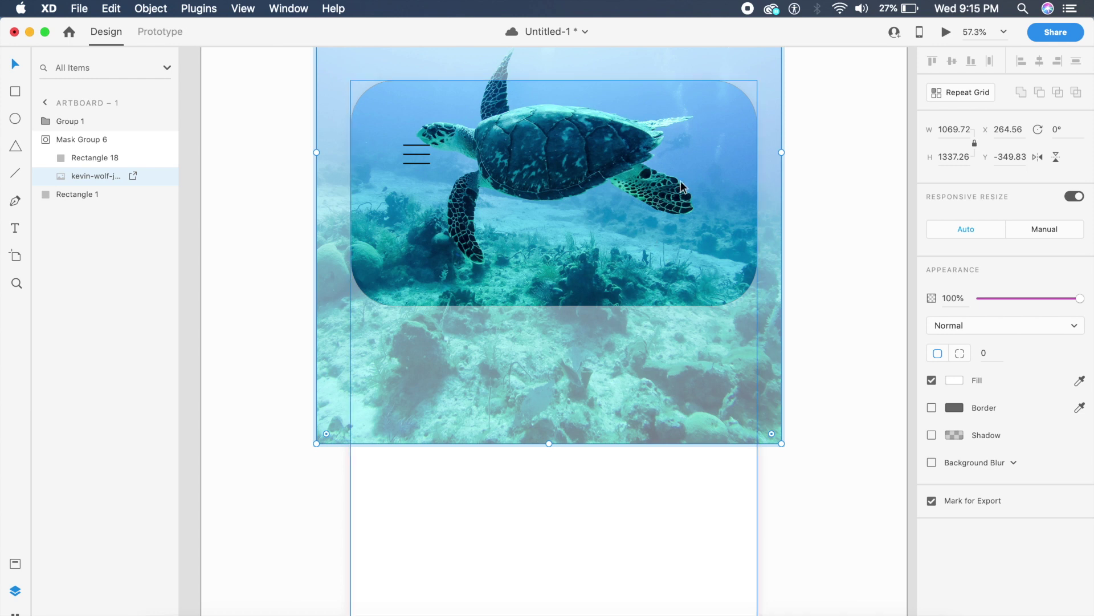
{"action": "key", "text": "ctrl+z"}
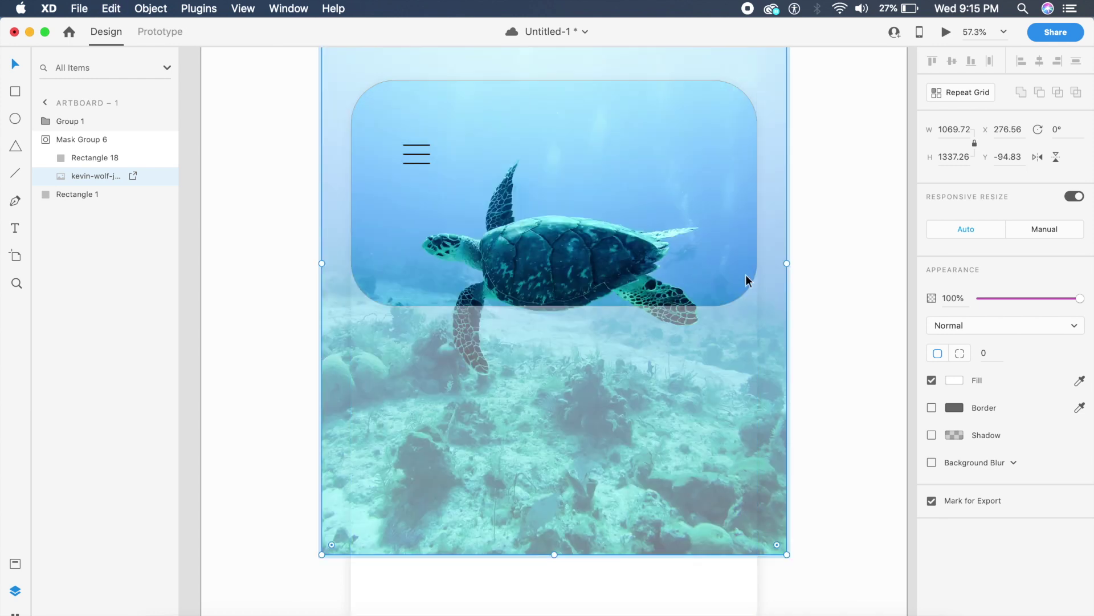
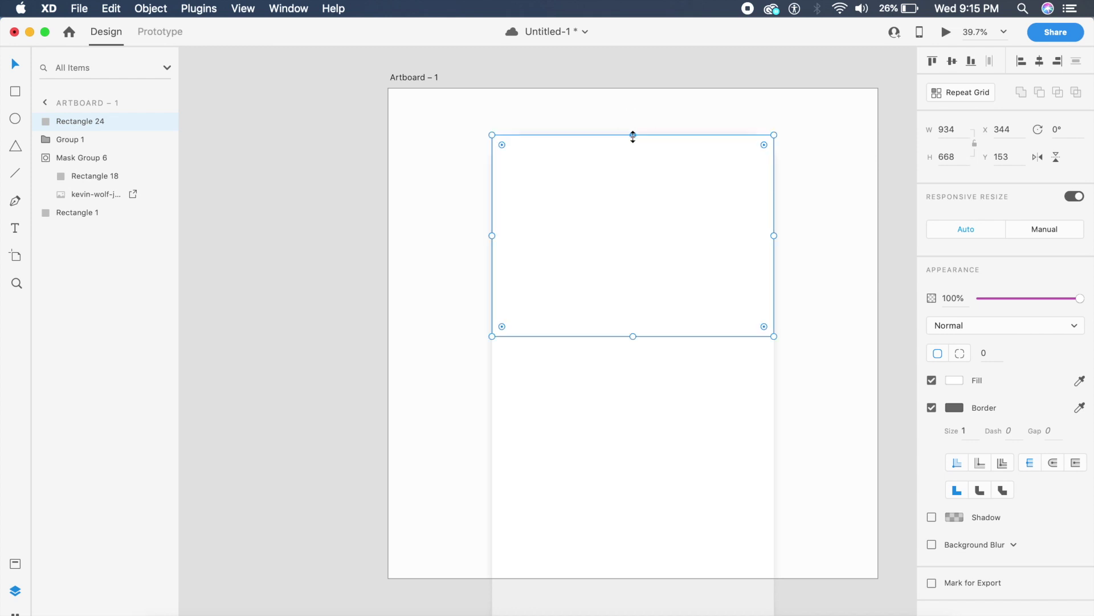
Step: Give the white rectangle over the turtle image a corner radius of 100 and remove its border
{"action": "left_click", "coordinate": [994, 359]}
{"action": "key", "text": "Return"}
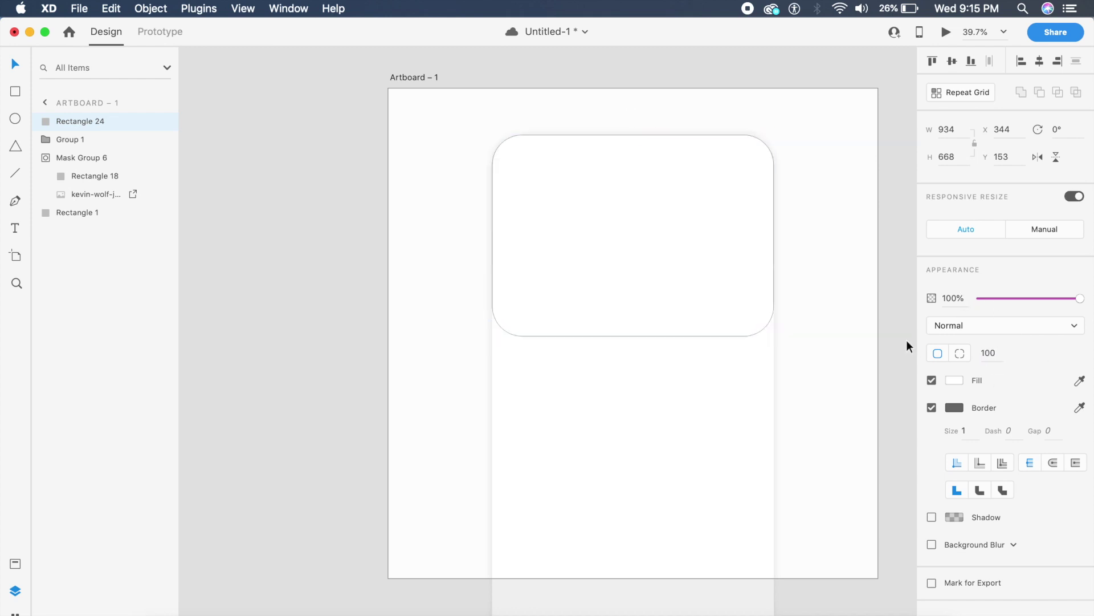
{"action": "left_click", "coordinate": [931, 408]}
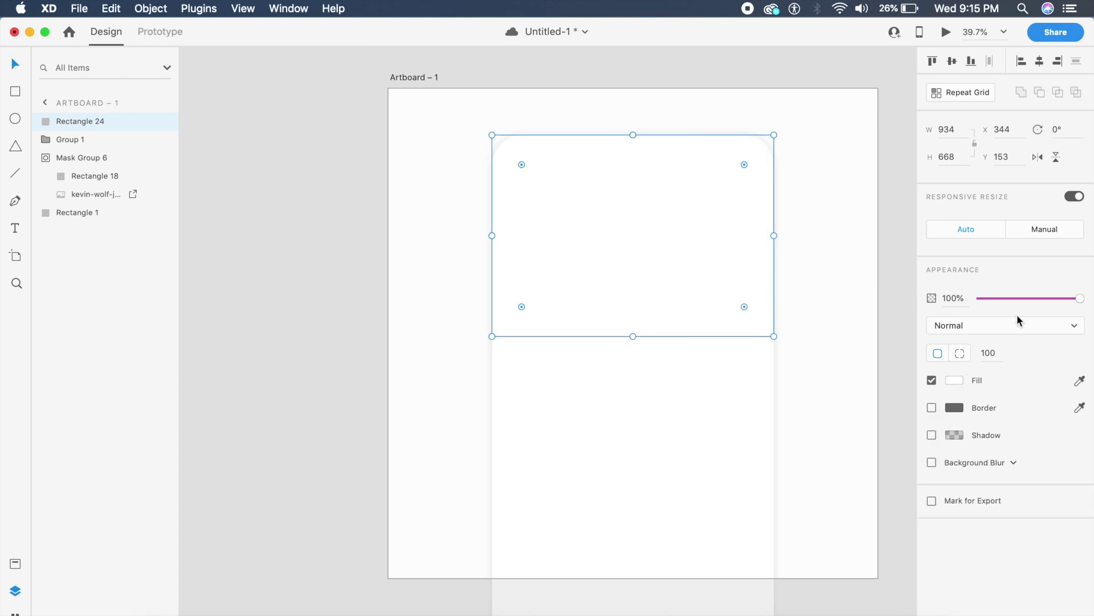
Step: Blend the white overlay rectangle with Color Dodge and lower its opacity to 76%
{"action": "left_click", "coordinate": [978, 325]}
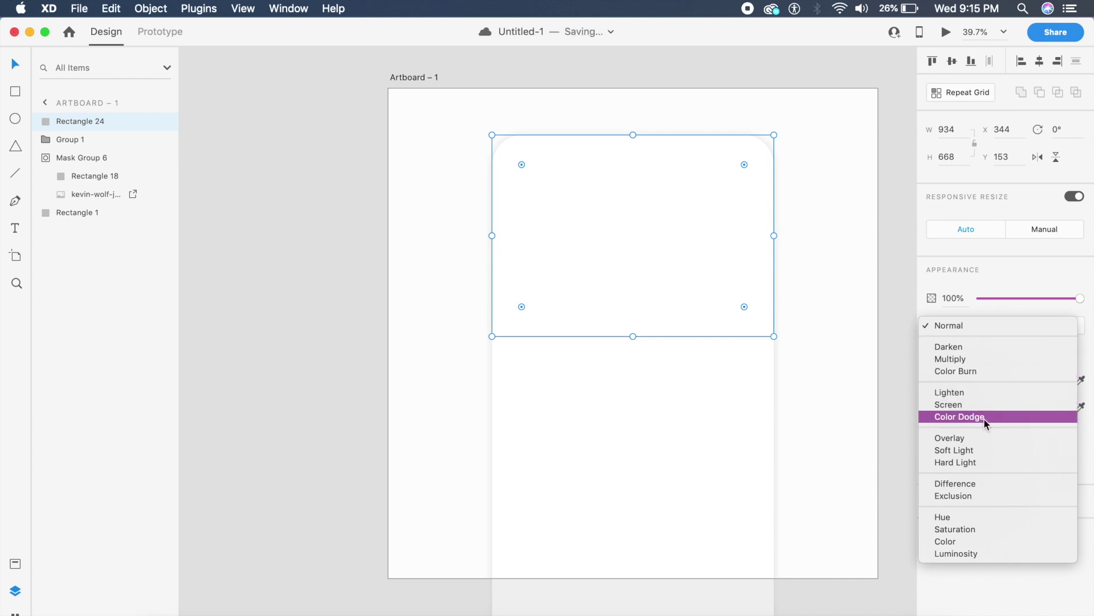
{"action": "left_click", "coordinate": [956, 372]}
{"action": "left_click", "coordinate": [964, 328]}
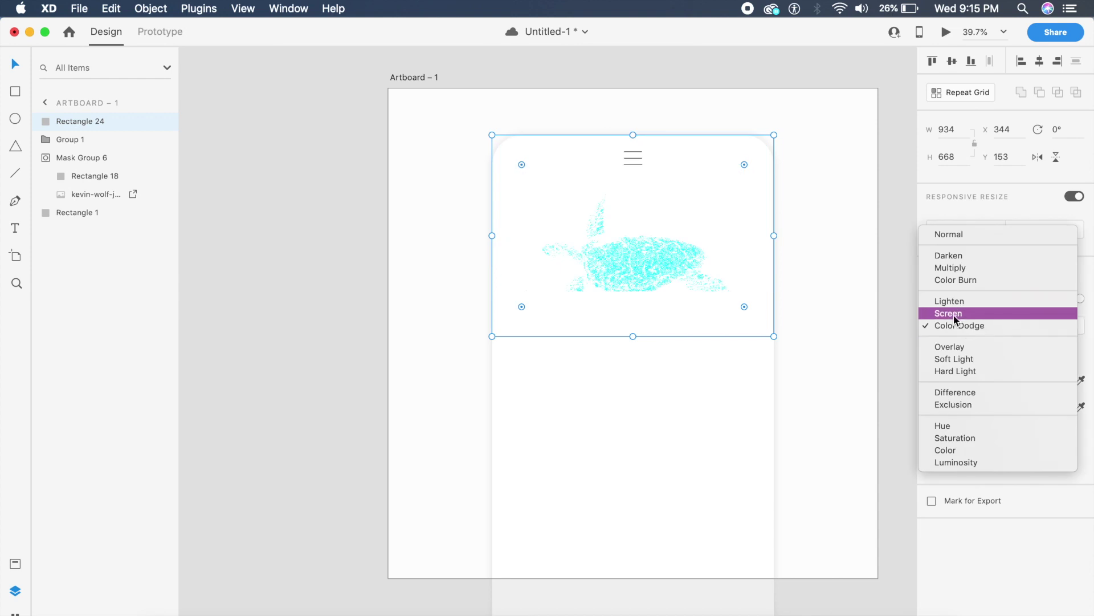
{"action": "left_click", "coordinate": [961, 326]}
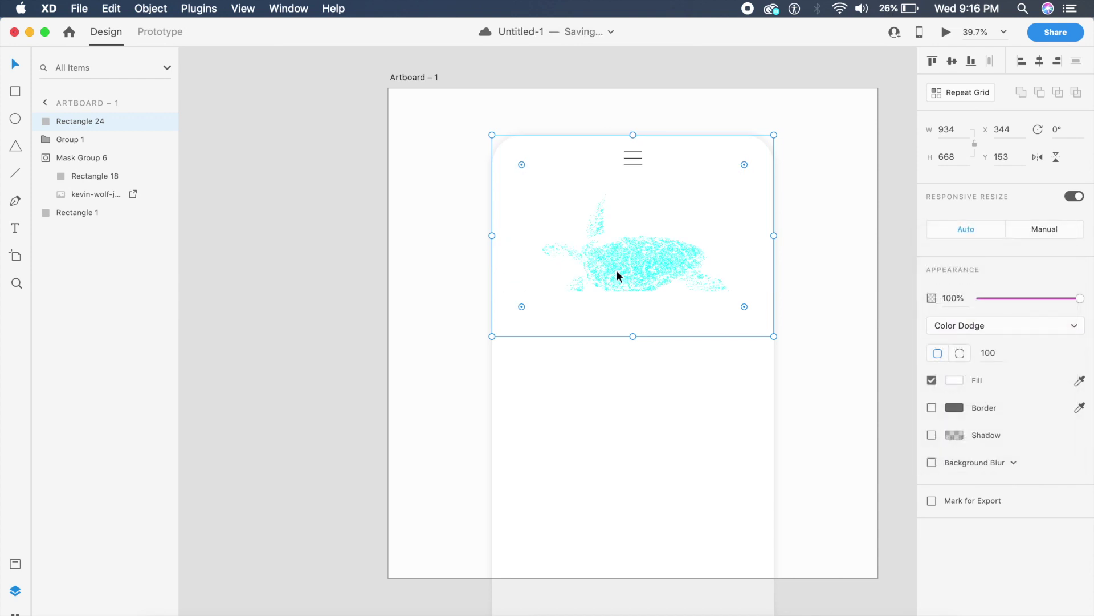
{"action": "left_click_drag", "start_coordinate": [1014, 299], "coordinate": [1057, 307]}
{"action": "left_click", "coordinate": [1055, 303]}
Step: Try the Saturation, Luminosity, Color and Hue blend modes on the white overlay rectangle
{"action": "left_click", "coordinate": [1003, 325]}
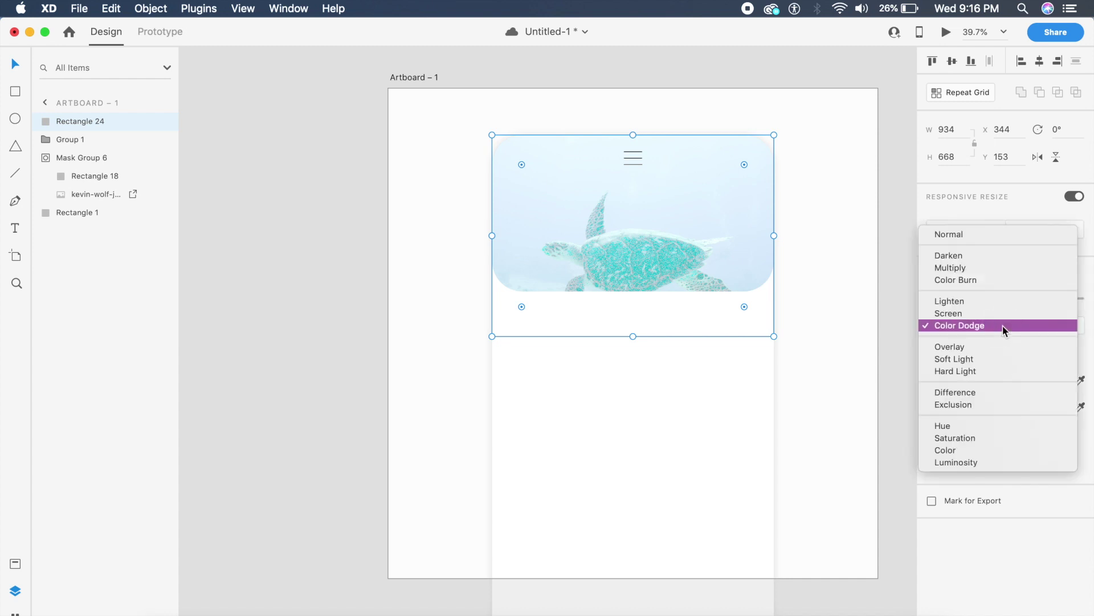
{"action": "left_click", "coordinate": [974, 437]}
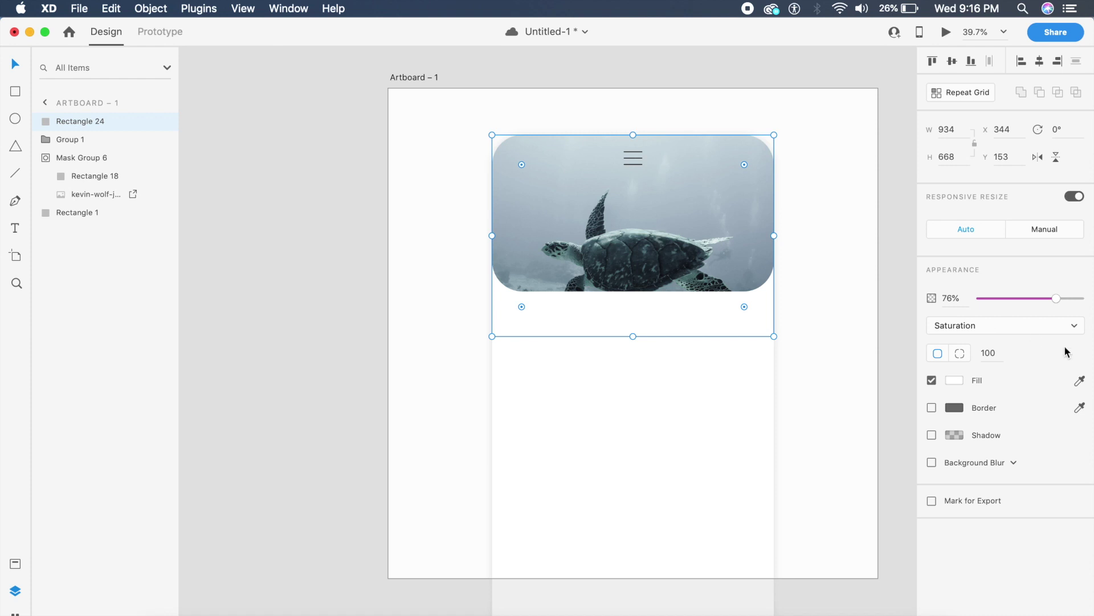
{"action": "left_click", "coordinate": [1020, 323]}
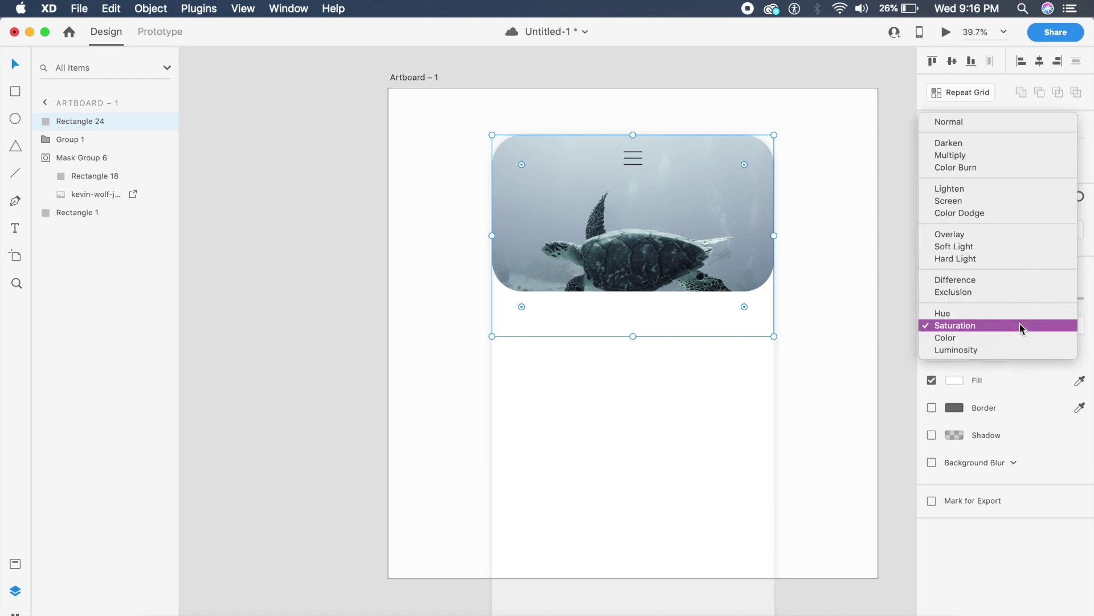
{"action": "left_click", "coordinate": [960, 349]}
{"action": "left_click", "coordinate": [980, 317]}
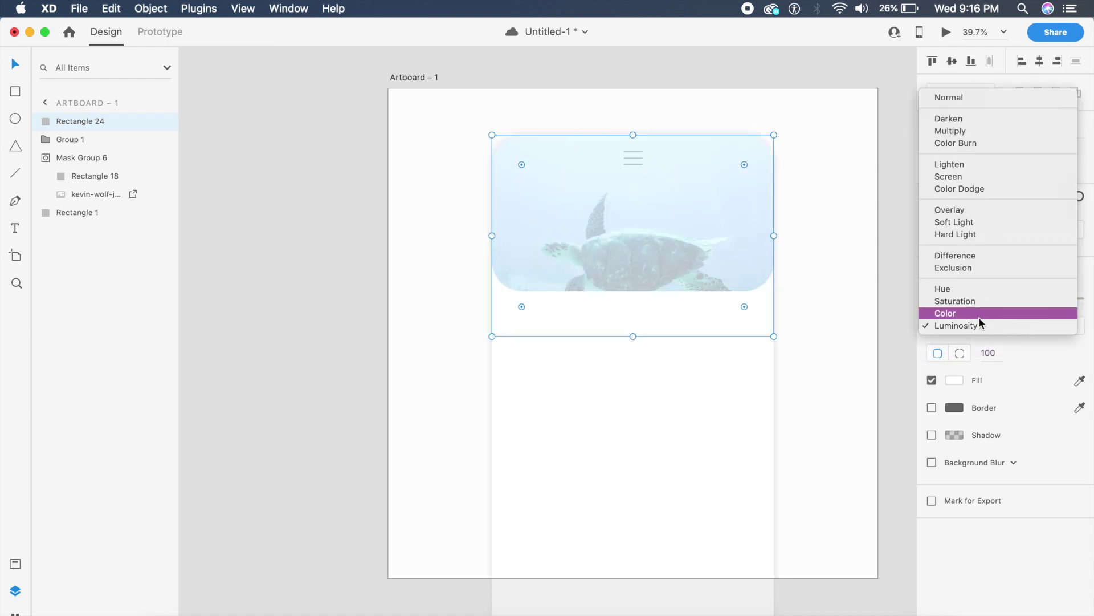
{"action": "left_click", "coordinate": [979, 315]}
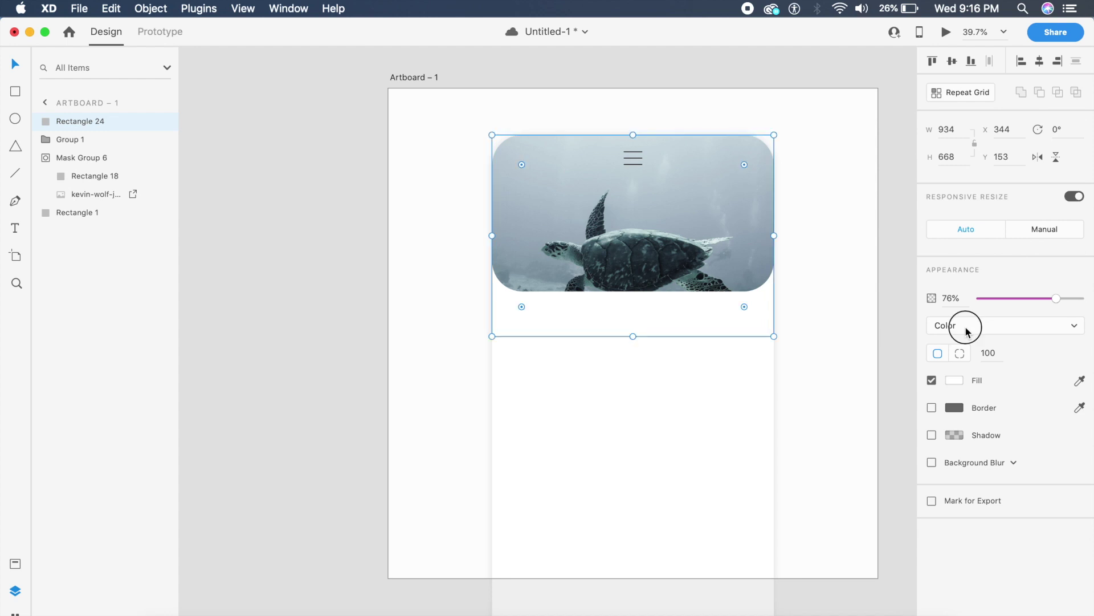
{"action": "left_click", "coordinate": [965, 326]}
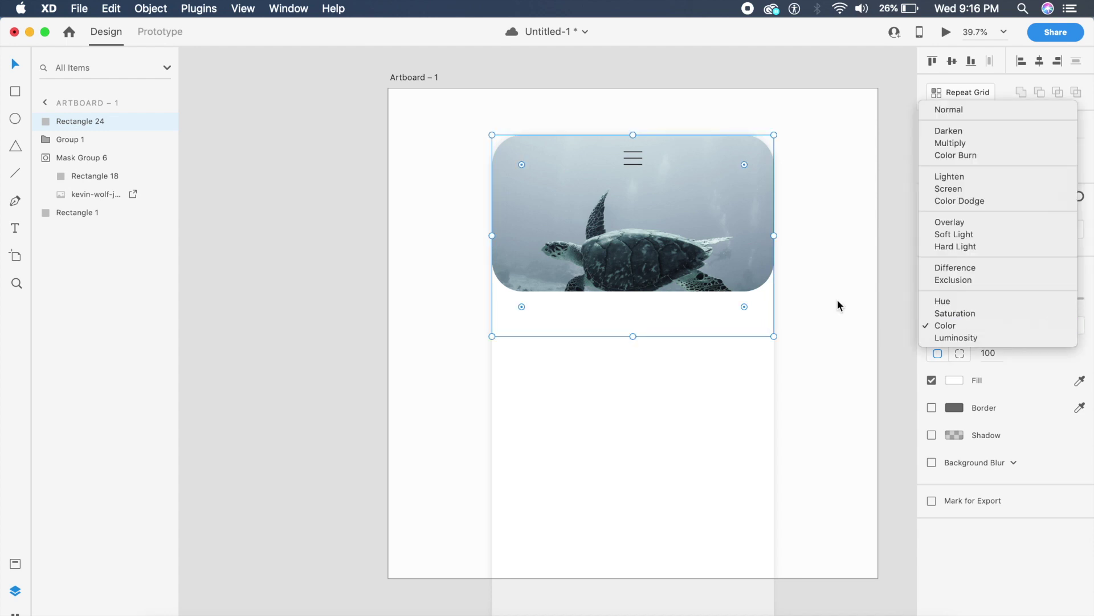
{"action": "left_click", "coordinate": [974, 301]}
Step: Try the Hard Light, Color Burn and Lighten blend modes on the white overlay rectangle
{"action": "left_click", "coordinate": [967, 329]}
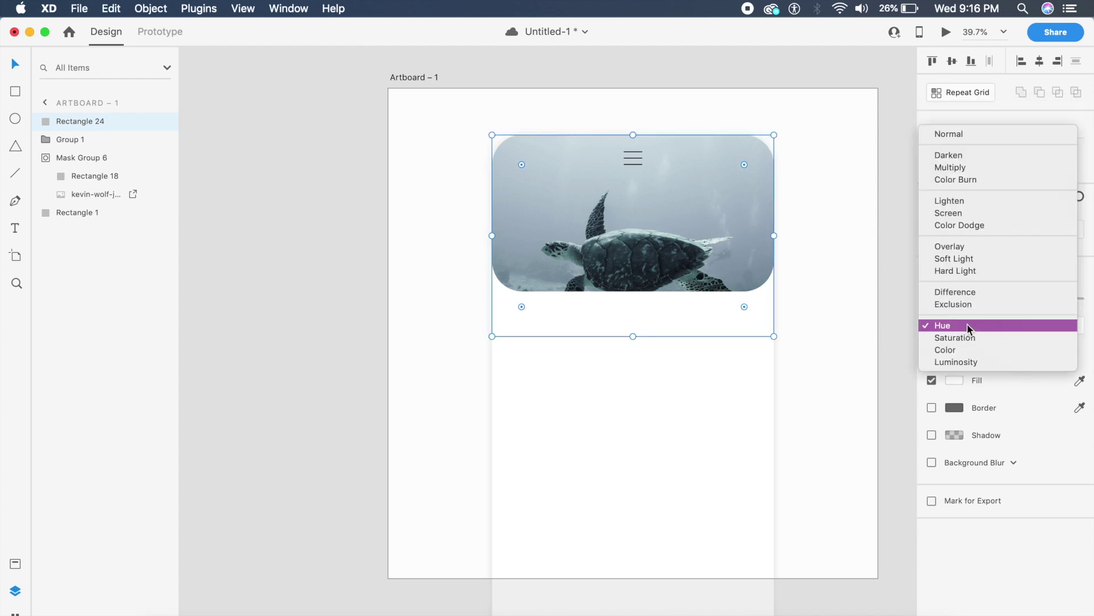
{"action": "left_click", "coordinate": [977, 271]}
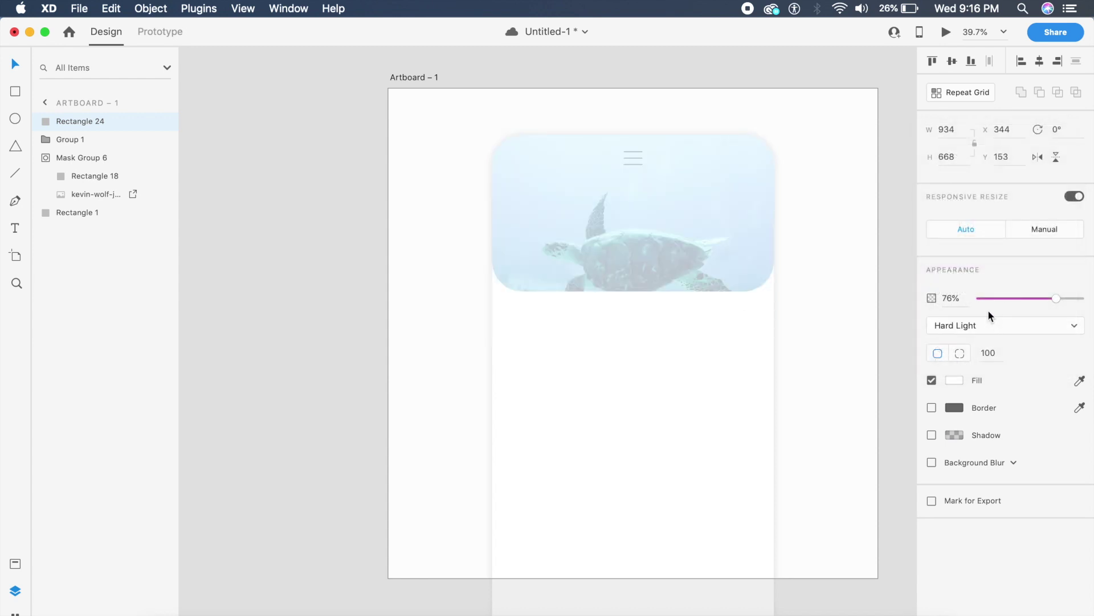
{"action": "left_click", "coordinate": [981, 324]}
{"action": "left_click", "coordinate": [969, 233]}
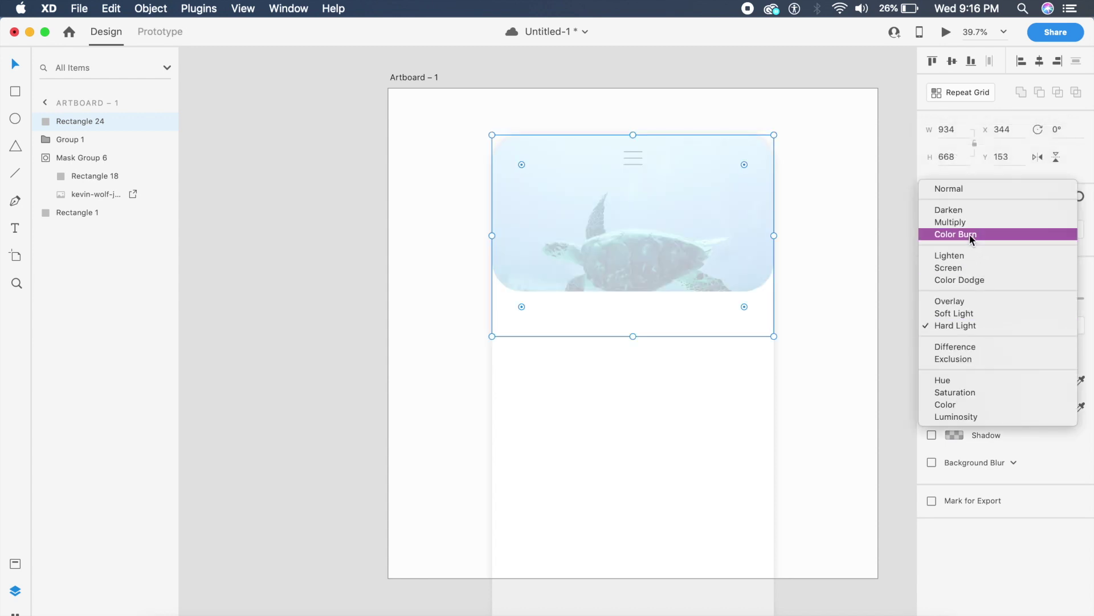
{"action": "left_click", "coordinate": [995, 322]}
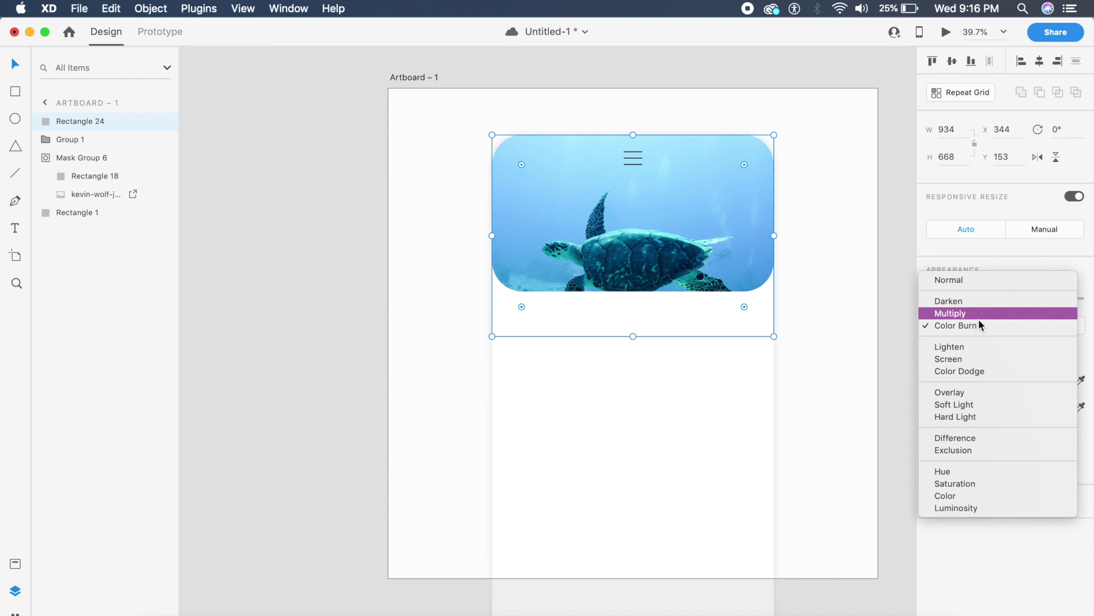
{"action": "left_click", "coordinate": [969, 347]}
{"action": "left_click", "coordinate": [833, 275]}
{"action": "left_click", "coordinate": [716, 251]}
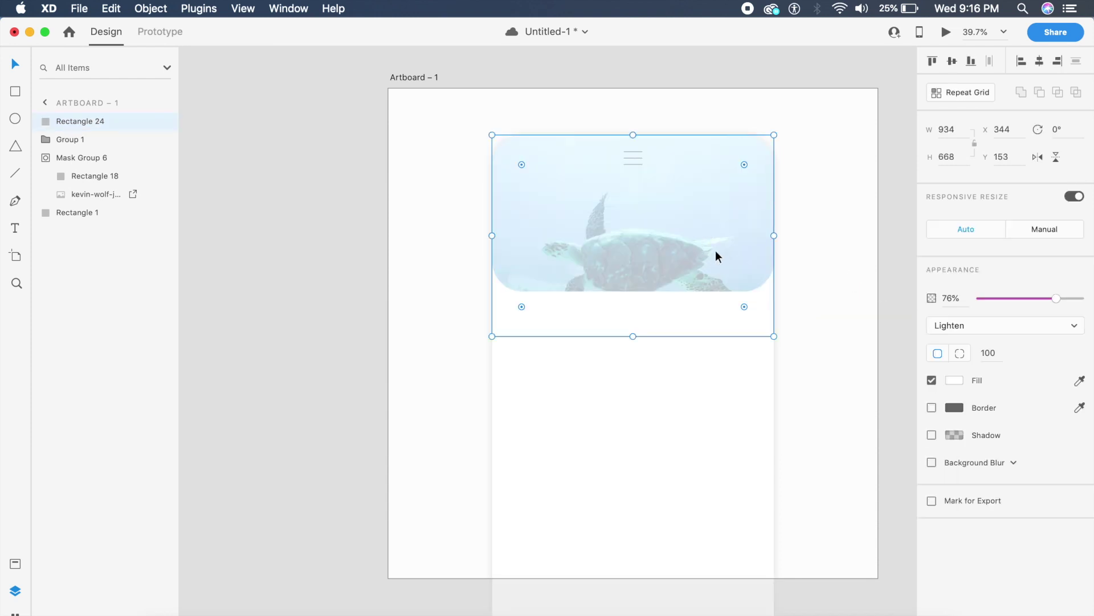
Step: Set the white overlay rectangle's blend mode to Color Dodge and deselect it
{"action": "left_click", "coordinate": [979, 325]}
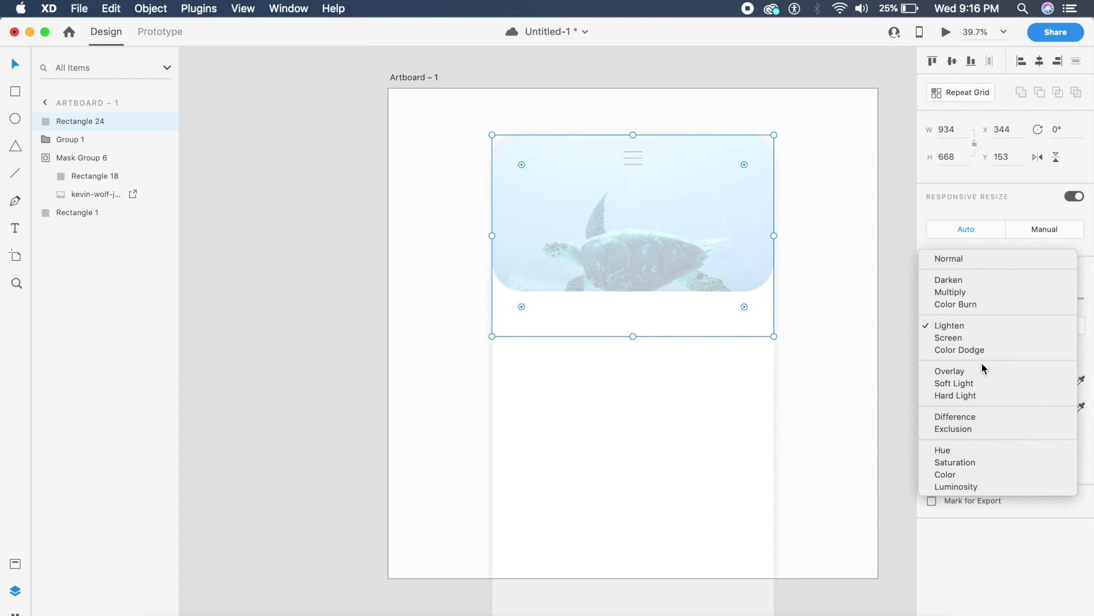
{"action": "left_click", "coordinate": [970, 349]}
{"action": "left_click", "coordinate": [972, 328]}
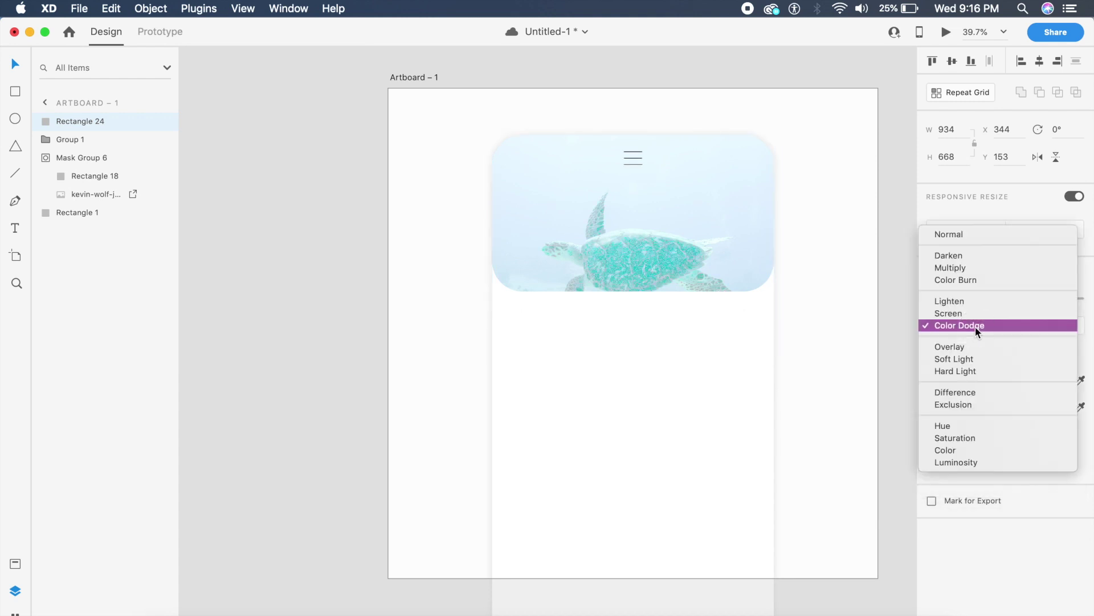
{"action": "left_click", "coordinate": [976, 326]}
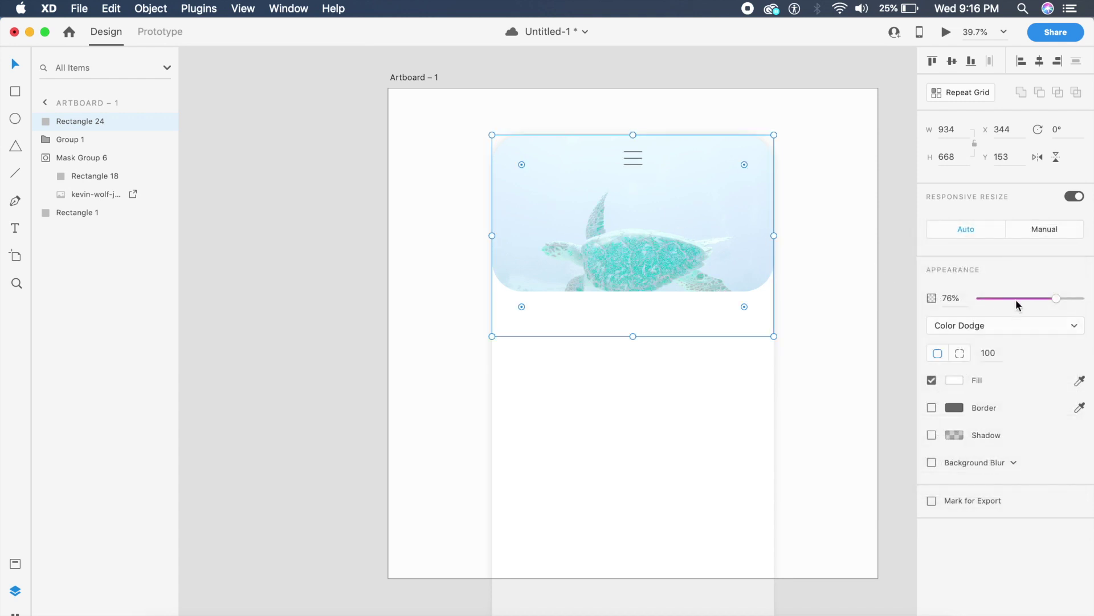
{"action": "left_click", "coordinate": [805, 263]}
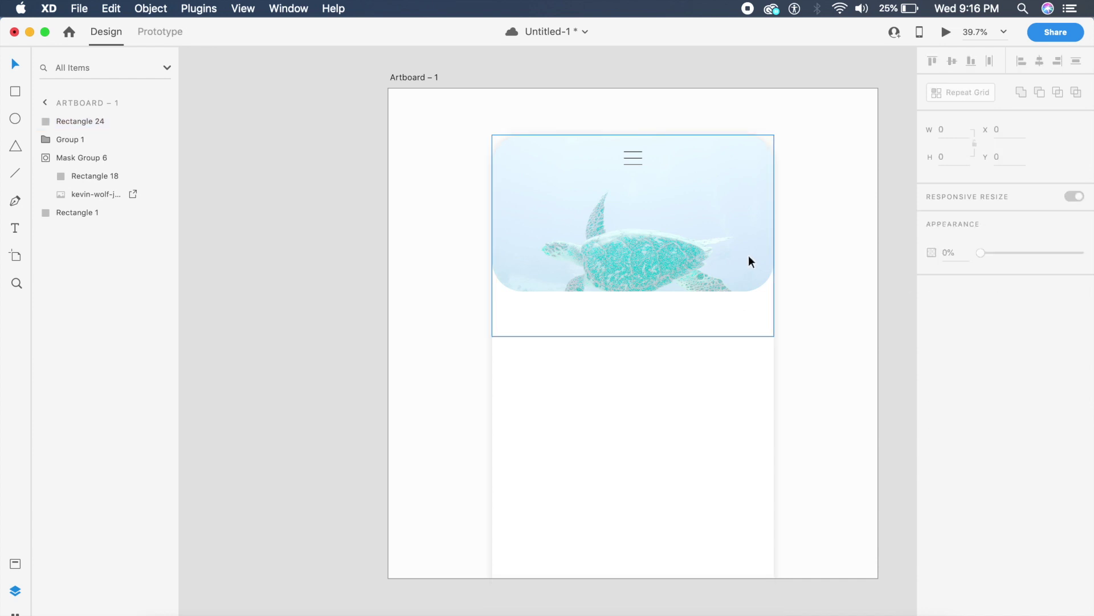
Step: Duplicate the white overlay rectangle, stretch the copy to about 1336 high from the phone's top edge, and set its opacity to 30%
{"action": "left_click", "coordinate": [749, 257]}
{"action": "left_click_drag", "start_coordinate": [677, 246], "coordinate": [689, 454]}
{"action": "left_click_drag", "start_coordinate": [620, 422], "coordinate": [645, 221]}
{"action": "key", "text": "super+z"}
{"action": "left_click_drag", "start_coordinate": [632, 336], "coordinate": [619, 135]}
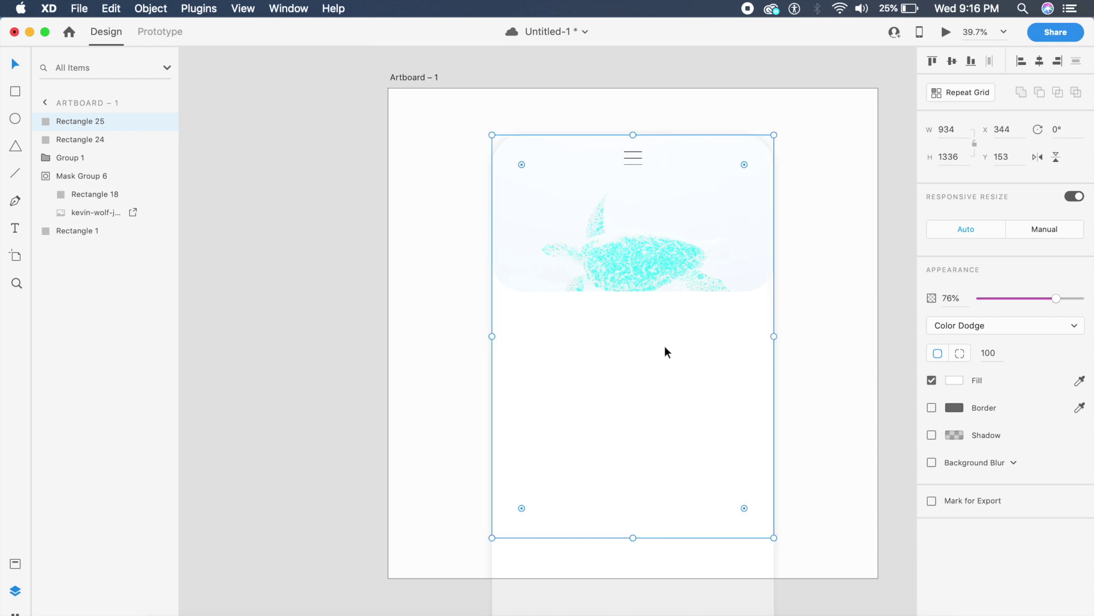
{"action": "left_click_drag", "start_coordinate": [1033, 303], "coordinate": [1007, 298]}
Step: Try the Difference, Exclusion and Saturation blend modes on the 30% overlay rectangle
{"action": "left_click", "coordinate": [993, 324]}
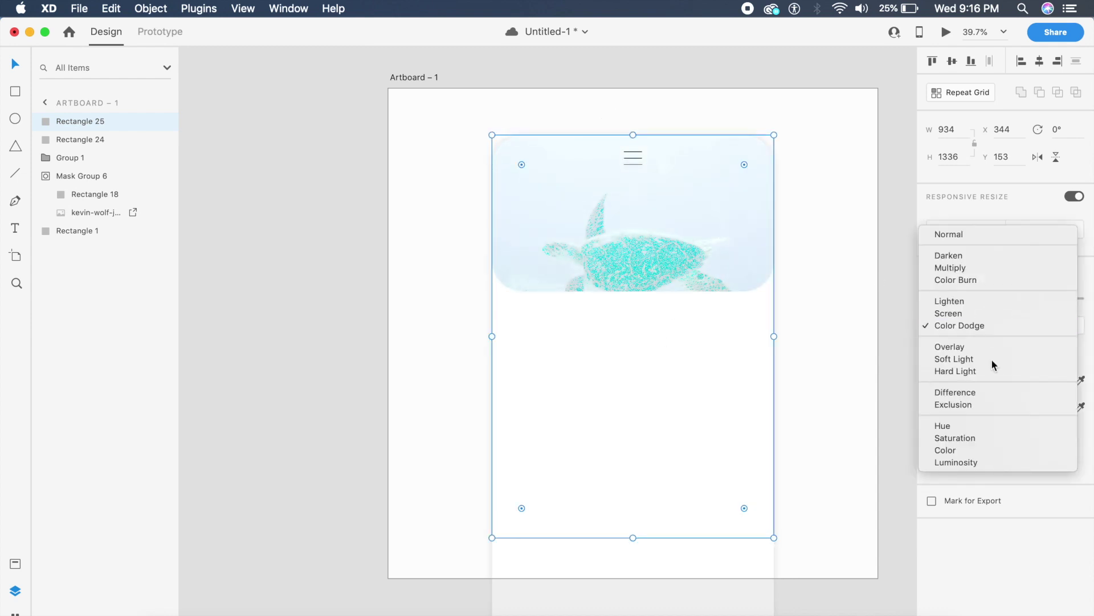
{"action": "left_click", "coordinate": [987, 391]}
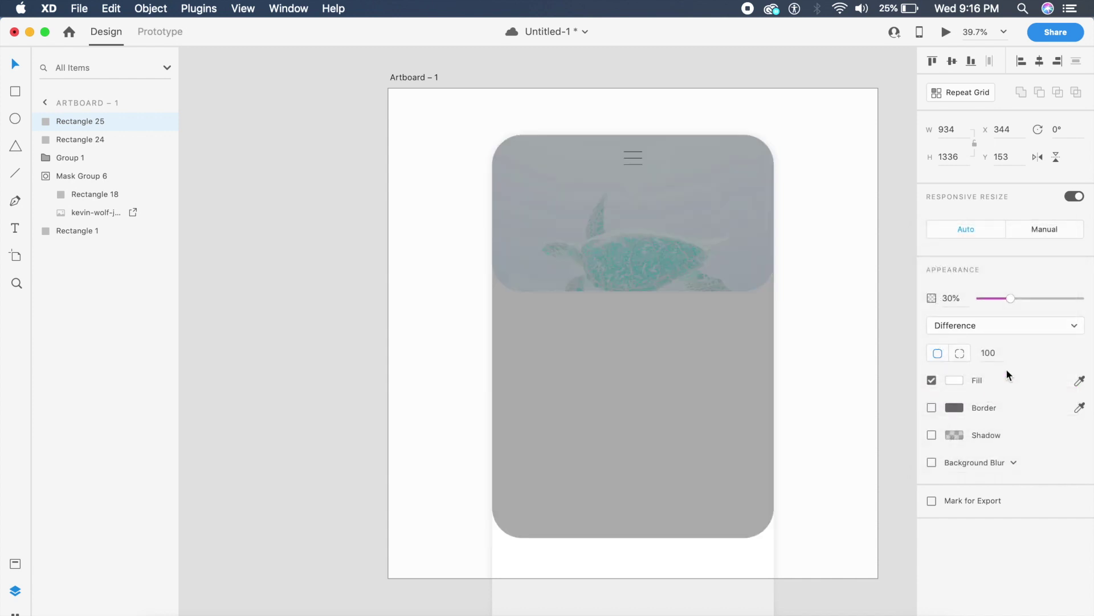
{"action": "left_click", "coordinate": [996, 317]}
{"action": "left_click", "coordinate": [989, 333]}
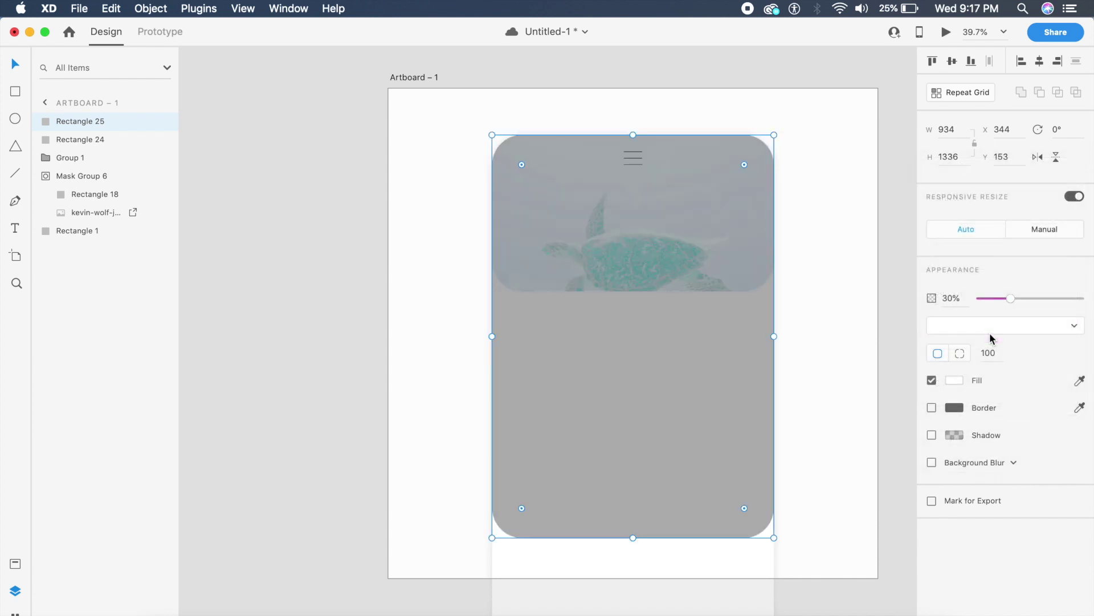
{"action": "left_click", "coordinate": [976, 324]}
{"action": "left_click", "coordinate": [975, 324]}
{"action": "left_click", "coordinate": [976, 323]}
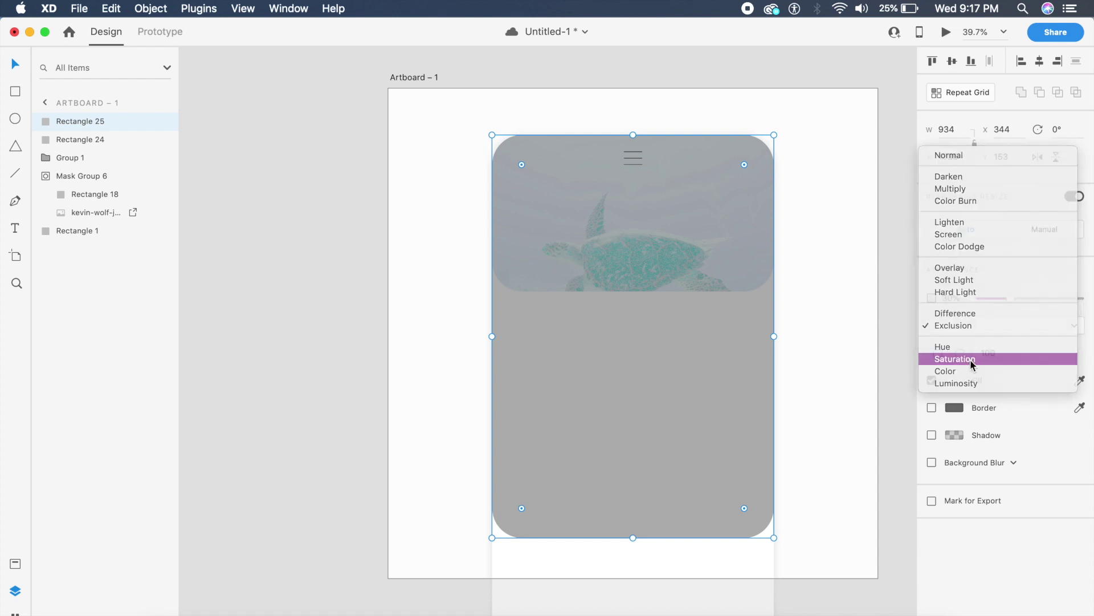
{"action": "left_click", "coordinate": [973, 363]}
Step: Set the 30% overlay rectangle's blend mode to Color and deselect it
{"action": "left_click", "coordinate": [972, 325]}
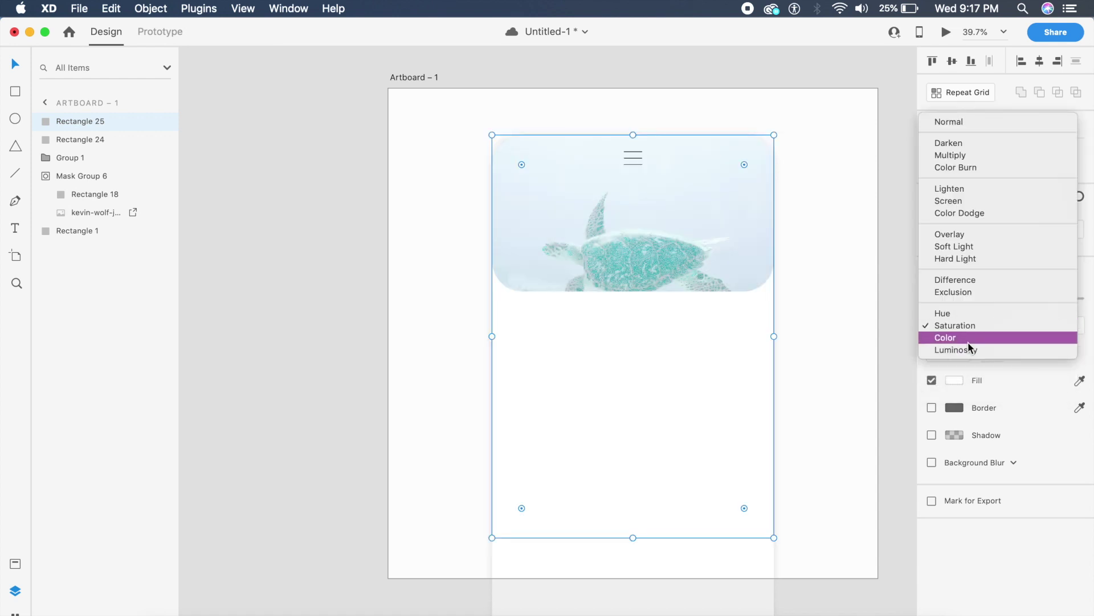
{"action": "left_click", "coordinate": [968, 337]}
{"action": "left_click", "coordinate": [819, 313]}
Step: Duplicate the Color-blended overlay rectangle and stretch the copy to about 1317 high, starting at the phone's top edge
{"action": "left_click", "coordinate": [656, 340]}
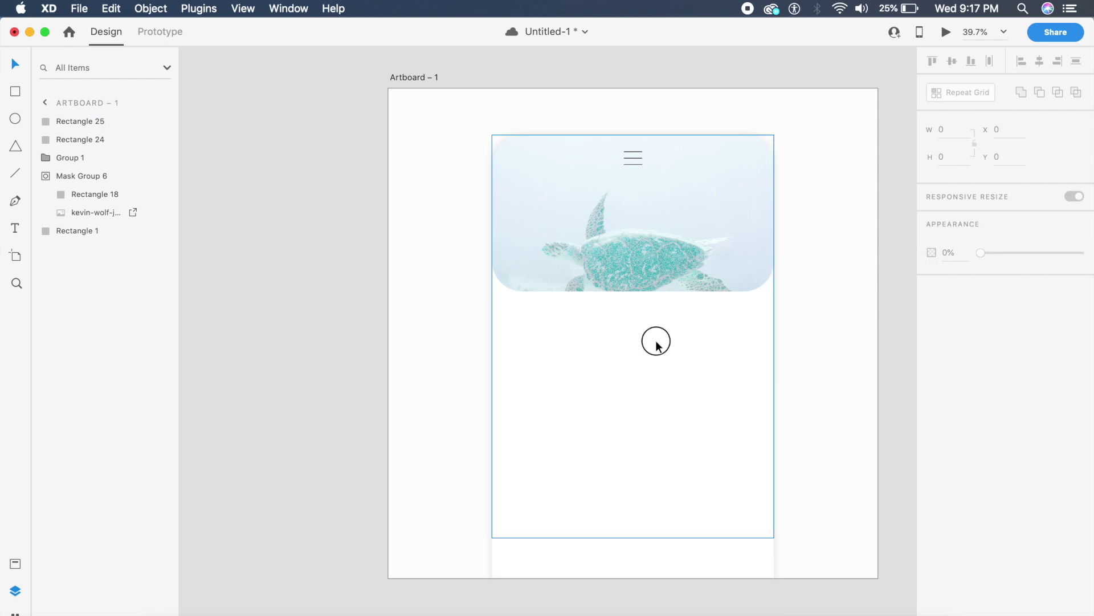
{"action": "left_click_drag", "start_coordinate": [667, 338], "coordinate": [669, 479]}
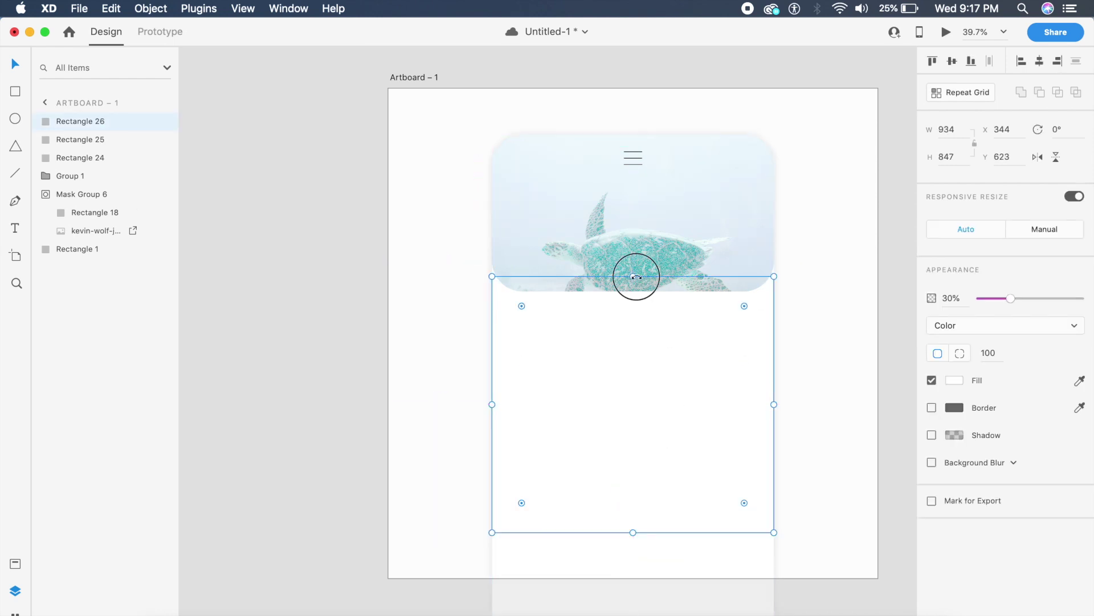
{"action": "left_click_drag", "start_coordinate": [633, 276], "coordinate": [636, 135]}
Step: Set the newest overlay rectangle's opacity to 100% and its blend mode to Overlay
{"action": "left_click_drag", "start_coordinate": [1003, 297], "coordinate": [1091, 292]}
{"action": "left_click", "coordinate": [1037, 321]}
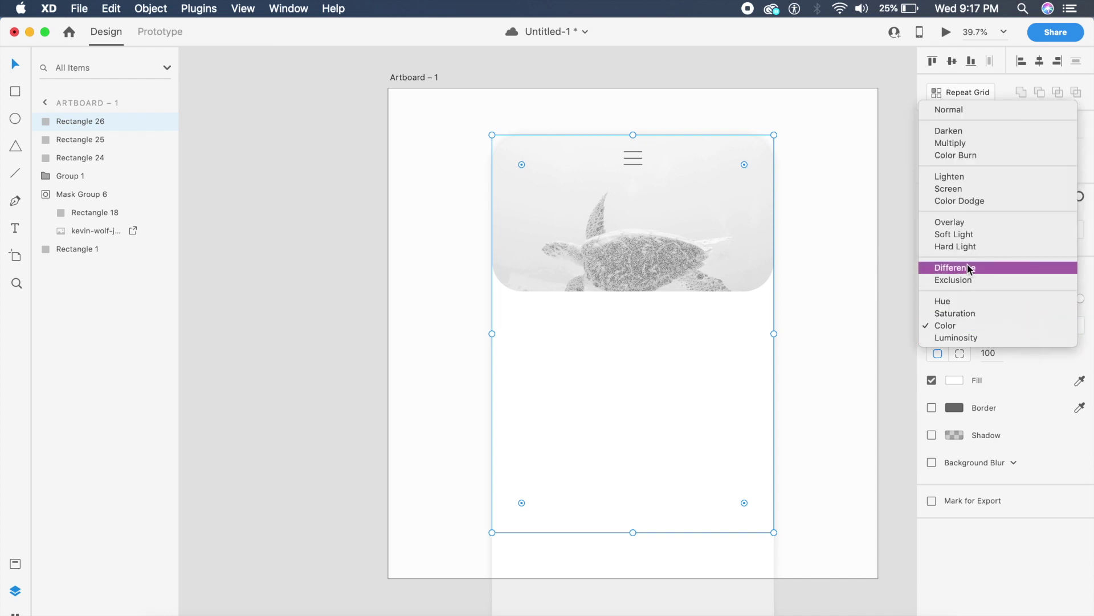
{"action": "left_click", "coordinate": [960, 222]}
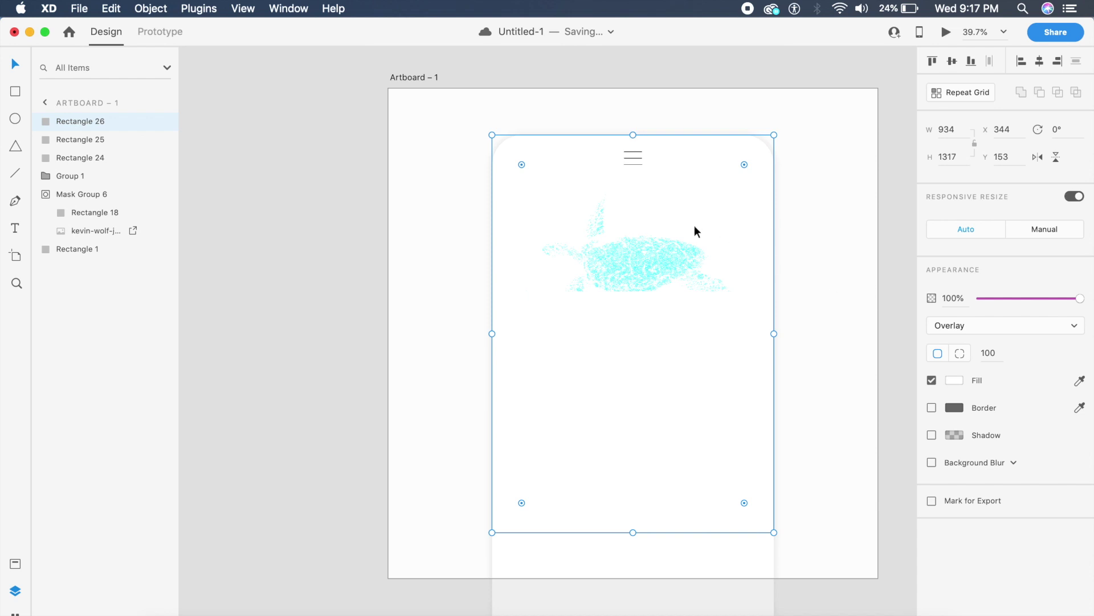
Step: Select the three white overlay rectangles and try collapsing them to zero height
{"action": "scroll", "coordinate": [696, 219], "scroll_direction": "down", "scroll_amount": 5}
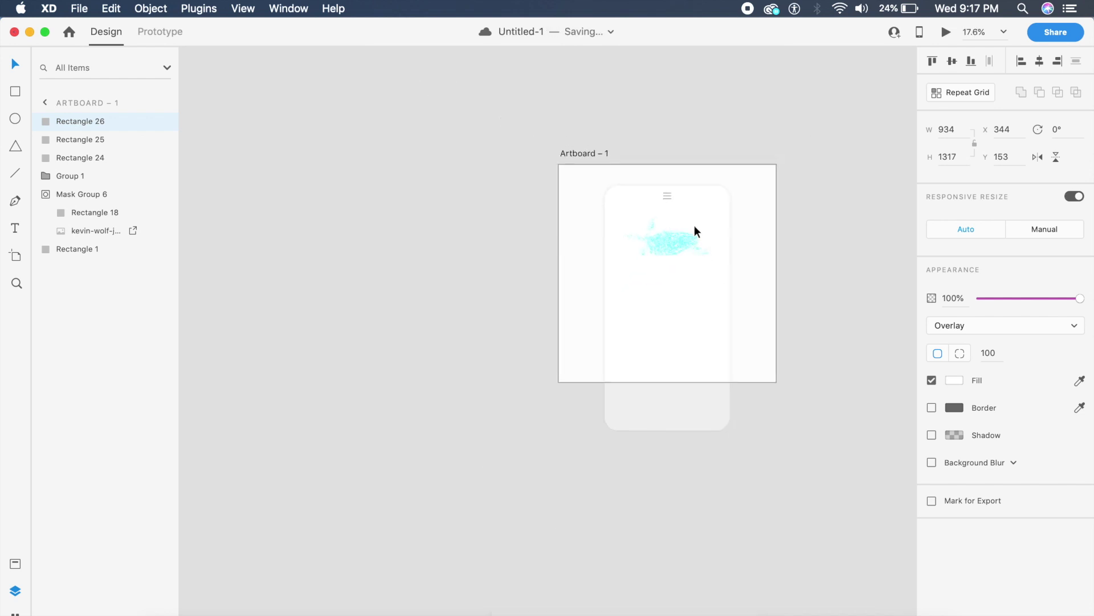
{"action": "left_click", "coordinate": [73, 157], "text": "shift"}
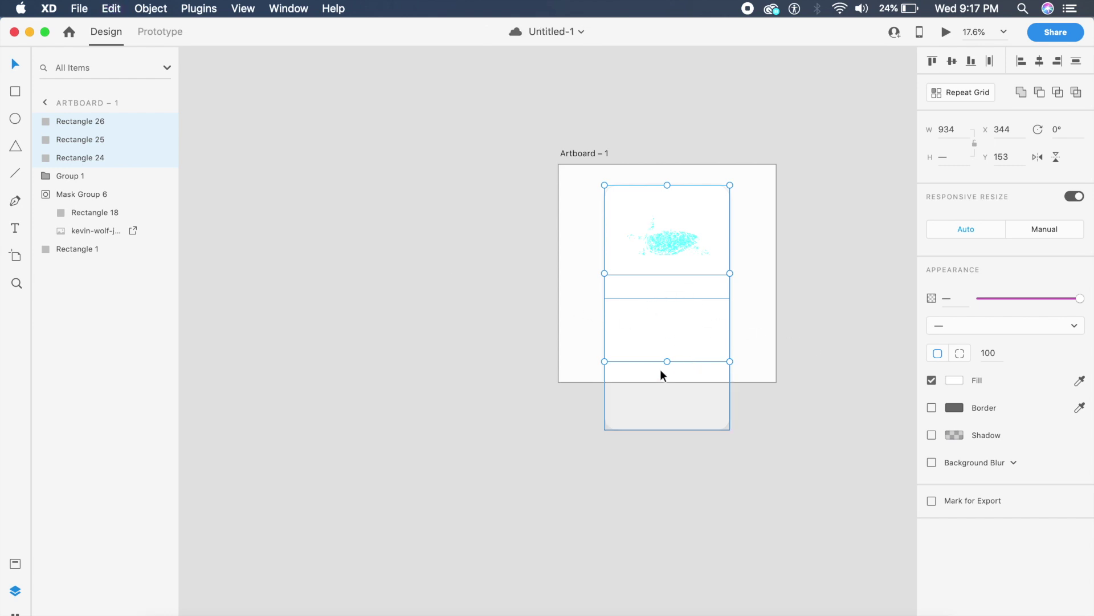
{"action": "left_click_drag", "start_coordinate": [667, 361], "coordinate": [672, 172]}
{"action": "key", "text": "super+z"}
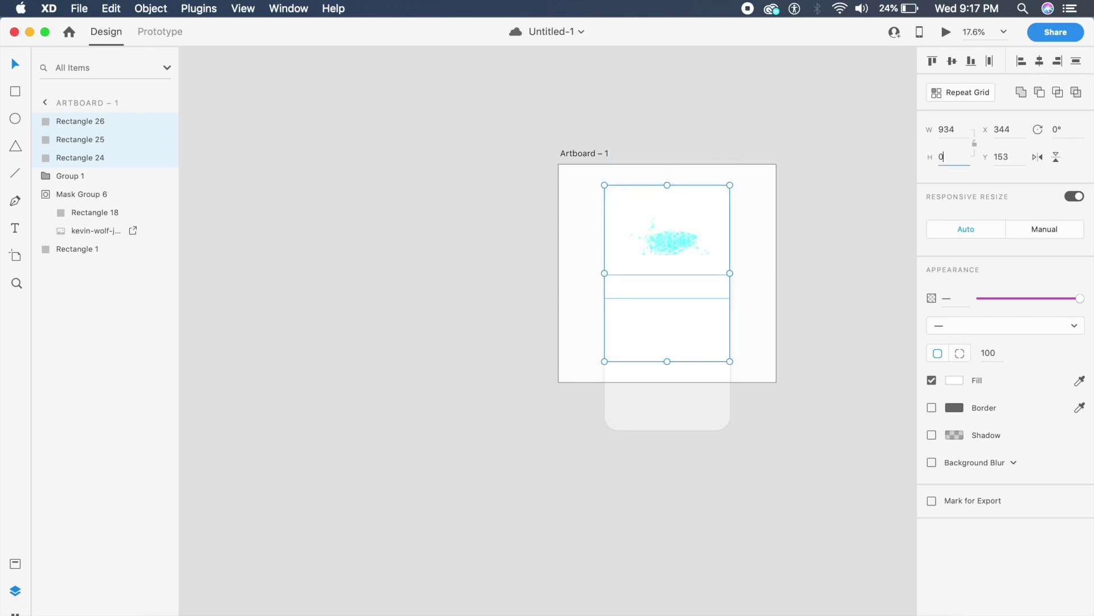
{"action": "type", "text": "0"}
{"action": "key", "text": "Return"}
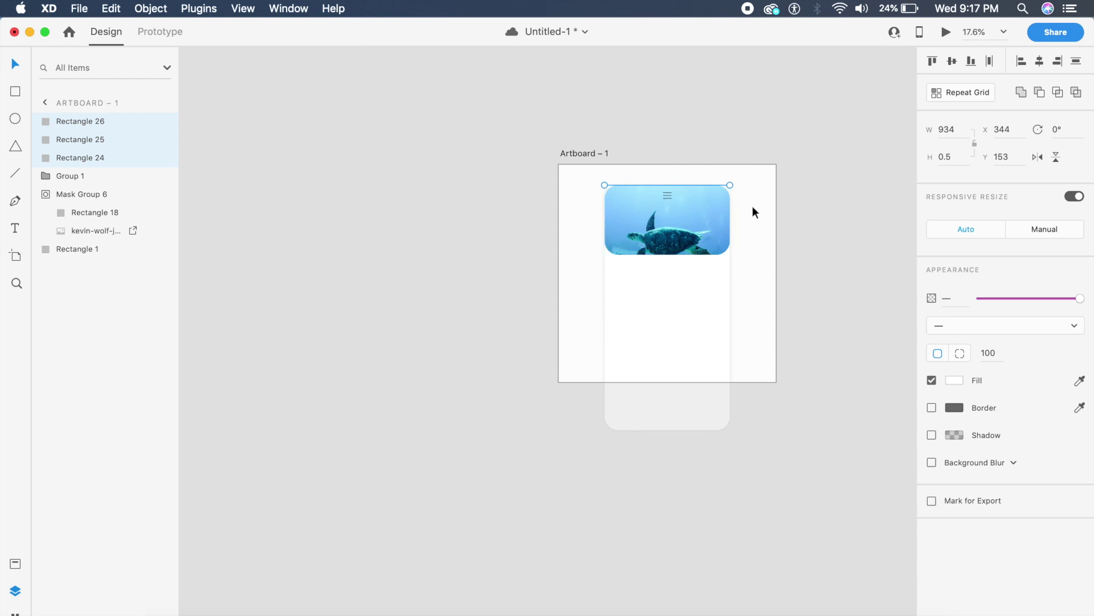
{"action": "key", "text": "Escape"}
{"action": "key", "text": "super+z"}
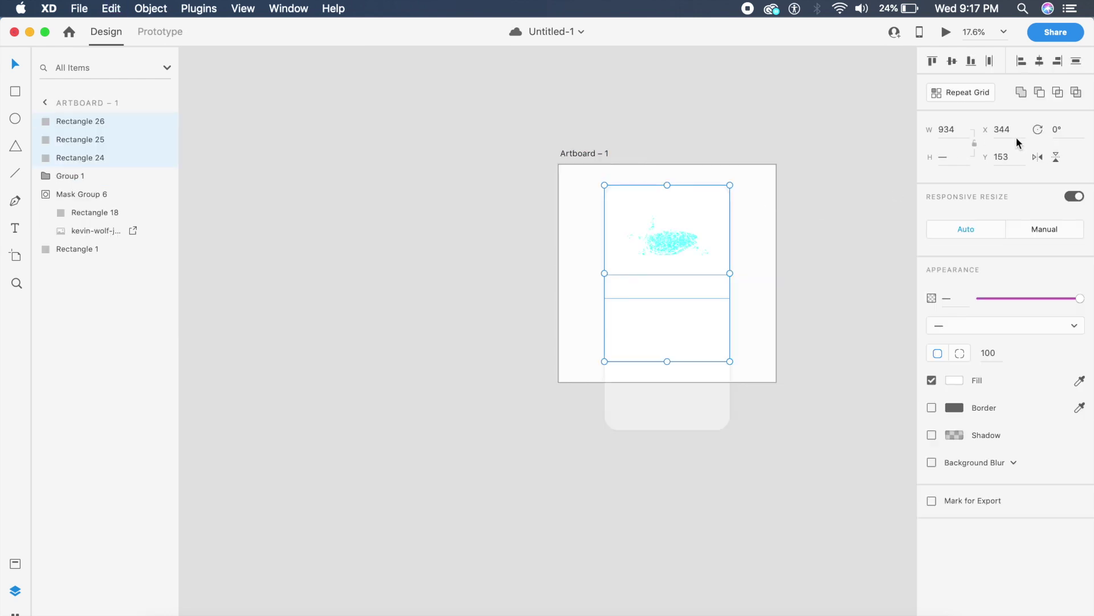
Step: Set the height of the three selected overlay rectangles to 1
{"action": "left_click", "coordinate": [948, 159]}
{"action": "type", "text": "1"}
{"action": "key", "text": "Return"}
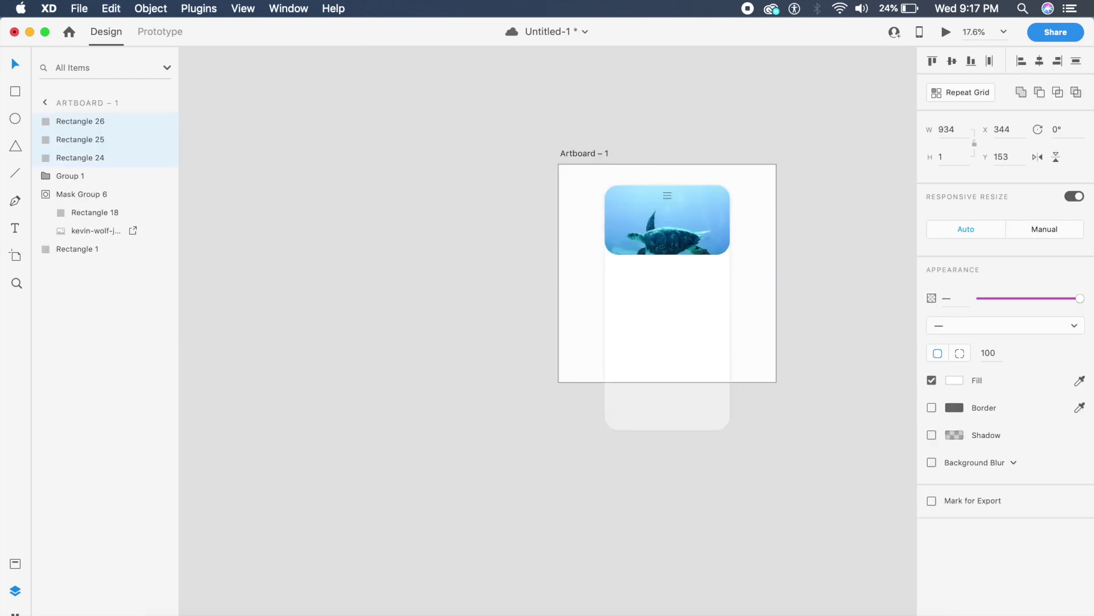
Step: Duplicate the phone artboard with the turtle image beside the original
{"action": "left_click", "coordinate": [752, 276]}
{"action": "key", "text": "super+d"}
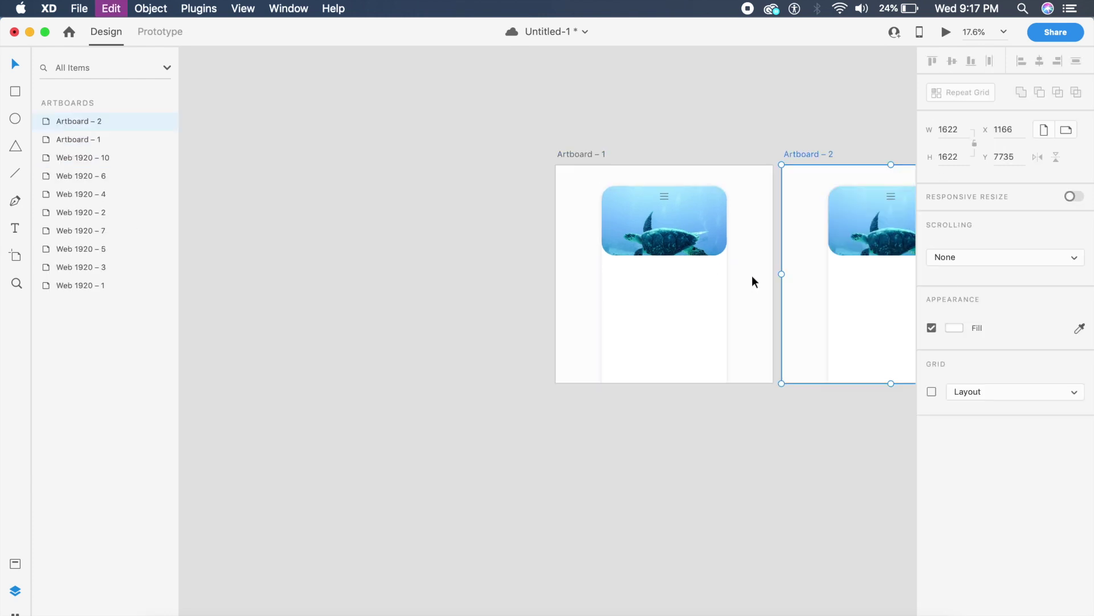
{"action": "scroll", "coordinate": [632, 334], "scroll_direction": "right", "scroll_amount": 5}
{"action": "scroll", "coordinate": [604, 342], "scroll_direction": "up", "scroll_amount": 3}
{"action": "scroll", "coordinate": [638, 309], "scroll_direction": "left", "scroll_amount": 2}
{"action": "scroll", "coordinate": [639, 309], "scroll_direction": "down", "scroll_amount": 1}
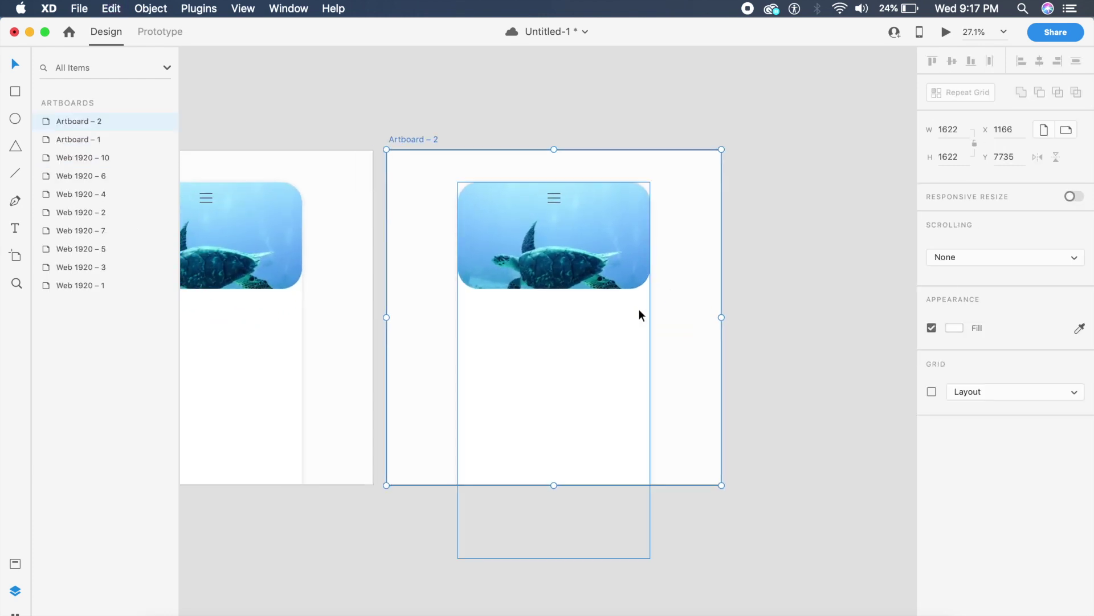
Step: Extend the turtle image's mask on the duplicated artboard to about 1285 high and move the photo down to fill it
{"action": "left_click", "coordinate": [613, 264]}
{"action": "left_click_drag", "start_coordinate": [554, 288], "coordinate": [556, 447]}
{"action": "double_click", "coordinate": [577, 310]}
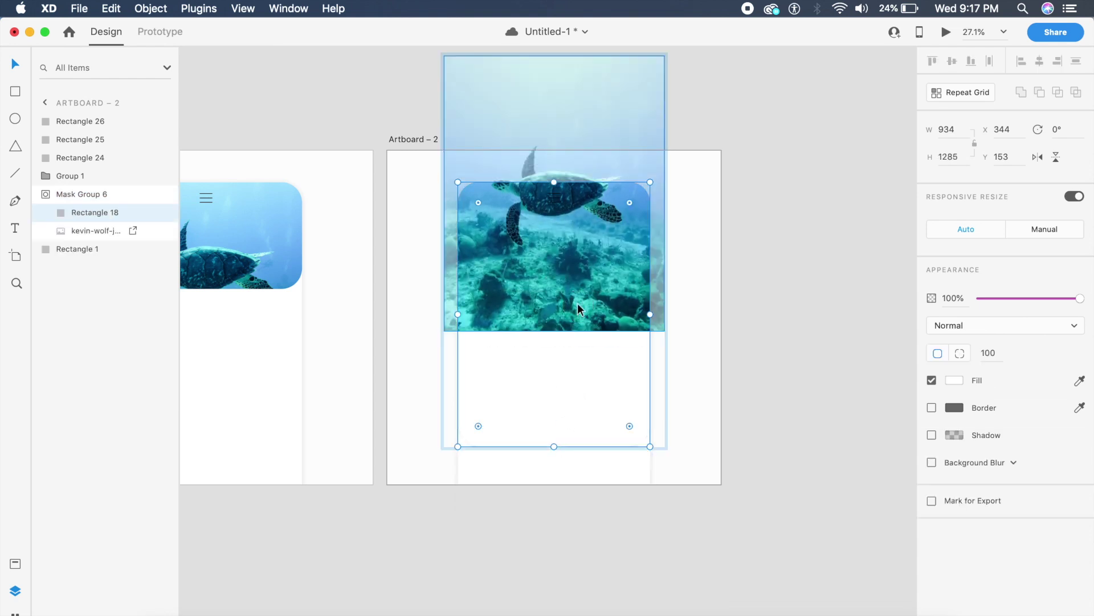
{"action": "left_click_drag", "start_coordinate": [576, 301], "coordinate": [569, 420]}
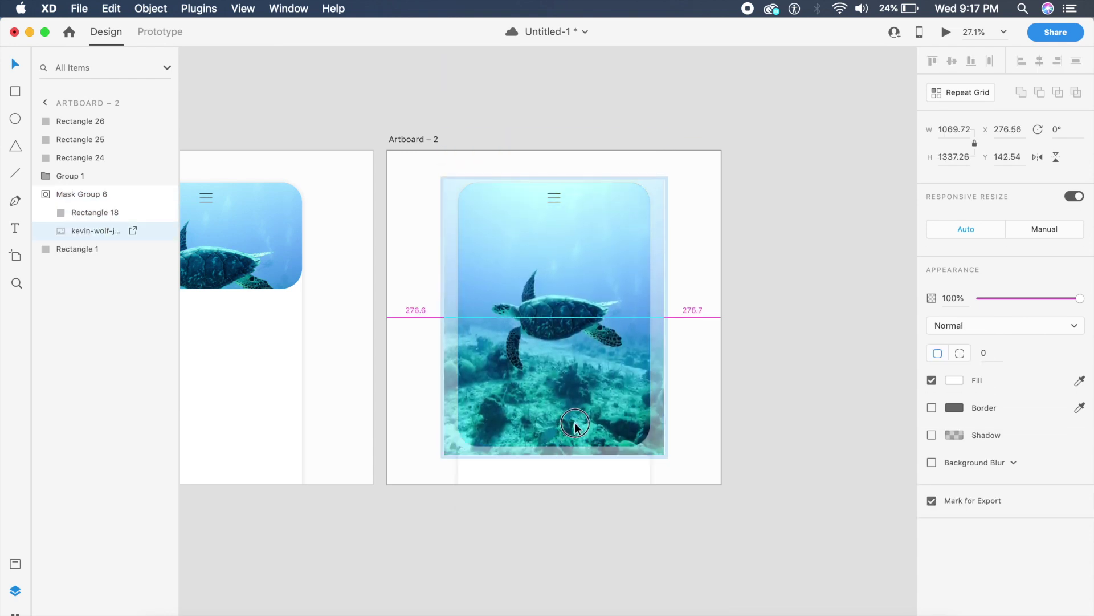
{"action": "left_click", "coordinate": [818, 361]}
{"action": "double_click", "coordinate": [570, 370]}
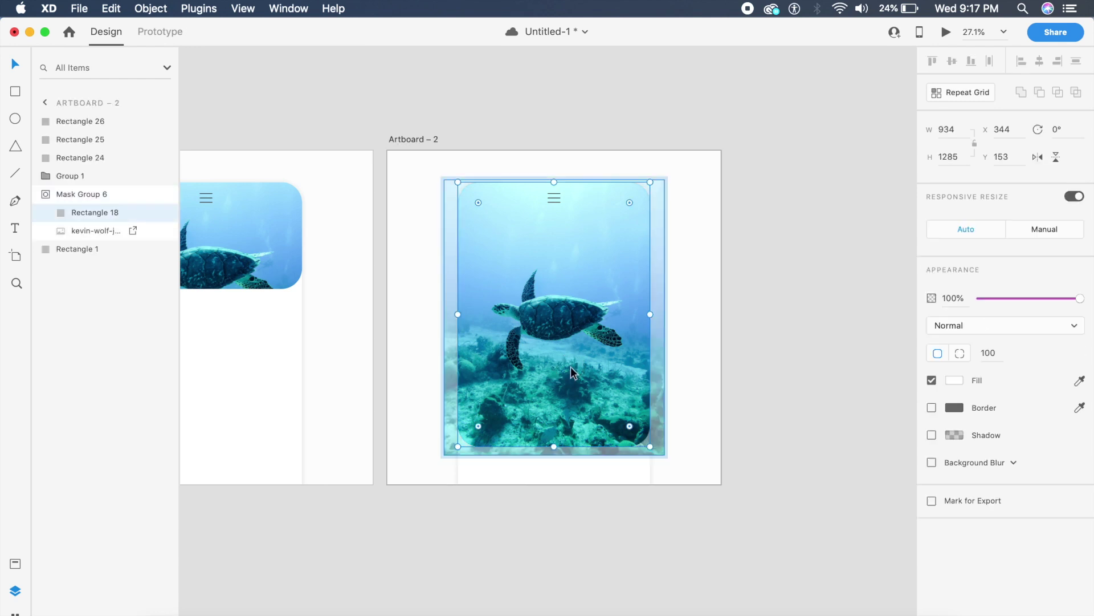
{"action": "left_click", "coordinate": [735, 194]}
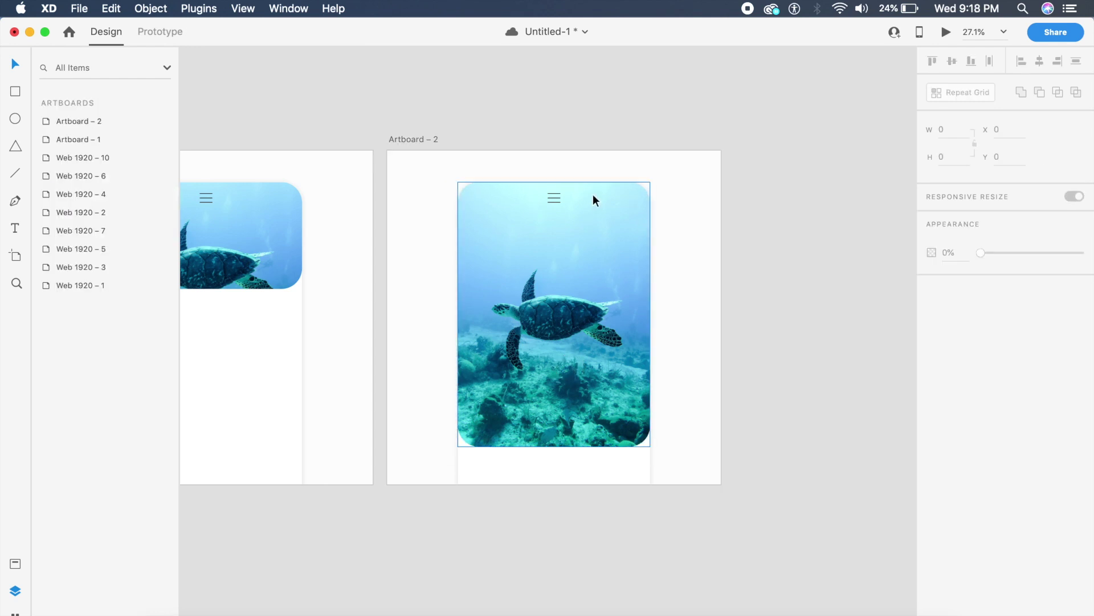
Step: Set the duplicated artboard's topmost overlay rectangle to a height of 400, trying heights of 100 and 800 first
{"action": "left_click", "coordinate": [592, 197]}
{"action": "left_click", "coordinate": [68, 120]}
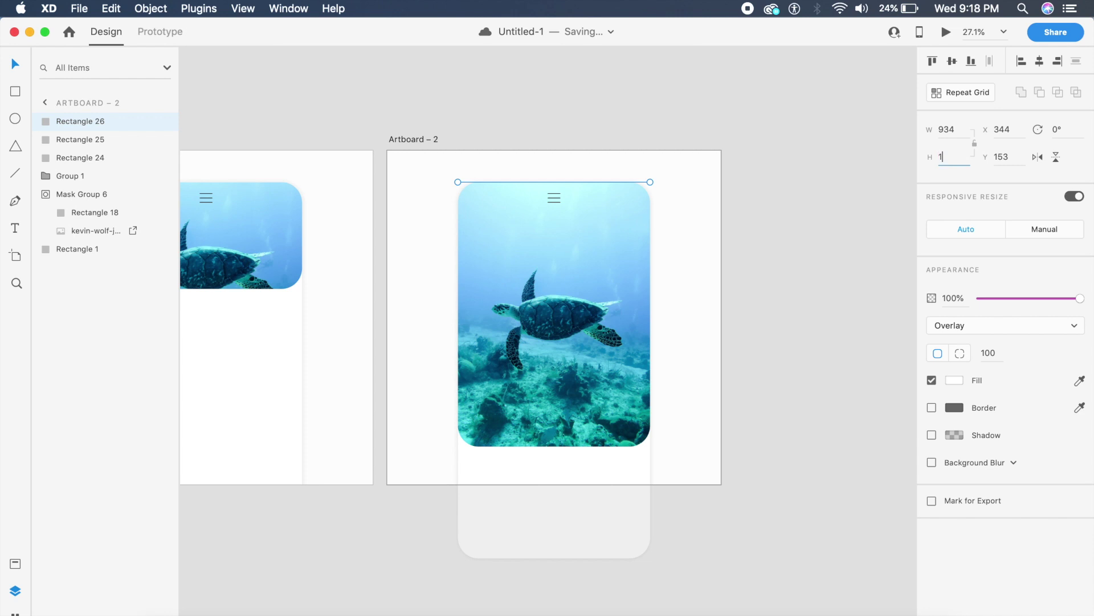
{"action": "type", "text": "100"}
{"action": "key", "text": "Return"}
{"action": "left_click", "coordinate": [957, 159]}
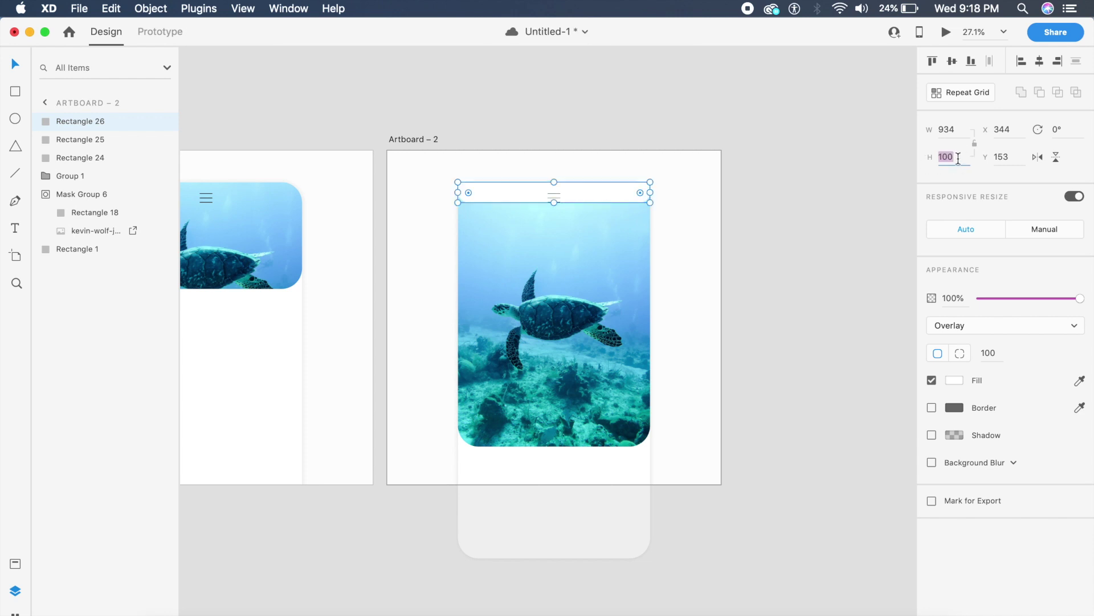
{"action": "type", "text": "800"}
{"action": "key", "text": "Return"}
{"action": "left_click", "coordinate": [958, 158]}
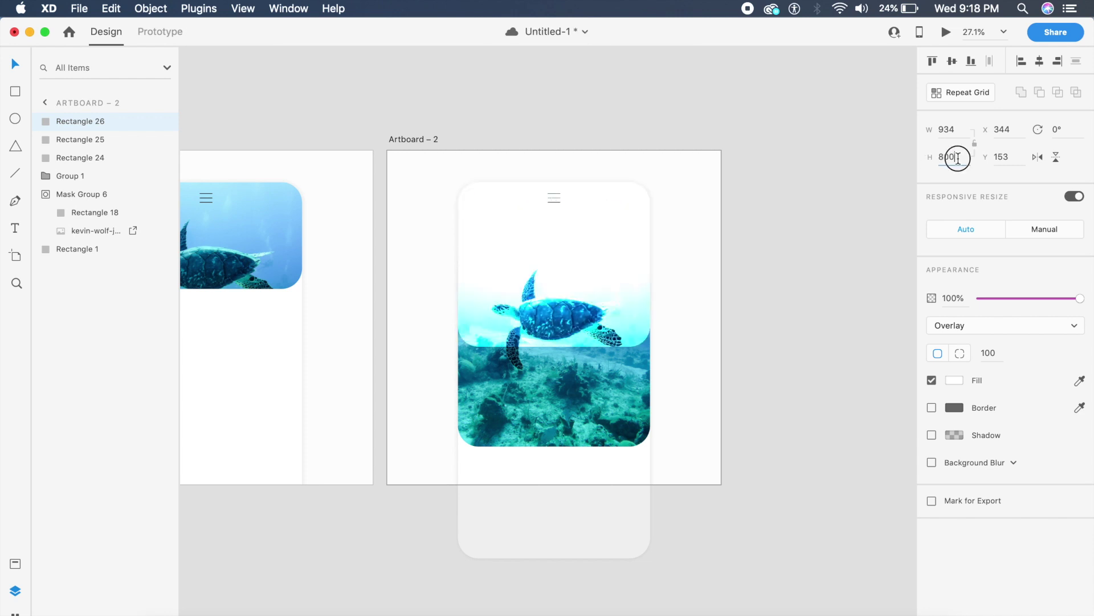
{"action": "type", "text": "400"}
{"action": "key", "text": "Return"}
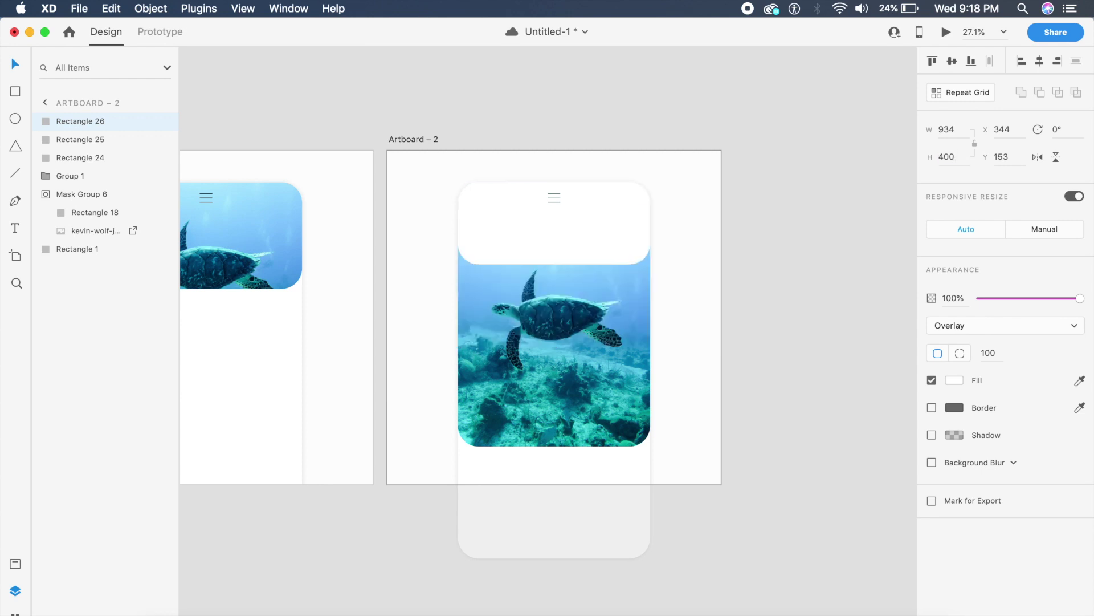
Step: Duplicate the 400-high overlay rectangle lower down and set the copy's blend mode to Exclusion, trying Hard Light and Soft Light first
{"action": "left_click_drag", "start_coordinate": [606, 235], "coordinate": [607, 293]}
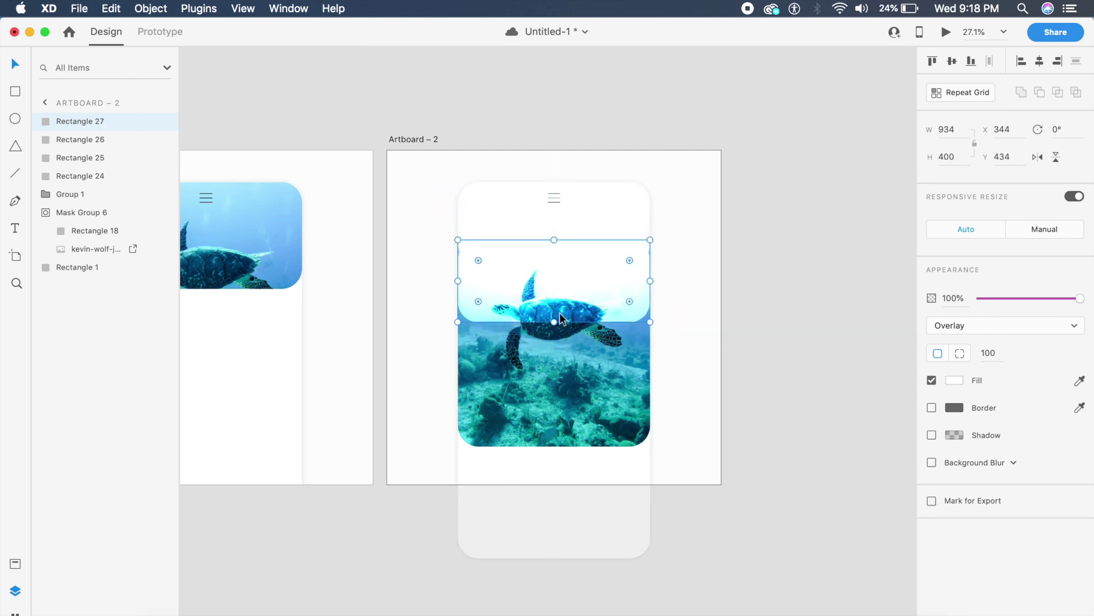
{"action": "left_click", "coordinate": [1012, 331]}
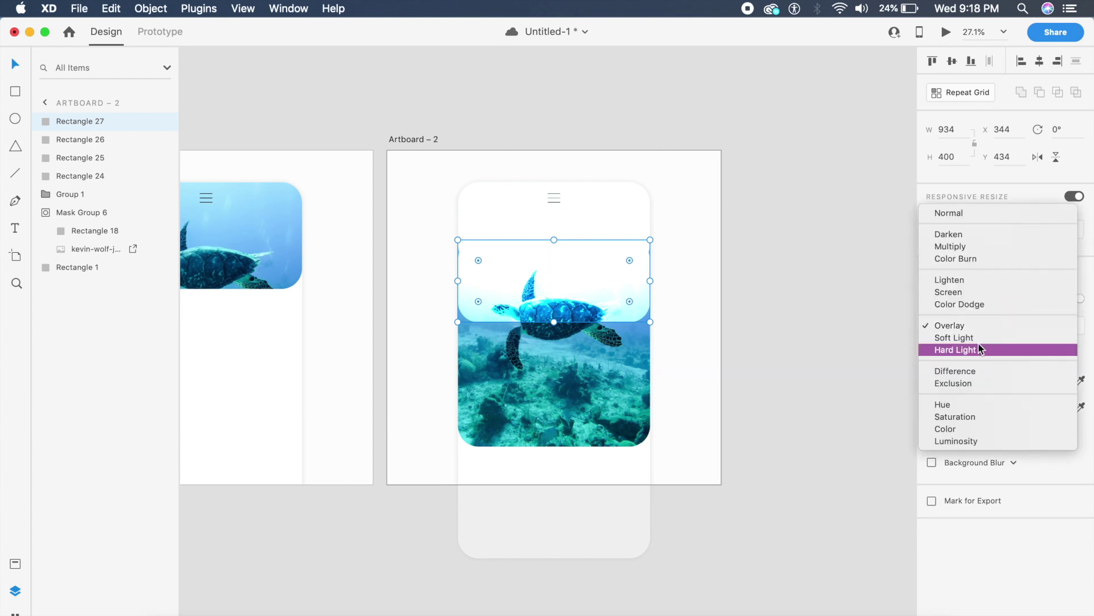
{"action": "left_click", "coordinate": [976, 349]}
{"action": "left_click", "coordinate": [972, 322]}
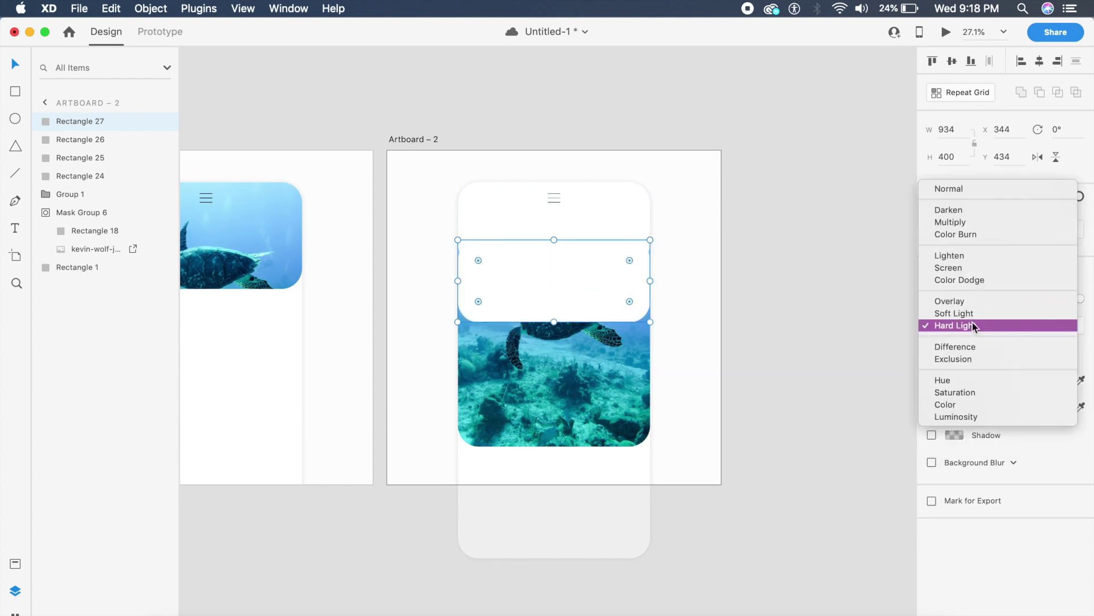
{"action": "left_click", "coordinate": [966, 313]}
{"action": "left_click", "coordinate": [977, 323]}
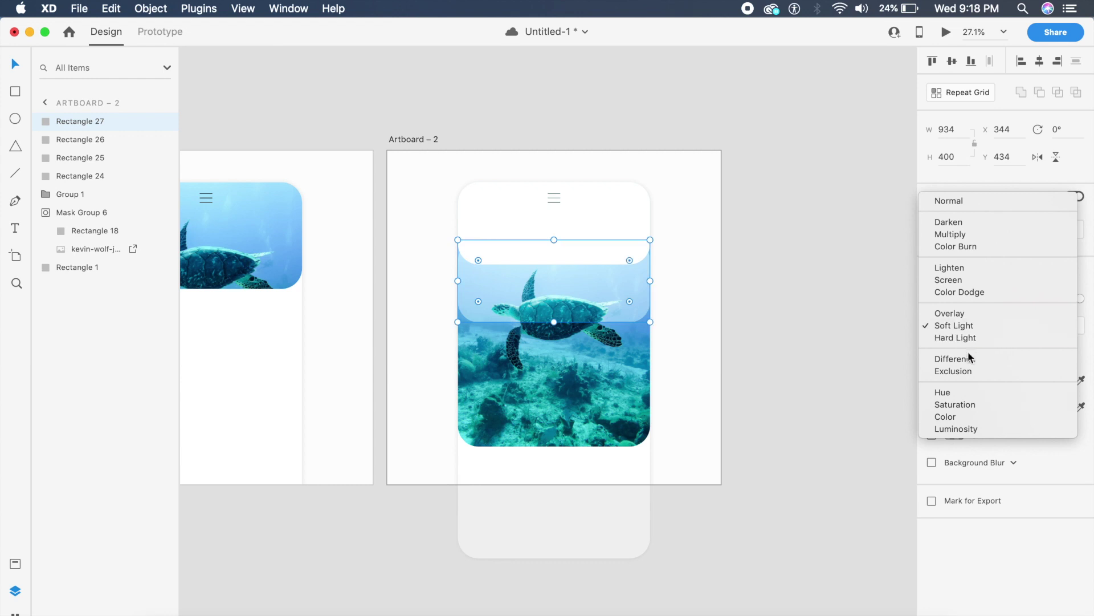
{"action": "left_click", "coordinate": [976, 369]}
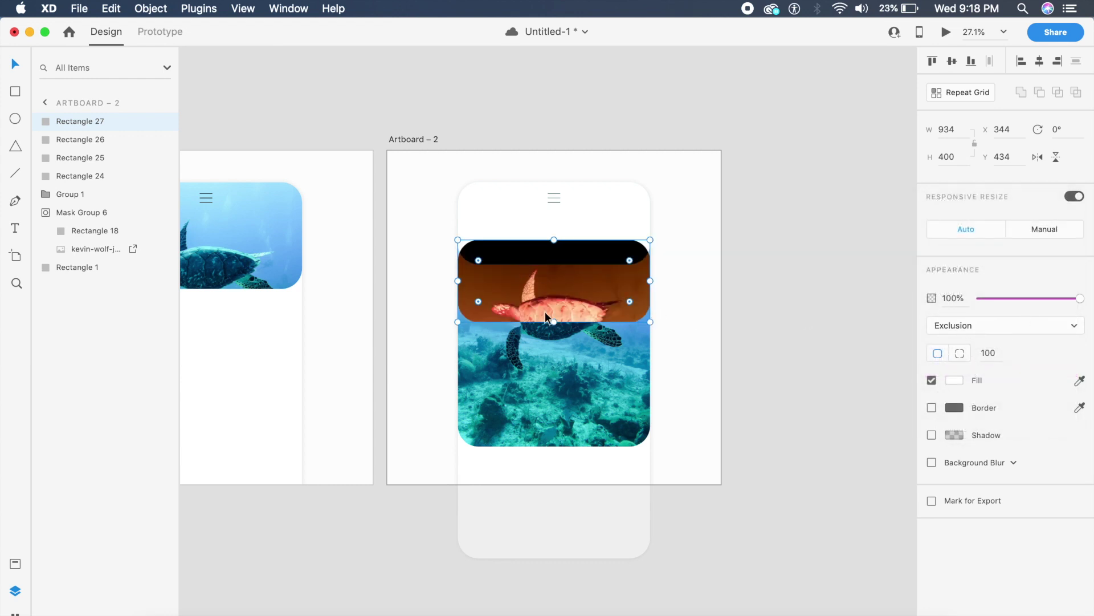
Step: Resize the Exclusion rectangle to about 395 high so it starts at the bottom edge of the white block, and deselect it
{"action": "left_click_drag", "start_coordinate": [555, 321], "coordinate": [556, 349]}
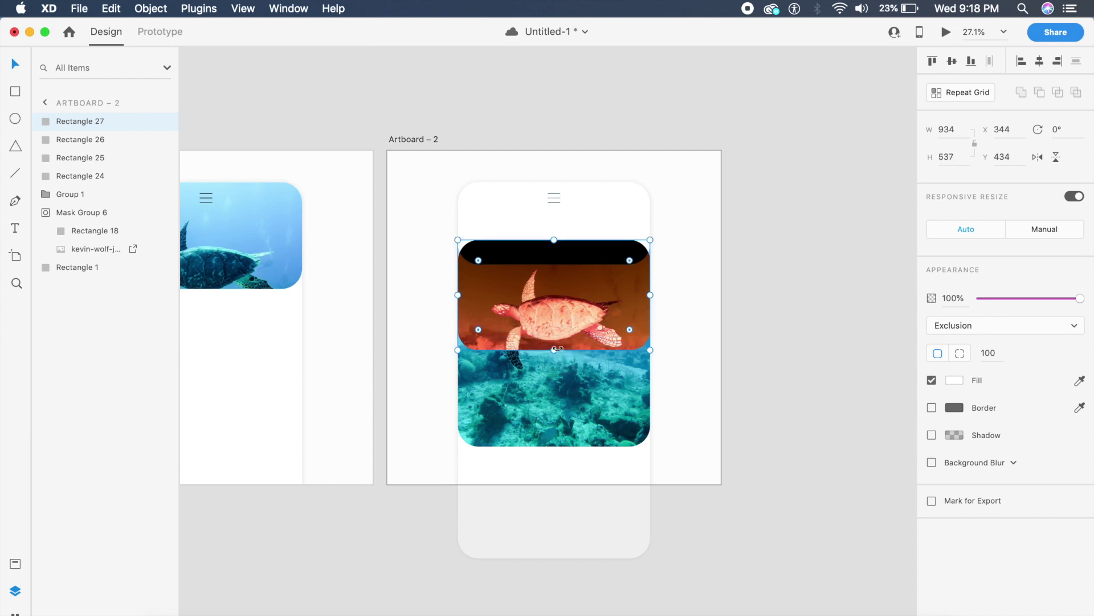
{"action": "left_click_drag", "start_coordinate": [556, 242], "coordinate": [556, 265]}
{"action": "left_click", "coordinate": [718, 299]}
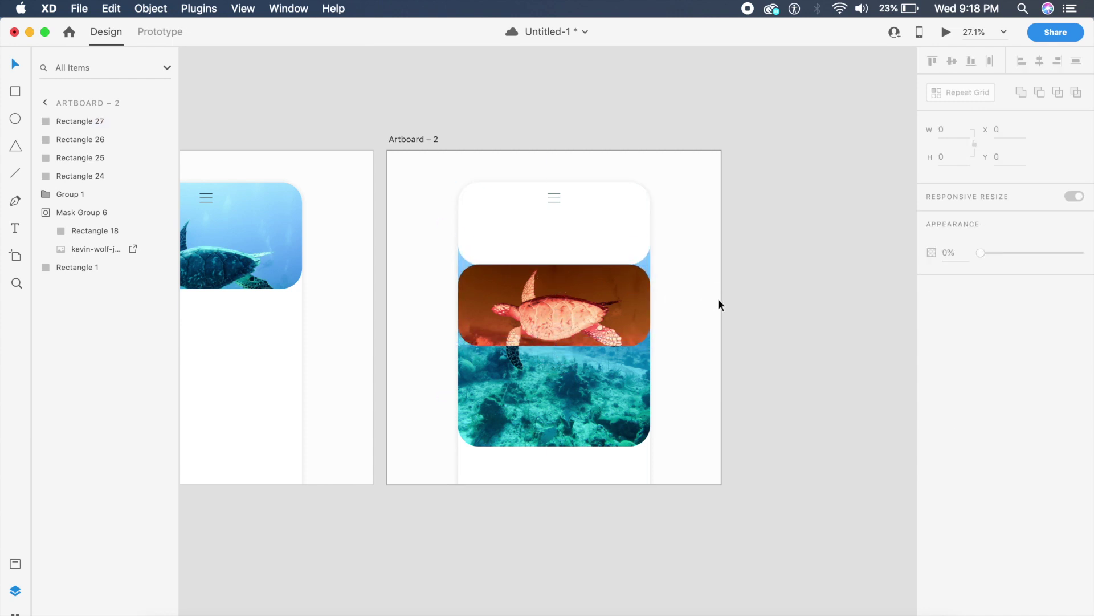
Step: Duplicate the Exclusion rectangle directly below itself and set the copy's blend mode to Saturation, trying Difference, Screen, Multiply and Darken first
{"action": "left_click", "coordinate": [549, 292]}
{"action": "left_click_drag", "start_coordinate": [550, 295], "coordinate": [574, 370]}
{"action": "left_click", "coordinate": [992, 323]}
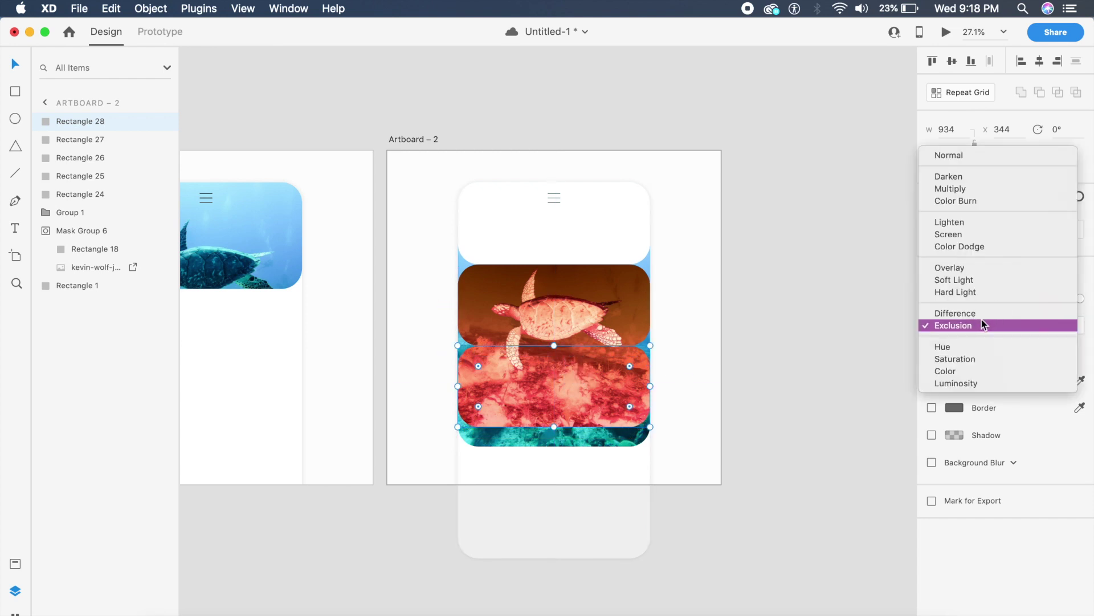
{"action": "left_click", "coordinate": [959, 312]}
{"action": "left_click", "coordinate": [969, 322]}
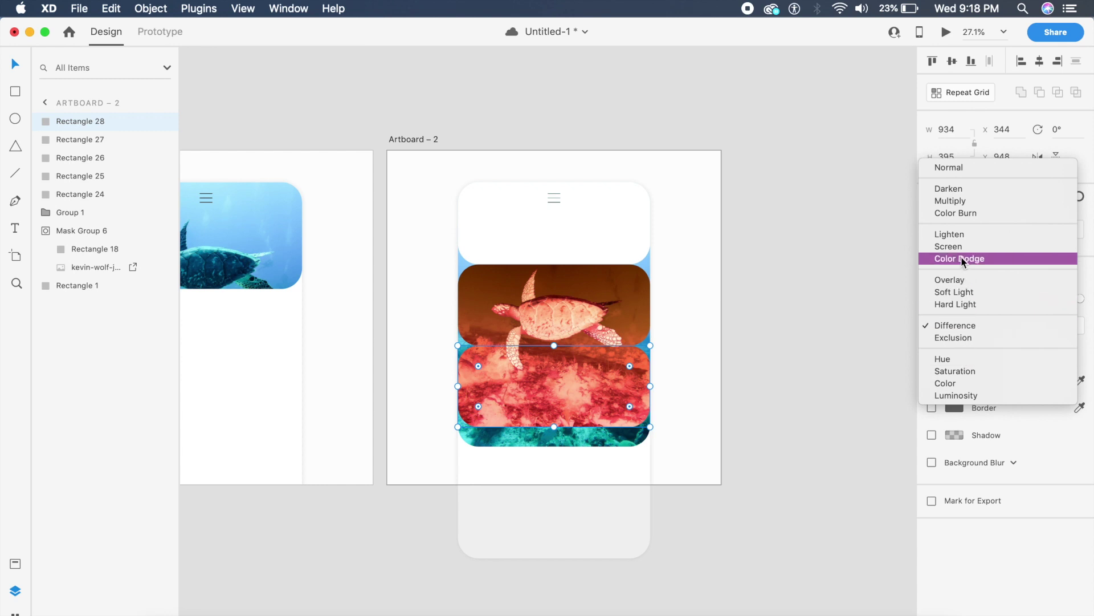
{"action": "left_click", "coordinate": [960, 246]}
{"action": "left_click", "coordinate": [969, 322]}
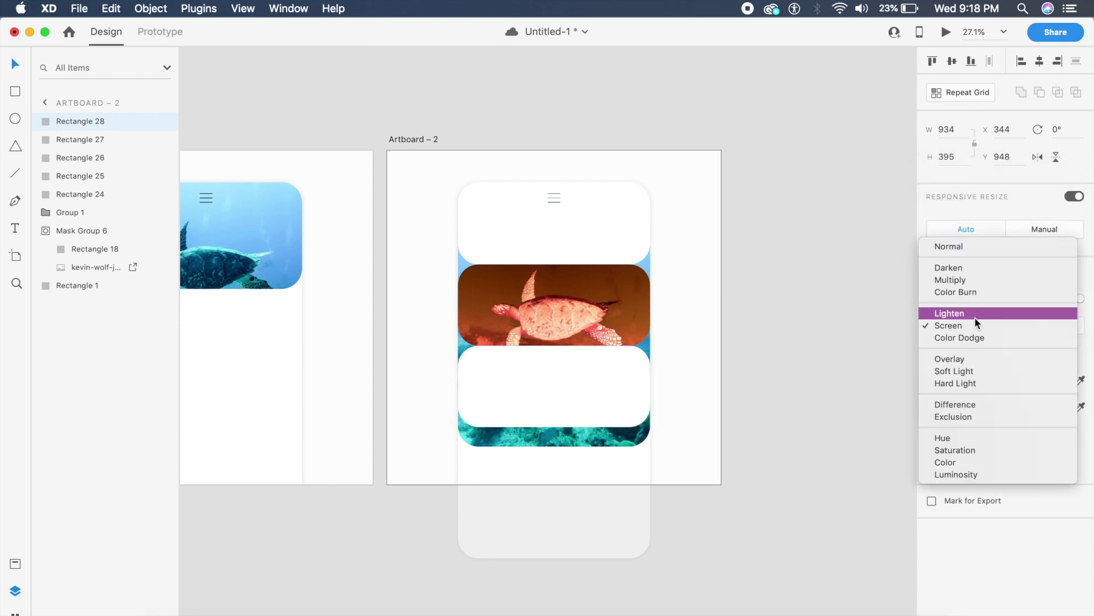
{"action": "left_click", "coordinate": [955, 281]}
{"action": "left_click", "coordinate": [976, 323]}
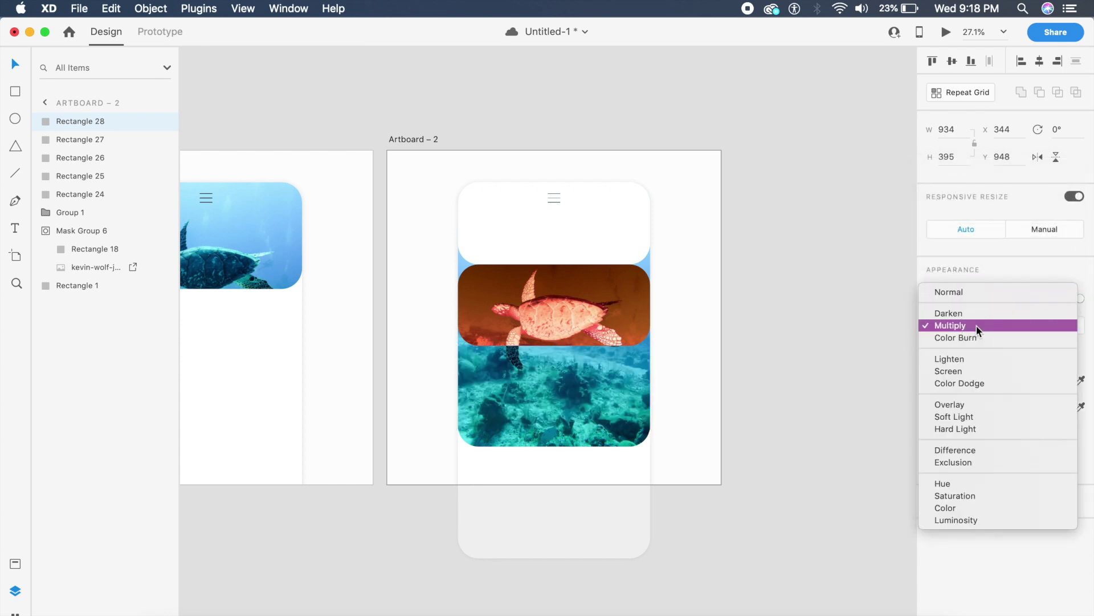
{"action": "left_click", "coordinate": [964, 315]}
{"action": "left_click", "coordinate": [961, 318]}
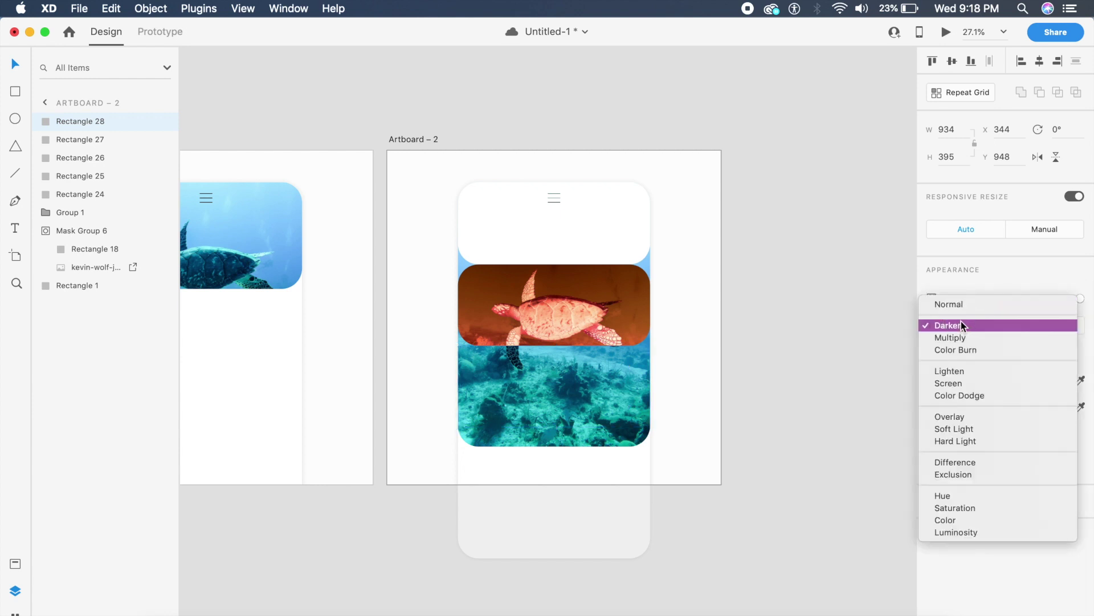
{"action": "left_click", "coordinate": [990, 509]}
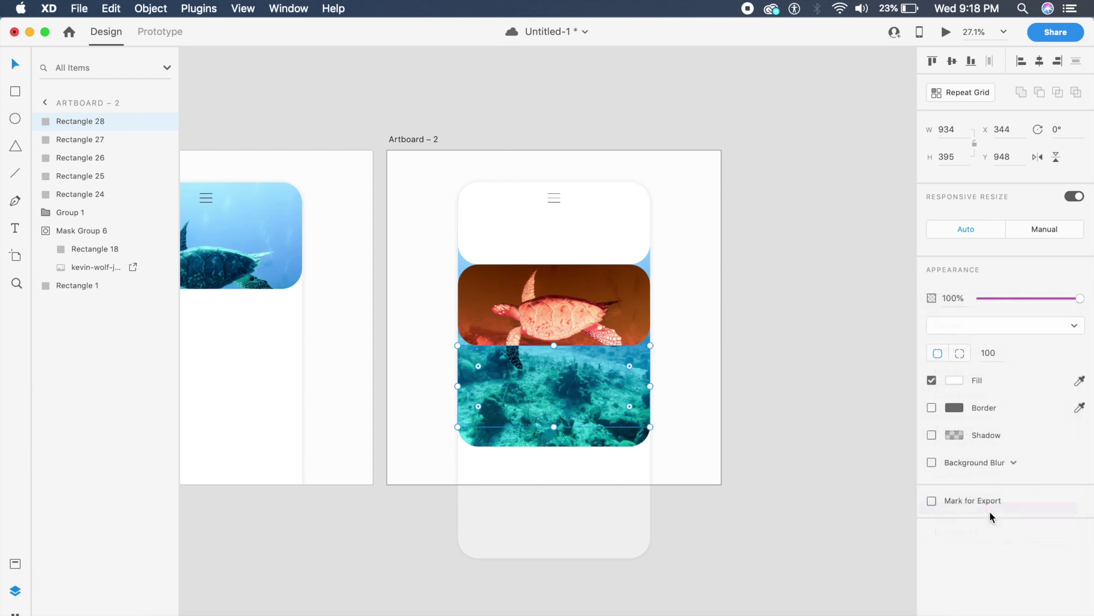
{"action": "scroll", "coordinate": [781, 416], "scroll_direction": "left", "scroll_amount": 5}
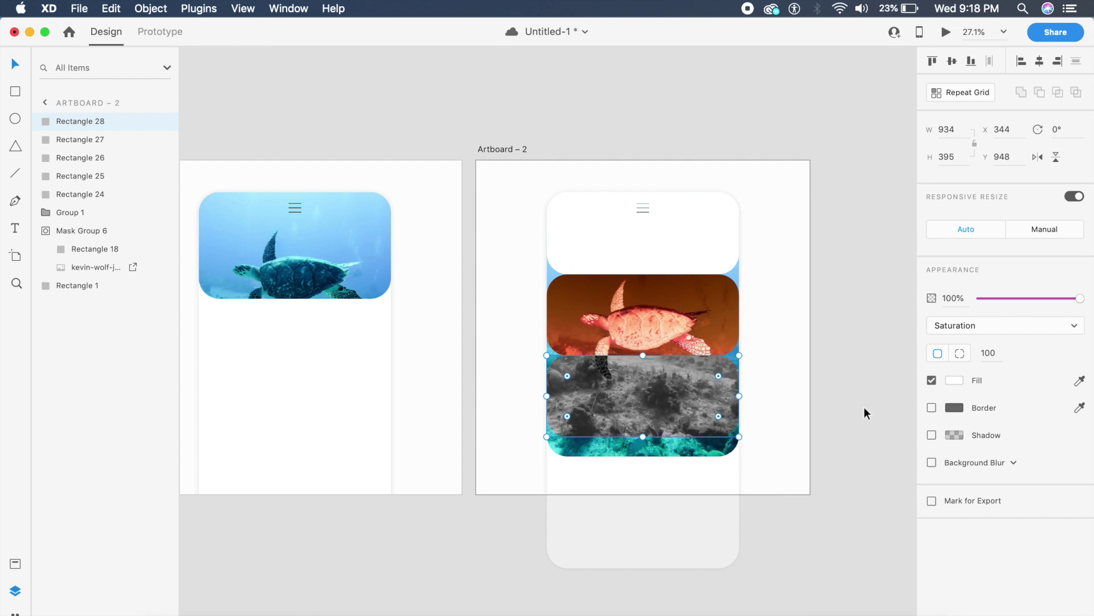
{"action": "left_click", "coordinate": [865, 407]}
Step: Link the hamburger icon on Artboard – 1 to Artboard – 2 with a Tap Auto-Animate interaction, Ease In-Out, 0.8 s
{"action": "scroll", "coordinate": [636, 392], "scroll_direction": "left", "scroll_amount": 5}
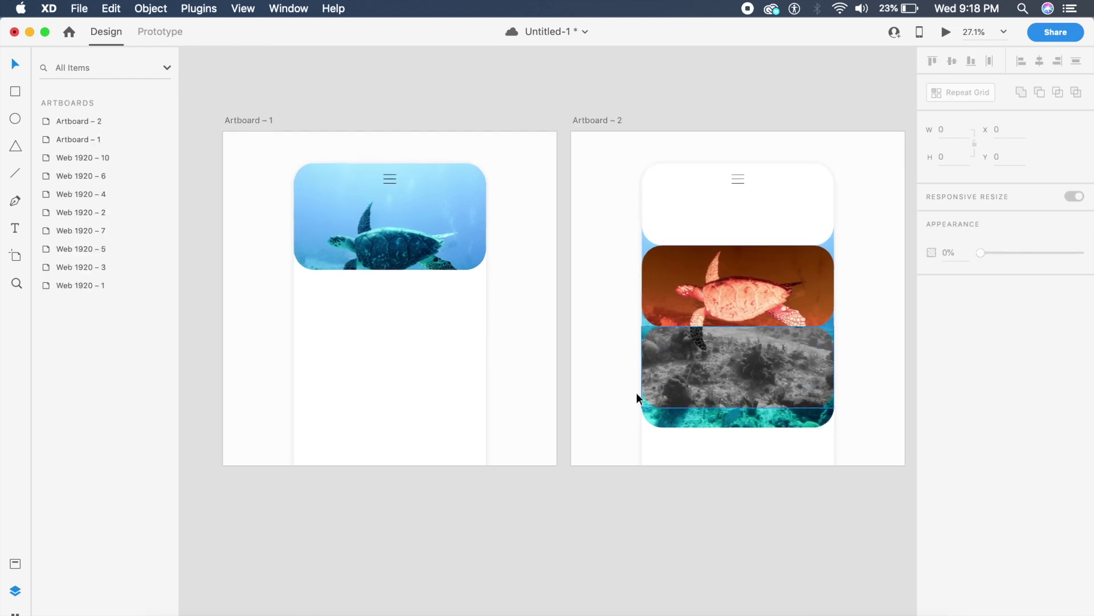
{"action": "left_click", "coordinate": [160, 40]}
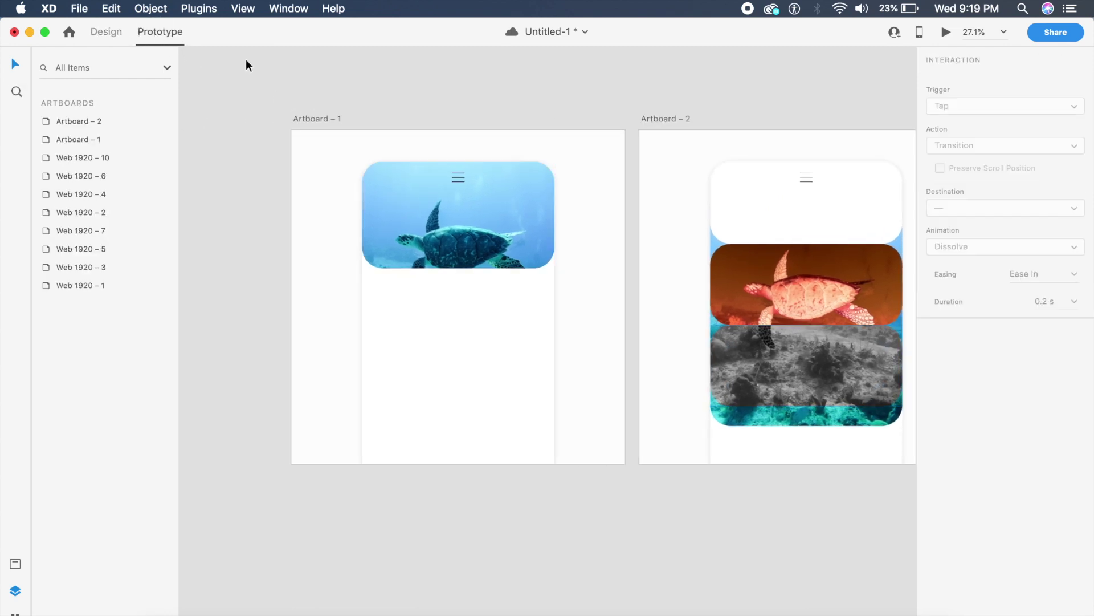
{"action": "left_click", "coordinate": [459, 177]}
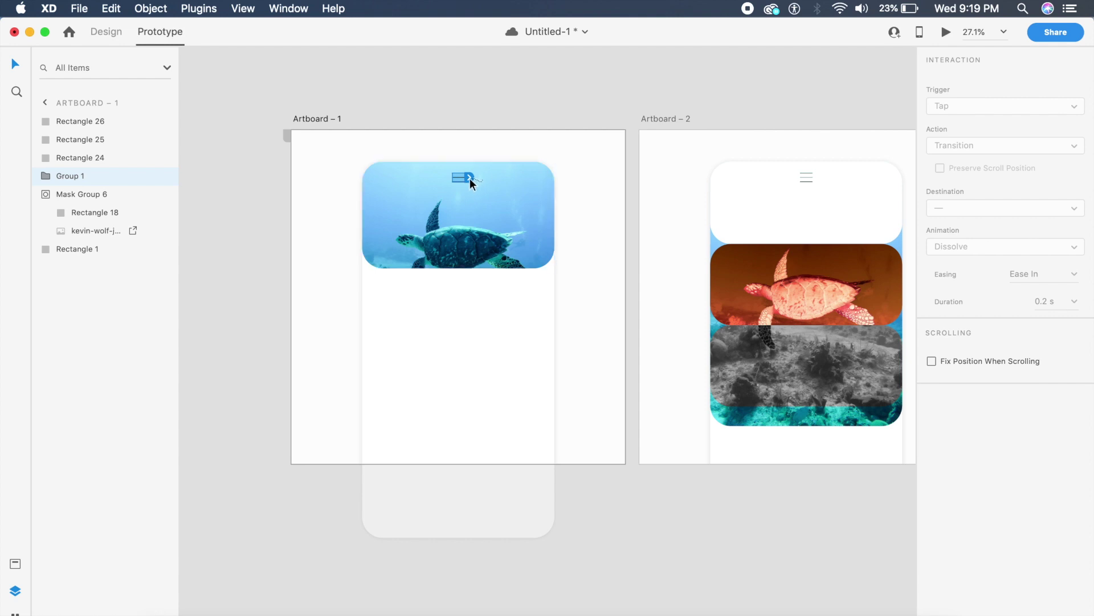
{"action": "left_click_drag", "start_coordinate": [563, 182], "coordinate": [799, 187]}
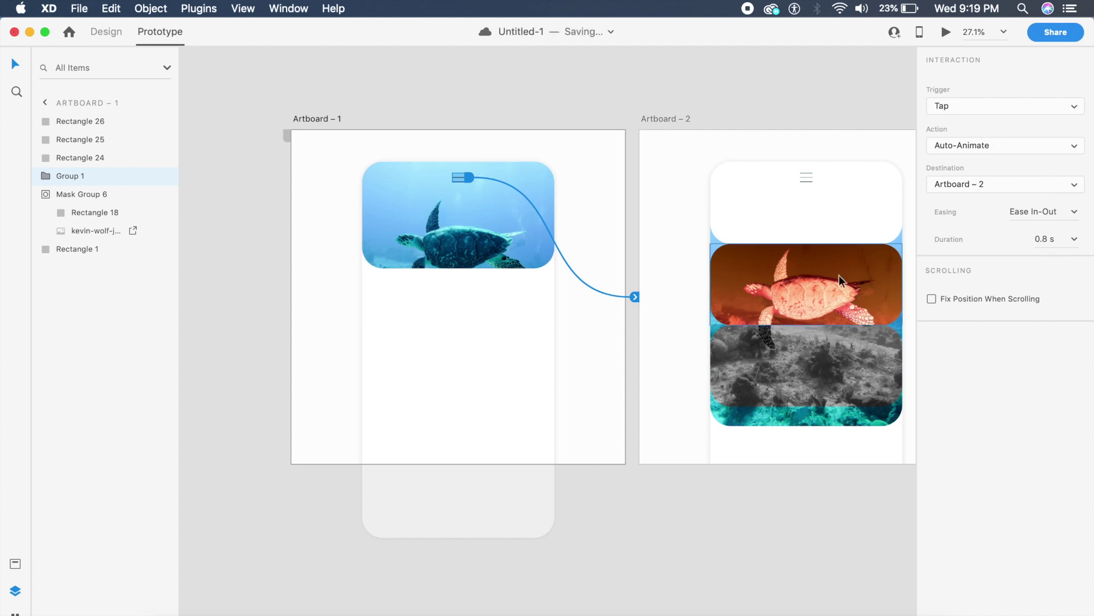
Step: Link the white top block on Artboard – 2 back to Artboard – 1 with a Tap Auto-Animate interaction, Ease In-Out, 0.8 s
{"action": "scroll", "coordinate": [855, 274], "scroll_direction": "right", "scroll_amount": 3}
{"action": "scroll", "coordinate": [855, 273], "scroll_direction": "down", "scroll_amount": 1}
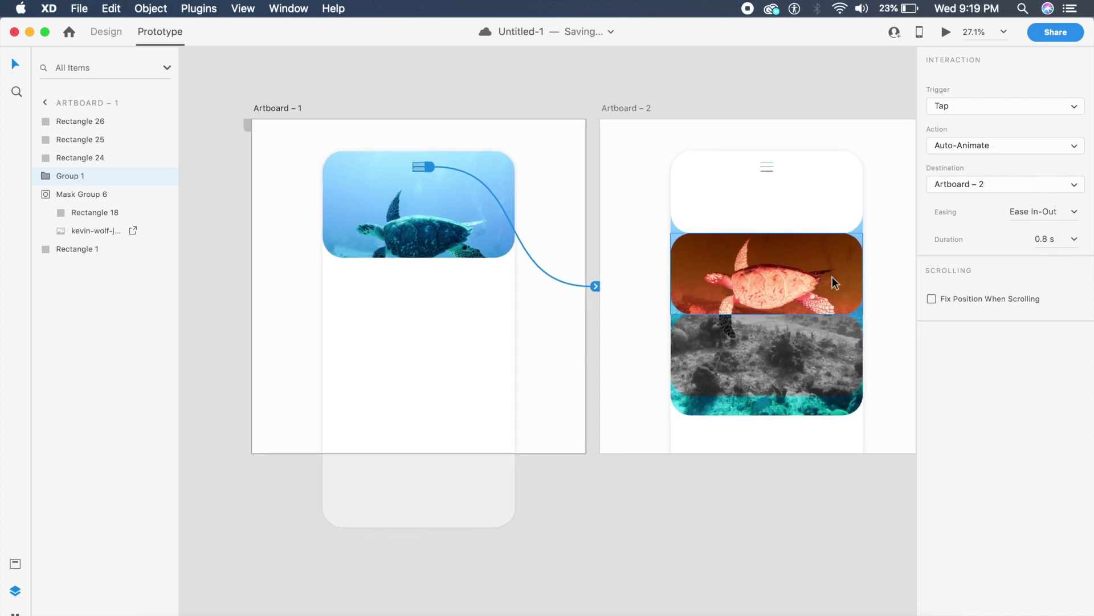
{"action": "left_click", "coordinate": [768, 166]}
{"action": "left_click_drag", "start_coordinate": [868, 192], "coordinate": [450, 281]}
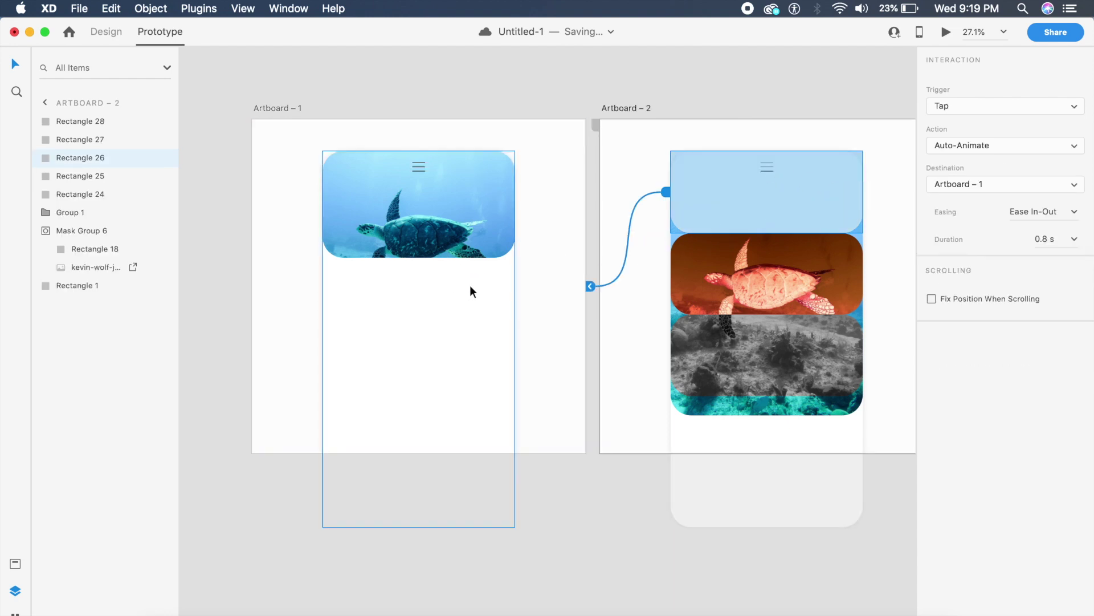
{"action": "left_click", "coordinate": [537, 349]}
Step: Preview the turtle prototype, opening and closing the menu with the hamburger icon, and close the preview
{"action": "left_click", "coordinate": [947, 32]}
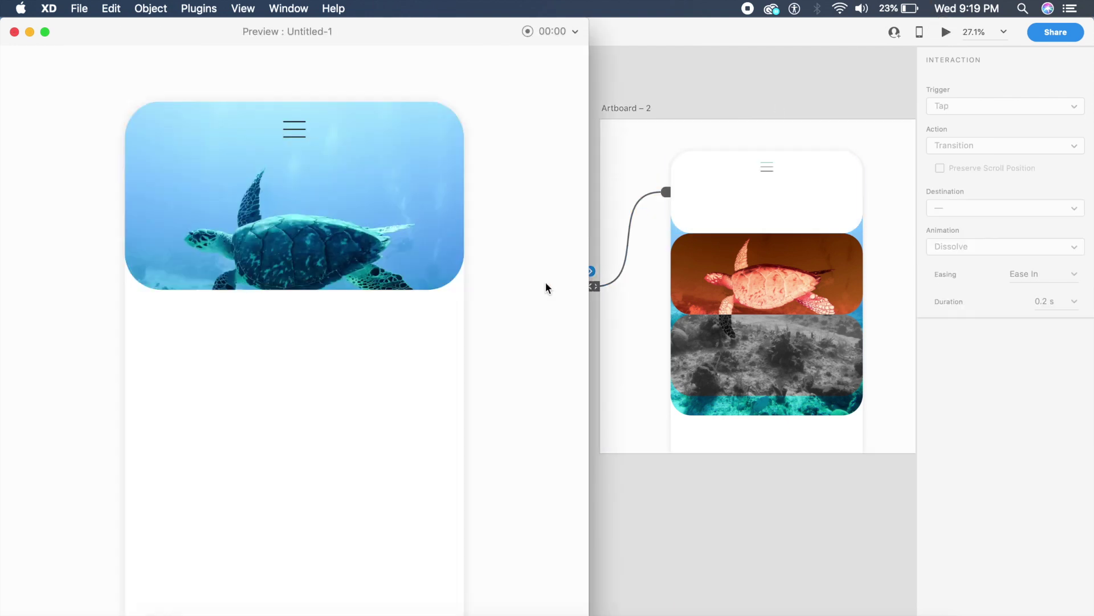
{"action": "left_click", "coordinate": [291, 134]}
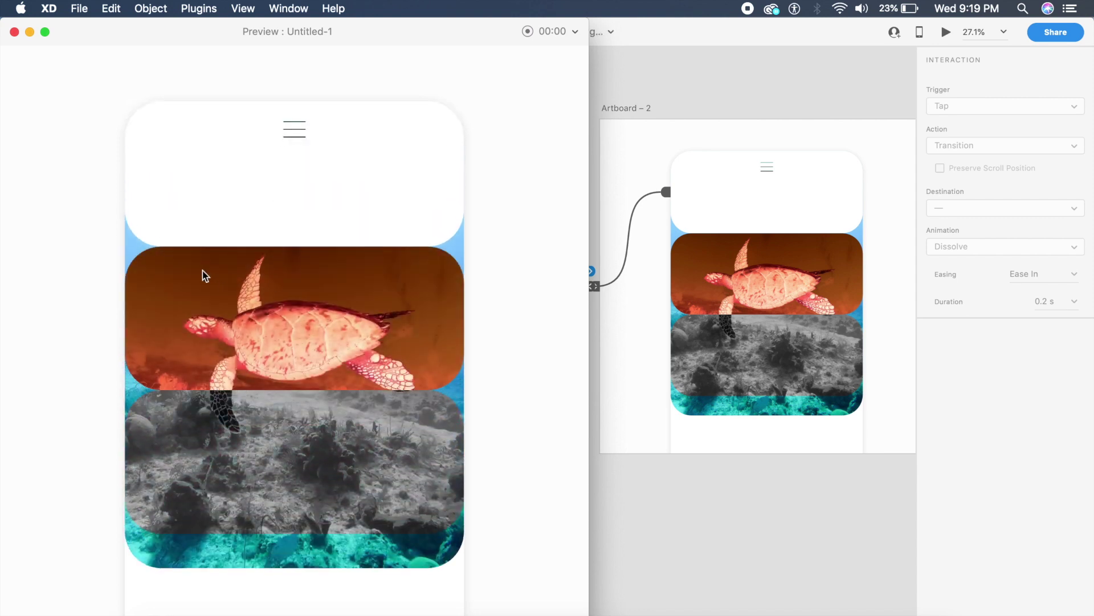
{"action": "left_click", "coordinate": [295, 134]}
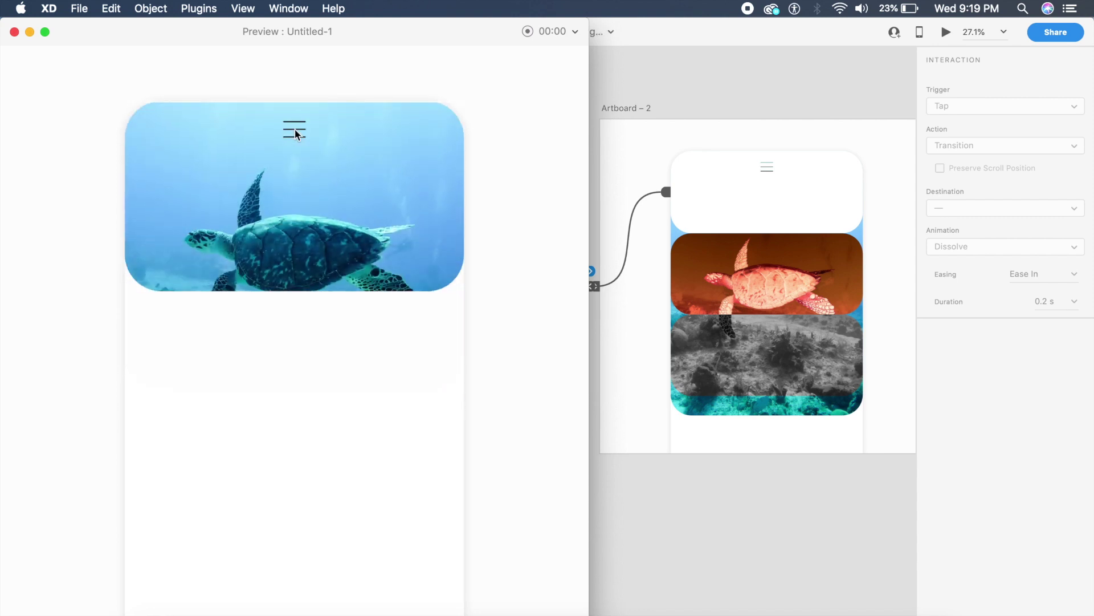
{"action": "left_click", "coordinate": [15, 32]}
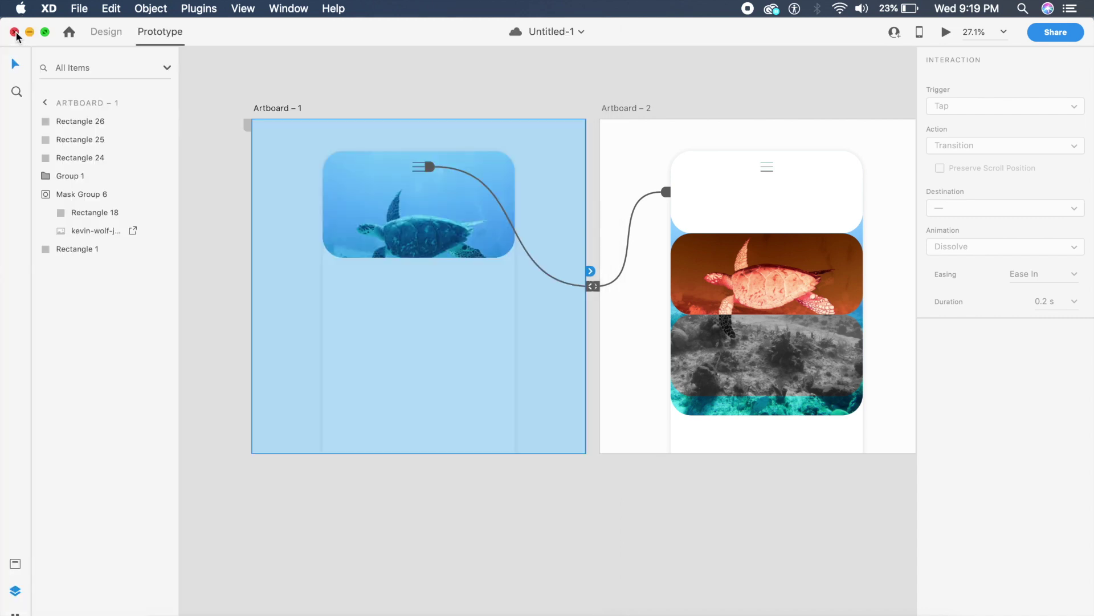
Step: Align the balloon photo with the phone frame's top-left corner and set its two top corner radii to 100
{"action": "left_click", "coordinate": [589, 272]}
{"action": "scroll", "coordinate": [590, 273], "scroll_direction": "down", "scroll_amount": 5}
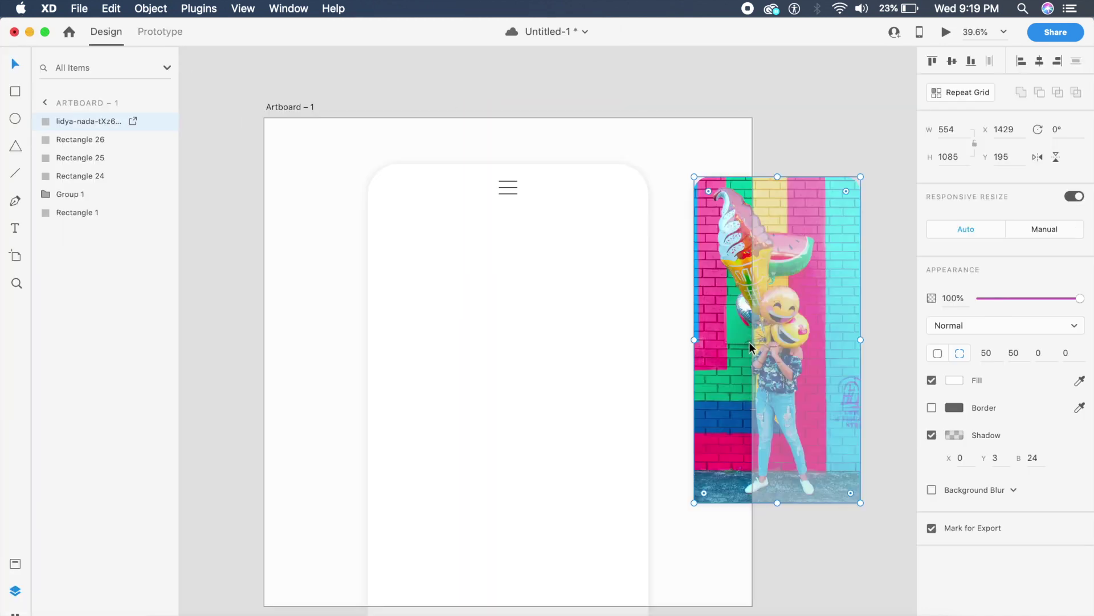
{"action": "left_click_drag", "start_coordinate": [749, 341], "coordinate": [412, 330]}
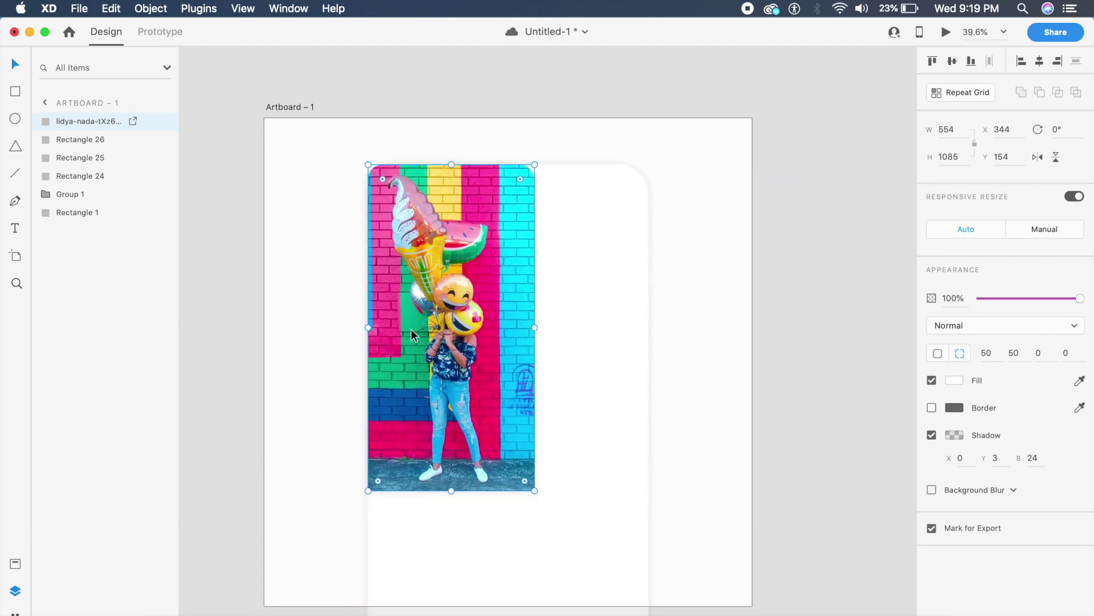
{"action": "left_click", "coordinate": [994, 352]}
{"action": "type", "text": "100"}
{"action": "key", "text": "Return"}
{"action": "left_click", "coordinate": [1014, 354]}
{"action": "type", "text": "100"}
{"action": "key", "text": "Return"}
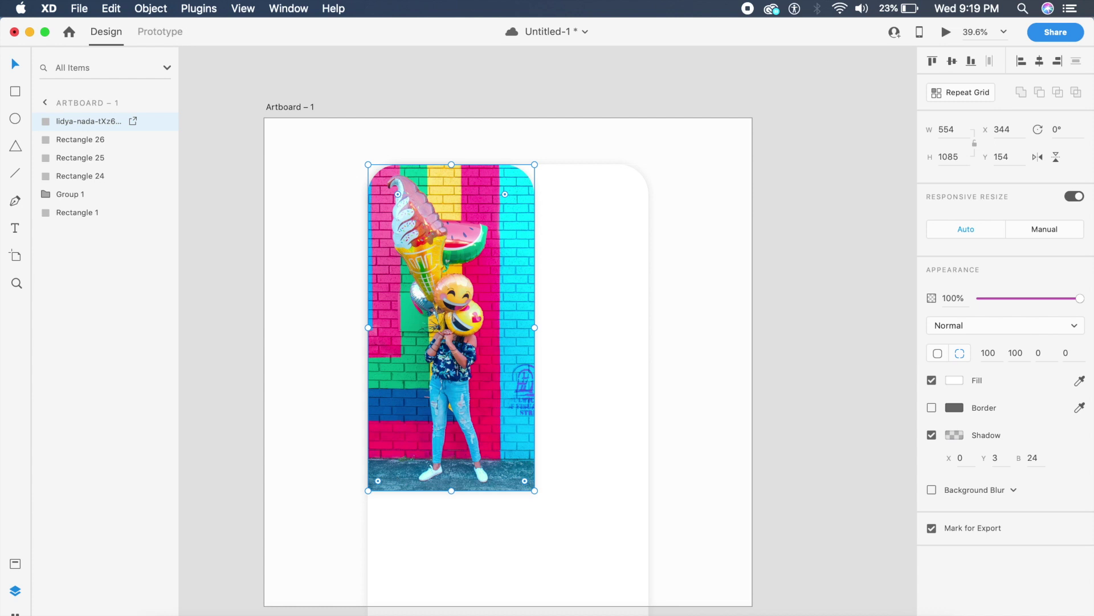
Step: Enlarge the balloon photo to 934 wide and about 1689 high to cover the phone frame, and send it behind the hamburger icon
{"action": "left_click_drag", "start_coordinate": [532, 327], "coordinate": [648, 330]}
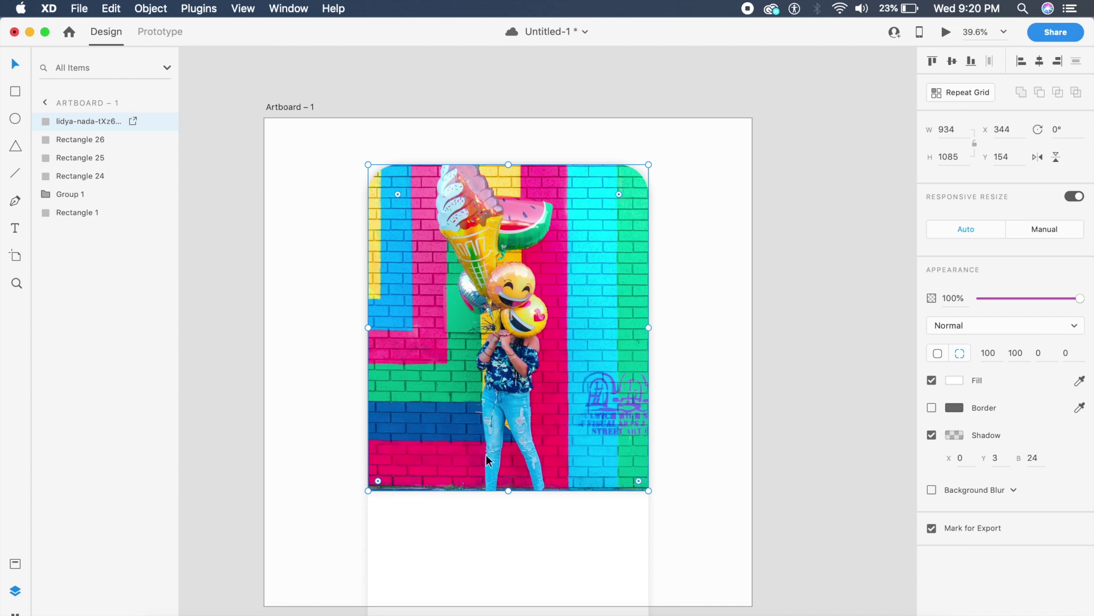
{"action": "left_click_drag", "start_coordinate": [509, 493], "coordinate": [512, 602]}
{"action": "left_click", "coordinate": [734, 454]}
{"action": "left_click", "coordinate": [595, 405]}
{"action": "key", "text": "super+bracketleft"}
{"action": "key", "text": "super+bracketleft"}
{"action": "key", "text": "super+bracketleft"}
{"action": "key", "text": "super+bracketleft"}
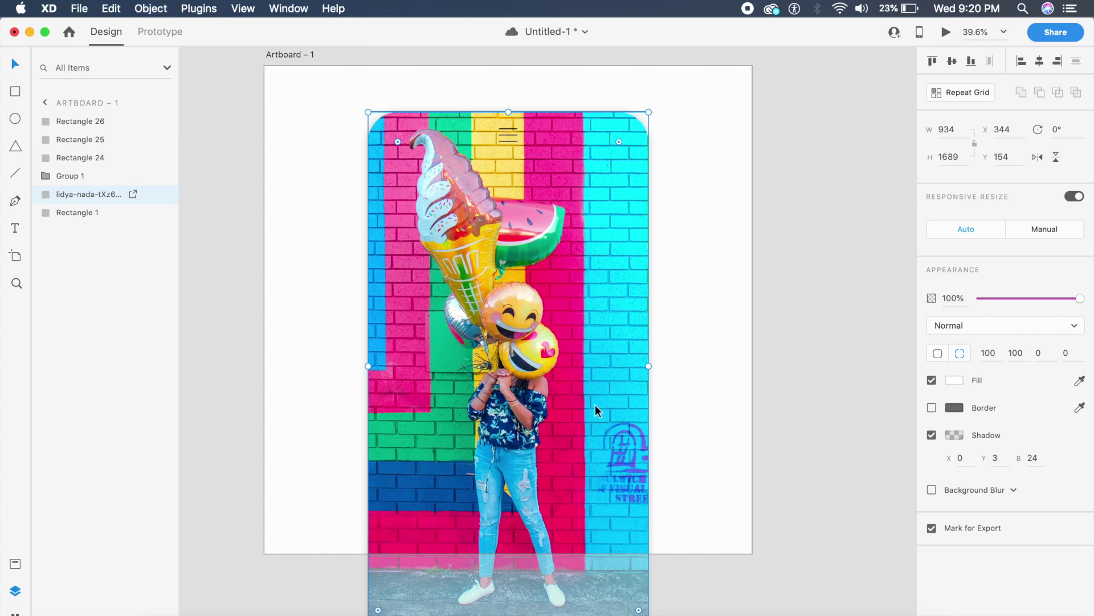
Step: Move the hamburger icon to the lower-right area of the balloon photo and save the document
{"action": "left_click_drag", "start_coordinate": [511, 140], "coordinate": [620, 526]}
{"action": "left_click", "coordinate": [800, 502]}
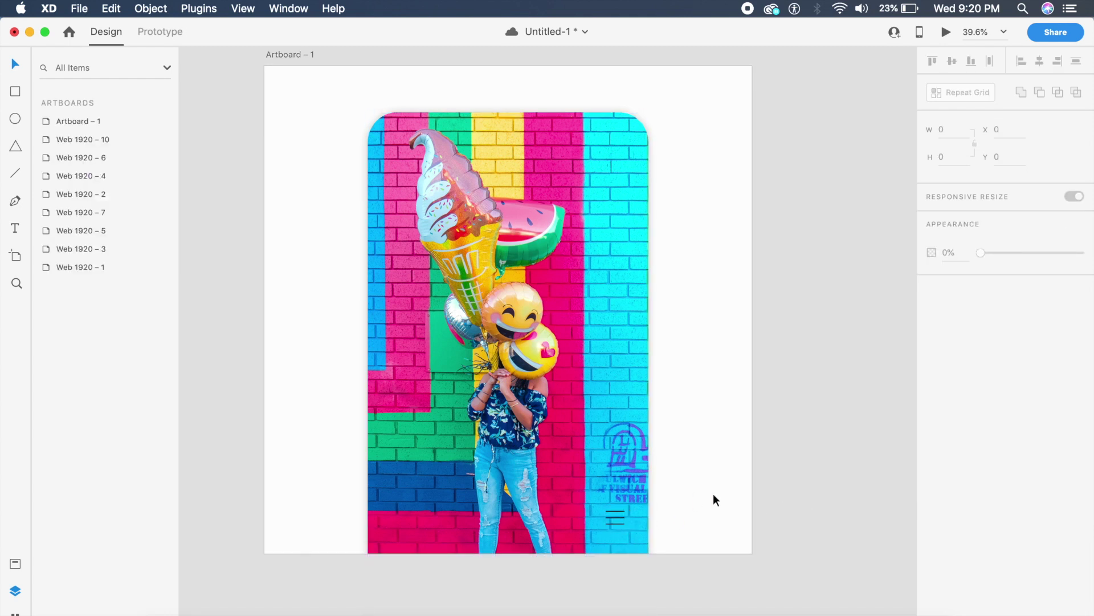
{"action": "key", "text": "super+s"}
Step: Draw a circle about 174 × 174 centred on the hamburger icon and stack it behind the icon, above the photo
{"action": "key", "text": "e"}
{"action": "left_click_drag", "start_coordinate": [592, 485], "coordinate": [621, 523]}
{"action": "key", "text": "super+bracketleft"}
{"action": "key", "text": "super+bracketleft"}
{"action": "key", "text": "super+bracketleft"}
{"action": "key", "text": "super+bracketleft"}
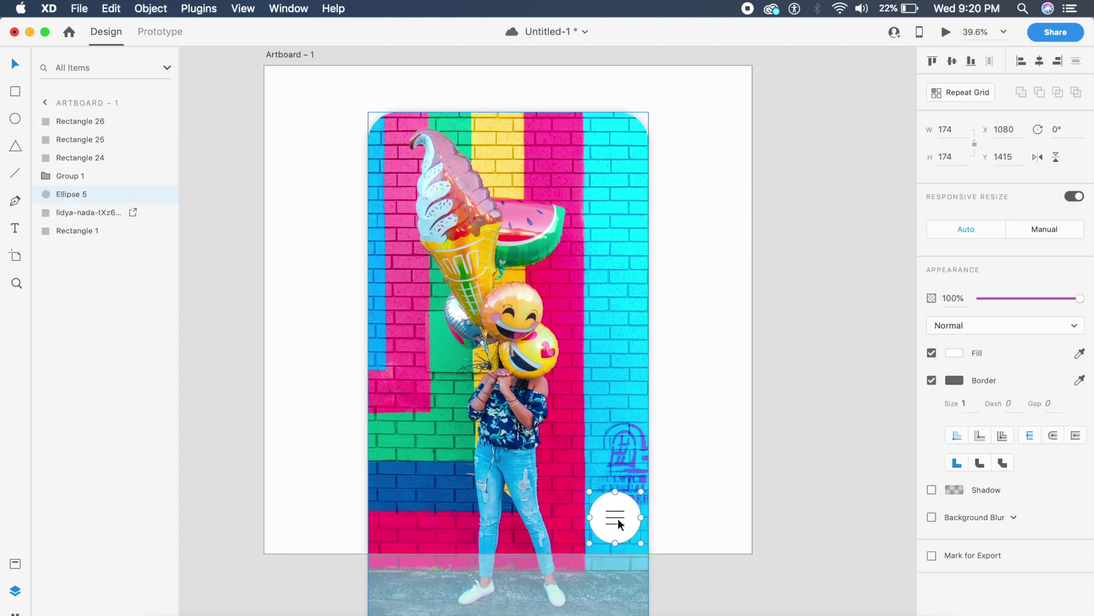
{"action": "key", "text": "super+bracketleft"}
{"action": "key", "text": "super+bracketright"}
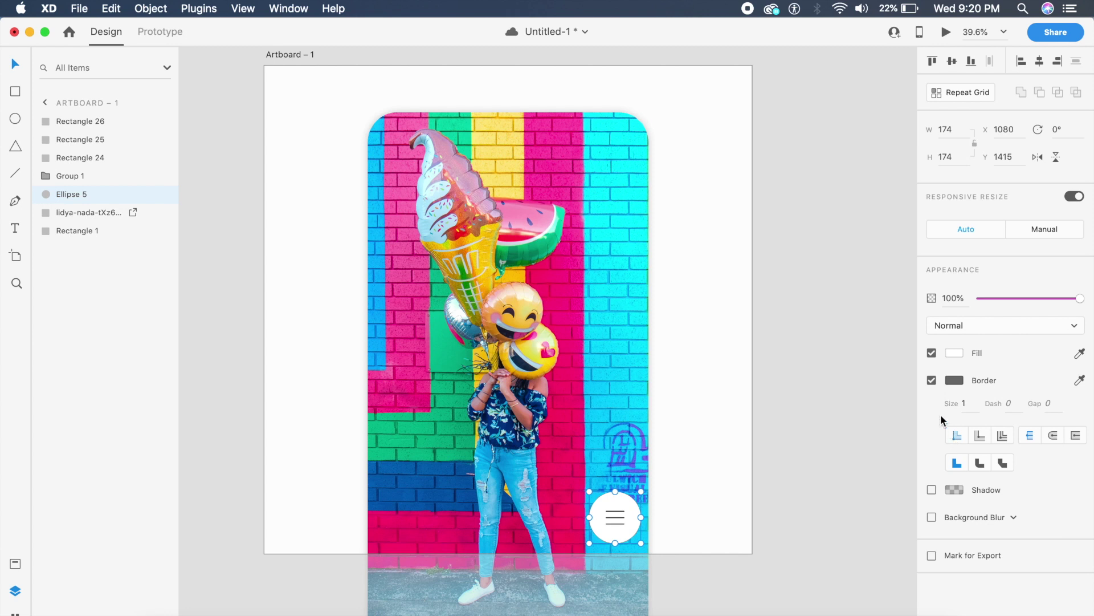
Step: Remove the border of the circle behind the hamburger icon and set its fill to black (#000000)
{"action": "left_click", "coordinate": [932, 380]}
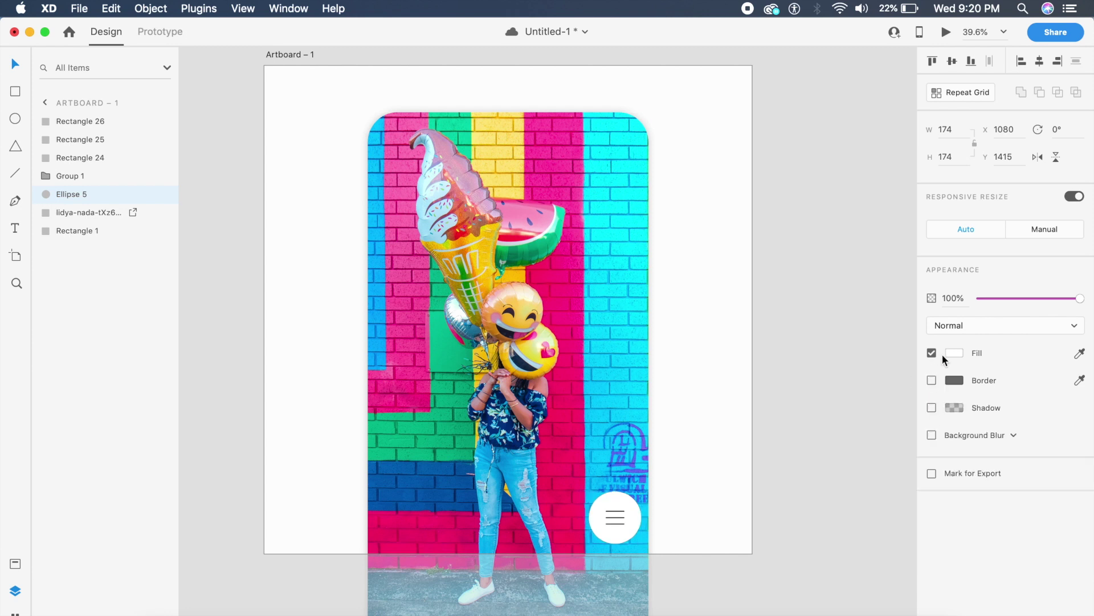
{"action": "left_click", "coordinate": [955, 352]}
{"action": "left_click_drag", "start_coordinate": [840, 373], "coordinate": [739, 425]}
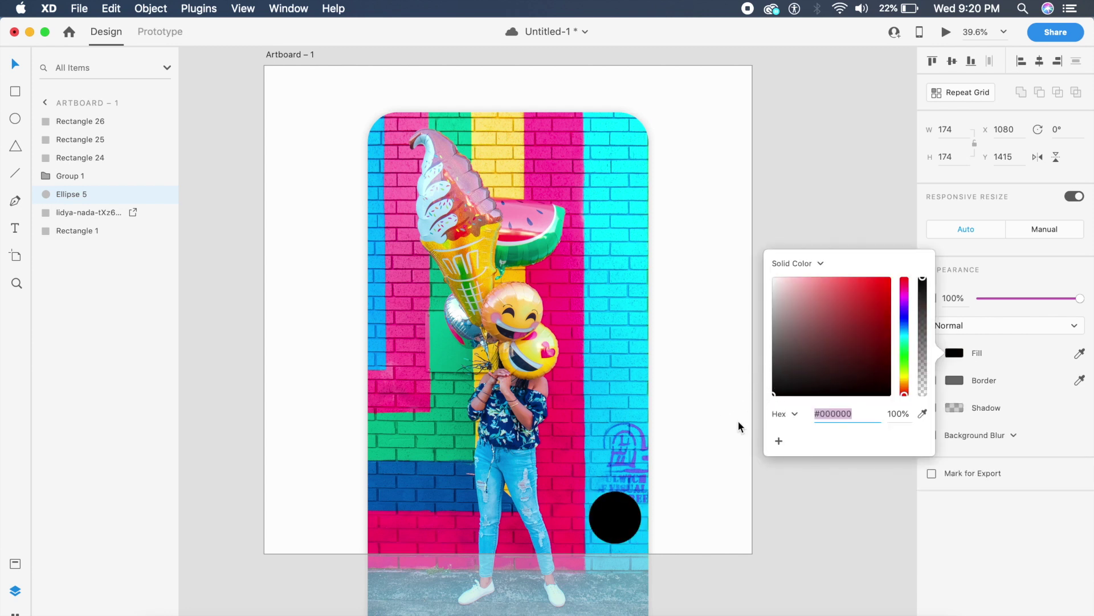
{"action": "left_click", "coordinate": [745, 491]}
Step: Set the black circle's blend mode to Saturation
{"action": "left_click", "coordinate": [623, 513]}
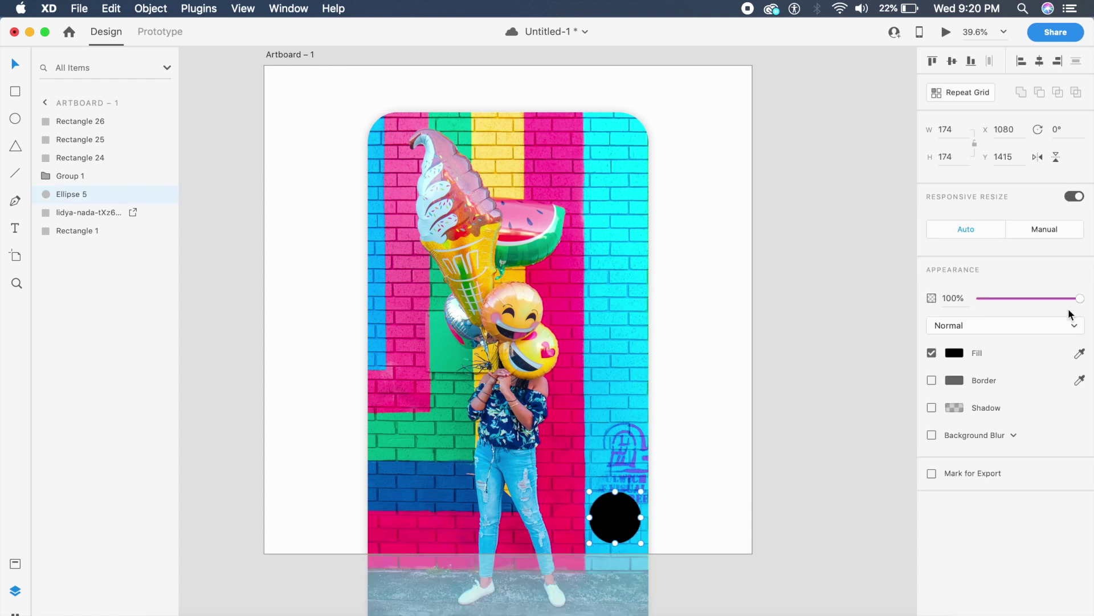
{"action": "left_click", "coordinate": [1031, 324]}
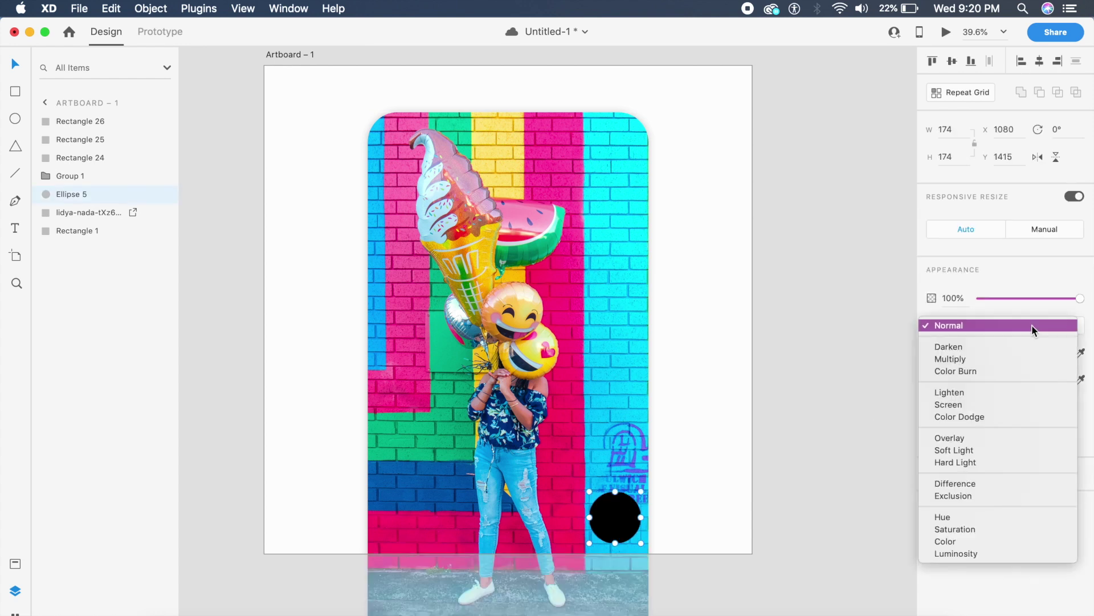
{"action": "left_click", "coordinate": [973, 529]}
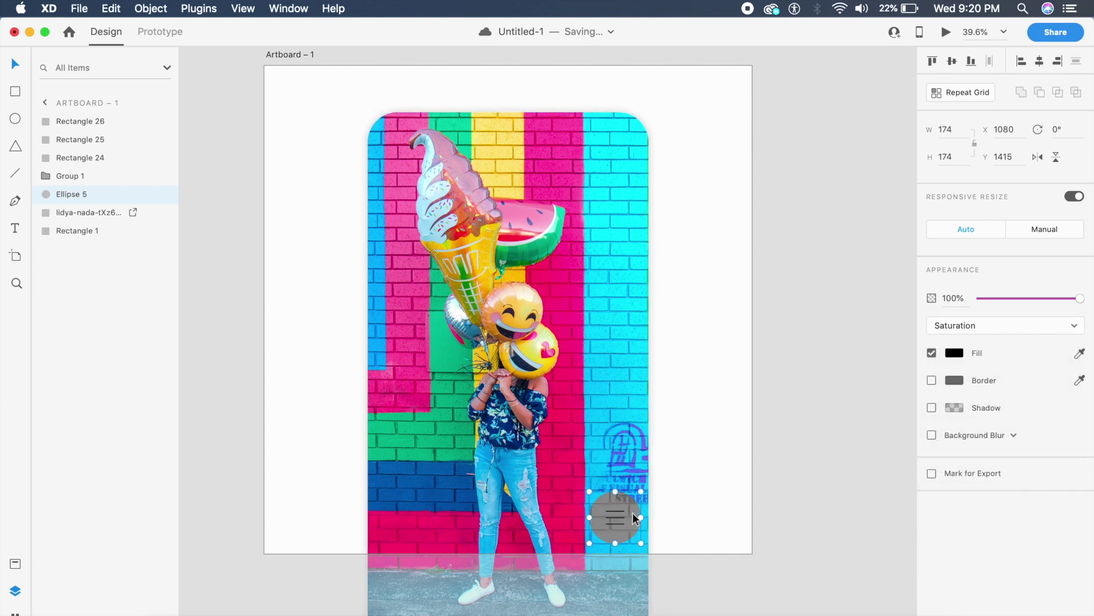
Step: Change the hamburger icon's border color to white and deselect it
{"action": "key", "text": "Escape"}
{"action": "left_click", "coordinate": [615, 529]}
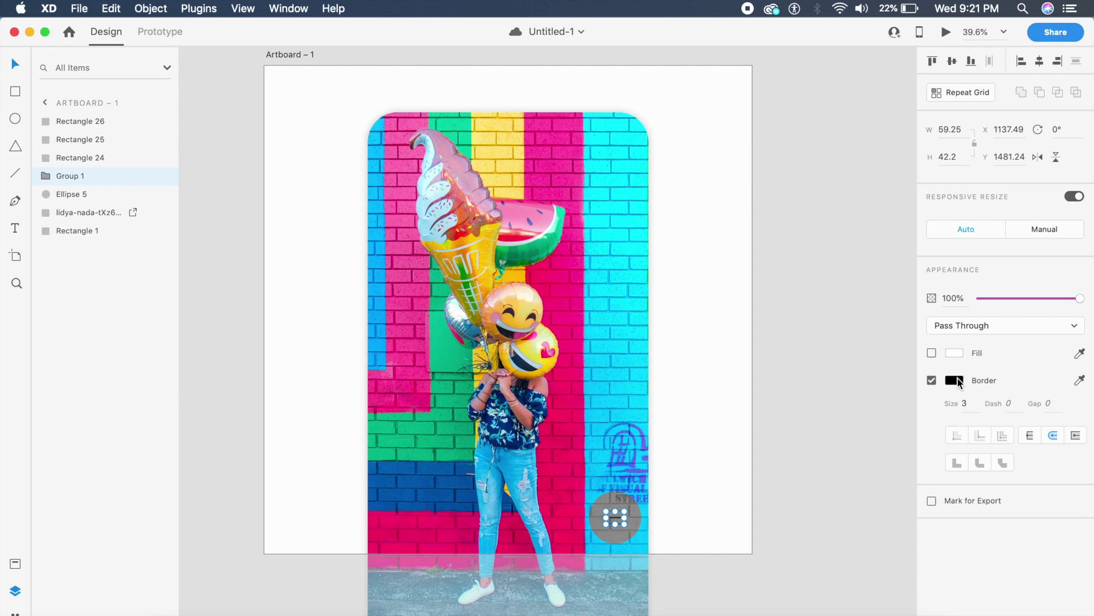
{"action": "left_click", "coordinate": [955, 380]}
{"action": "left_click", "coordinate": [724, 383]}
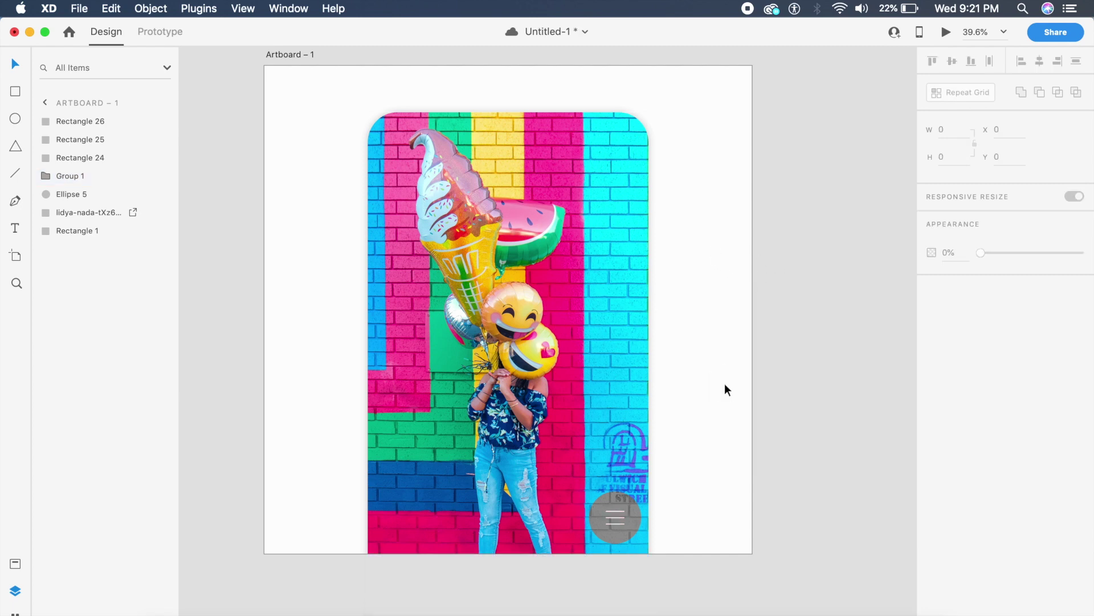
Step: Duplicate the balloon-photo artboard and select the hamburger icon on the copy
{"action": "left_click", "coordinate": [724, 384]}
{"action": "key", "text": "super+d"}
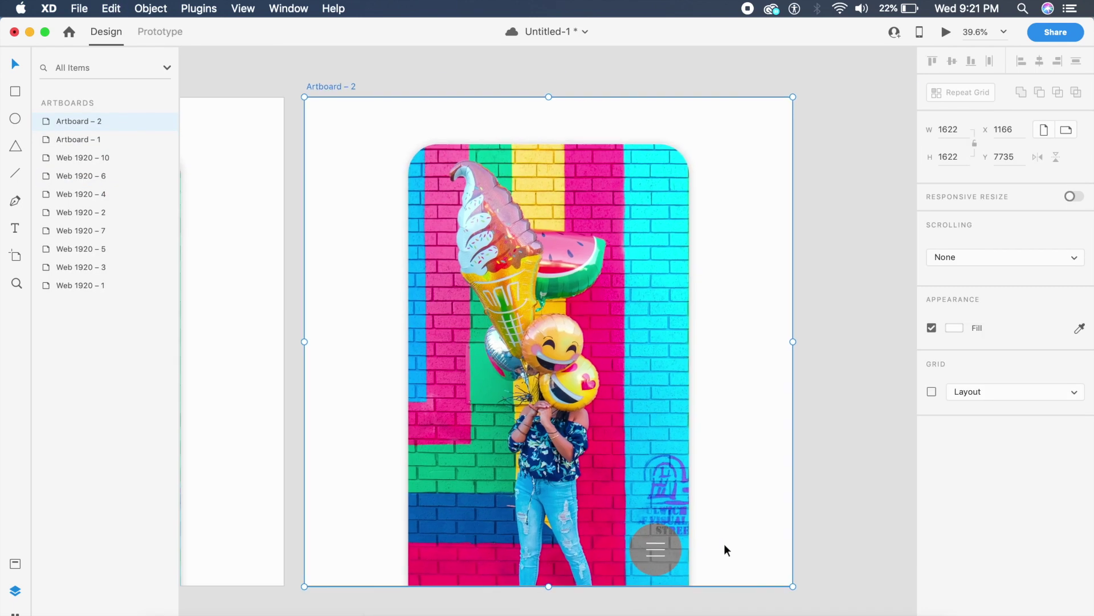
{"action": "scroll", "coordinate": [725, 545], "scroll_direction": "left", "scroll_amount": 2}
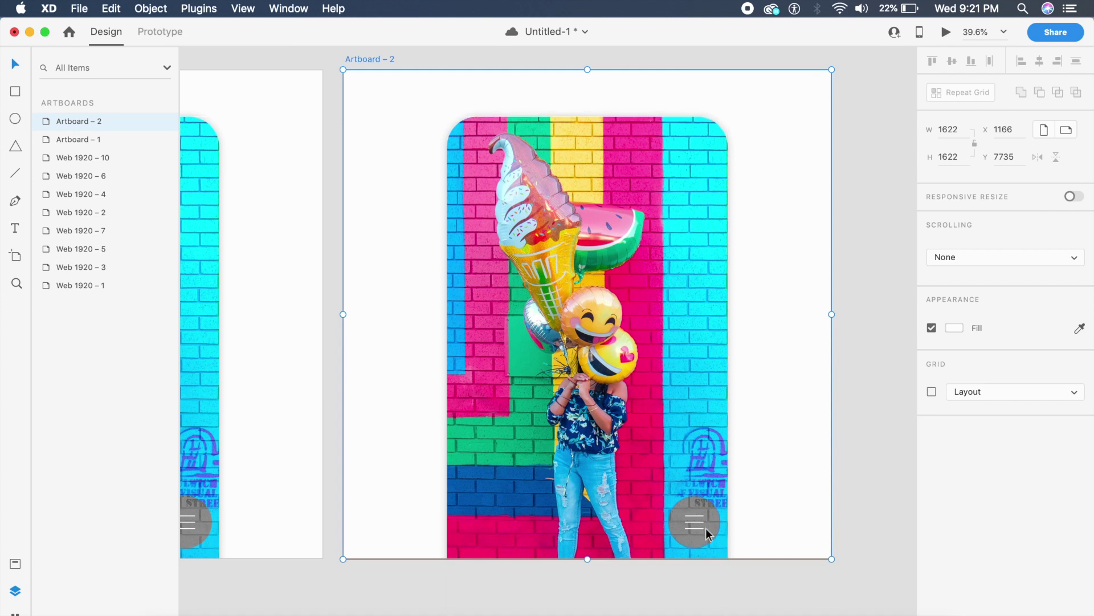
{"action": "left_click", "coordinate": [700, 525]}
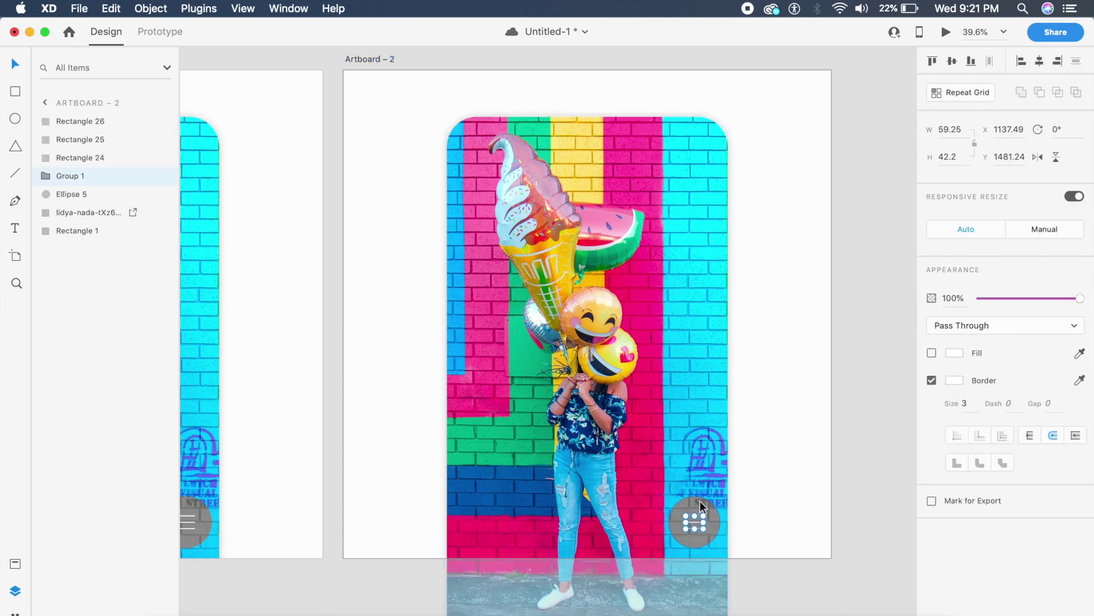
Step: Enlarge the Saturation-blend circle on Artboard – 2 and shift it to cover the photo's lower-right part
{"action": "left_click_drag", "start_coordinate": [706, 507], "coordinate": [684, 532]}
{"action": "left_click", "coordinate": [712, 528]}
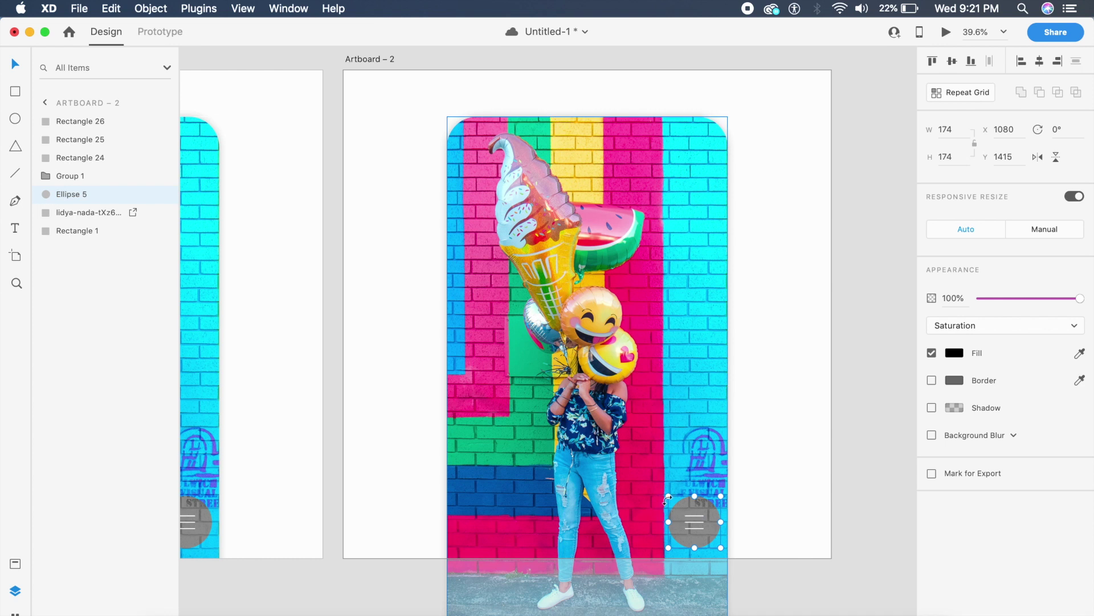
{"action": "left_click_drag", "start_coordinate": [668, 497], "coordinate": [405, 230]}
{"action": "left_click_drag", "start_coordinate": [586, 401], "coordinate": [660, 450]}
{"action": "left_click", "coordinate": [843, 450]}
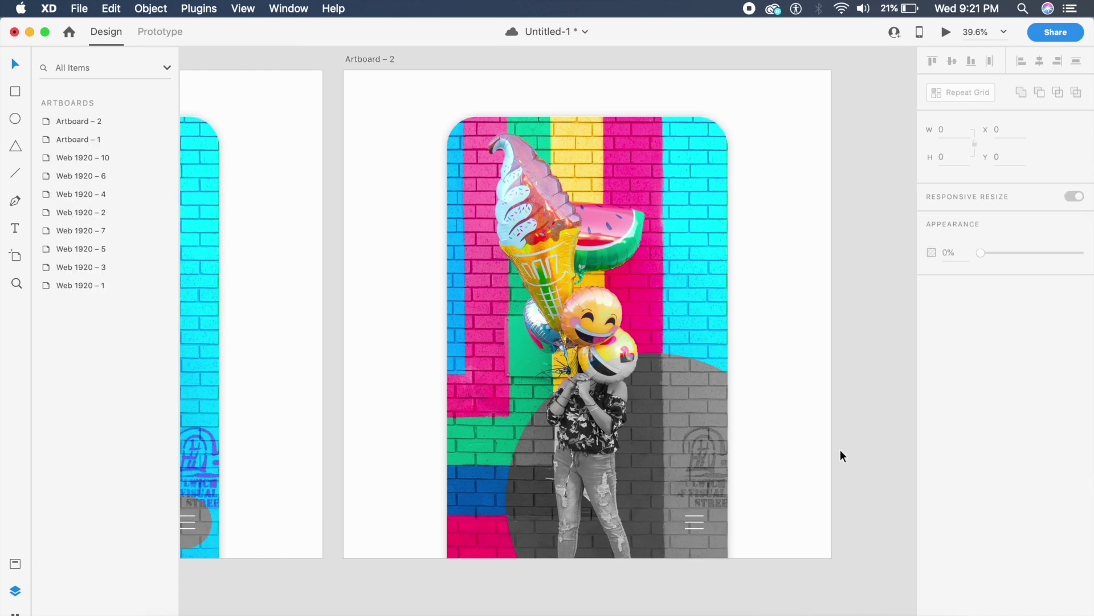
Step: Enlarge the Saturation-blend circle on Artboard – 2 further to about 1313 × 1313 so it covers the photo's lower two-thirds
{"action": "scroll", "coordinate": [797, 454], "scroll_direction": "up", "scroll_amount": 3}
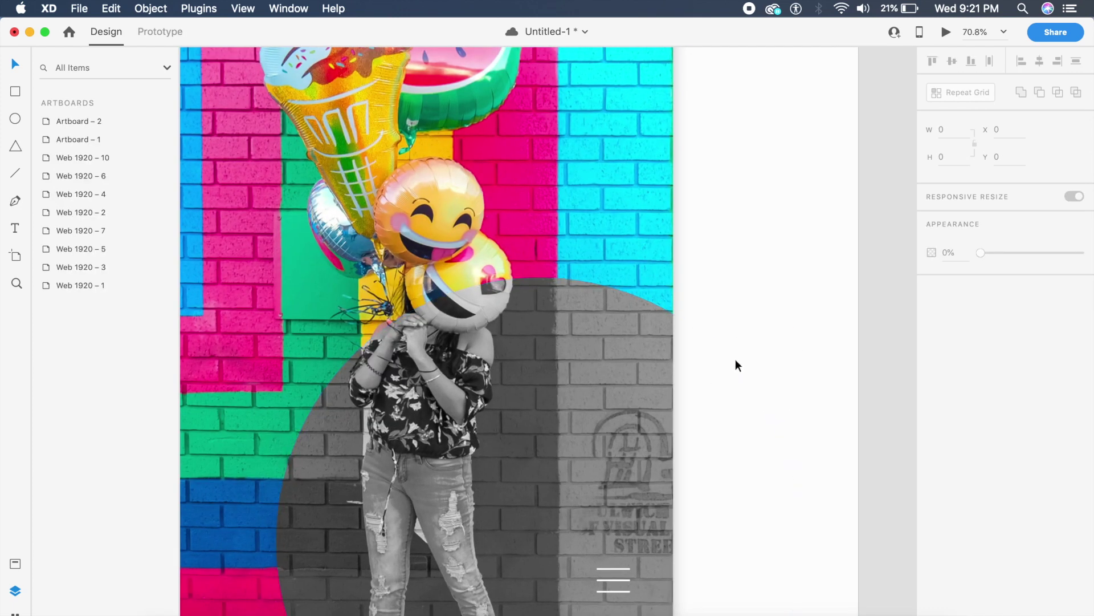
{"action": "scroll", "coordinate": [735, 359], "scroll_direction": "down", "scroll_amount": 3}
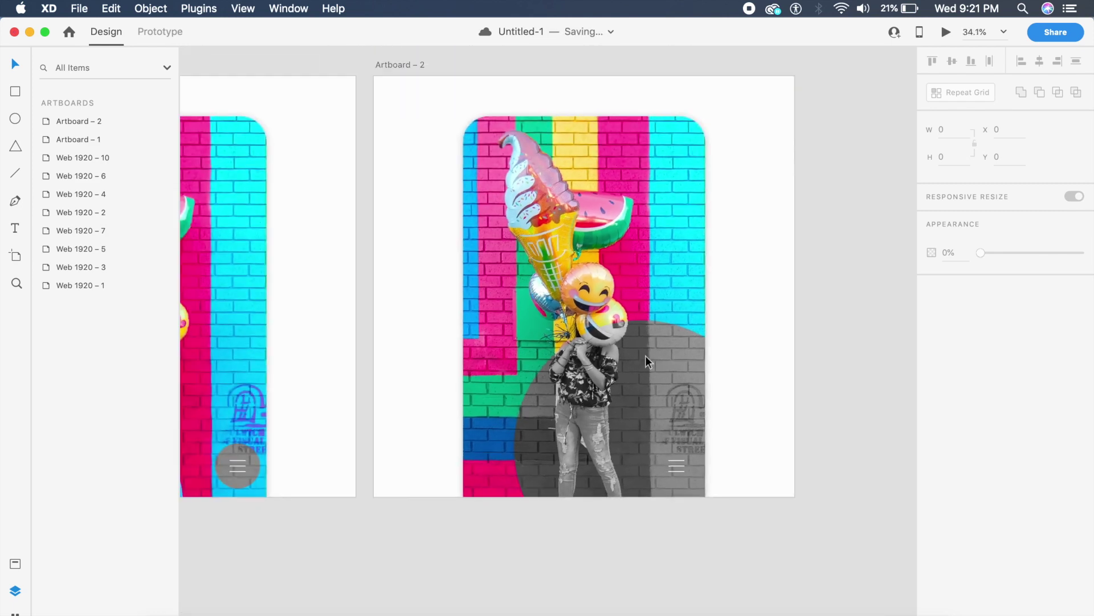
{"action": "left_click", "coordinate": [641, 361]}
{"action": "left_click_drag", "start_coordinate": [508, 311], "coordinate": [427, 230]}
{"action": "left_click", "coordinate": [843, 295]}
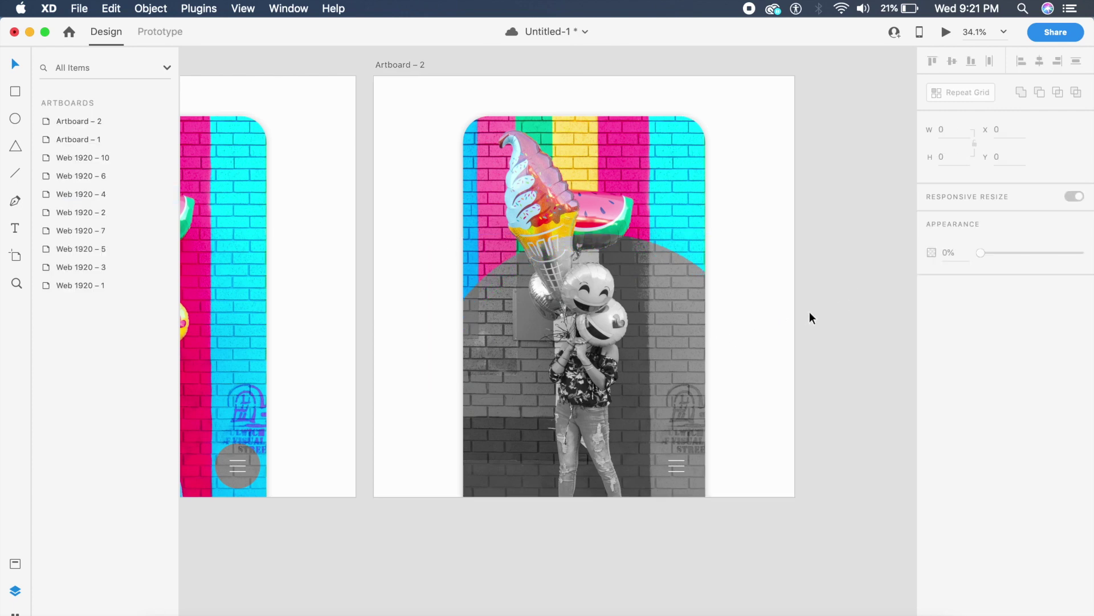
{"action": "scroll", "coordinate": [809, 311], "scroll_direction": "left", "scroll_amount": 2}
{"action": "scroll", "coordinate": [810, 311], "scroll_direction": "left", "scroll_amount": 3}
{"action": "scroll", "coordinate": [810, 312], "scroll_direction": "up", "scroll_amount": 4}
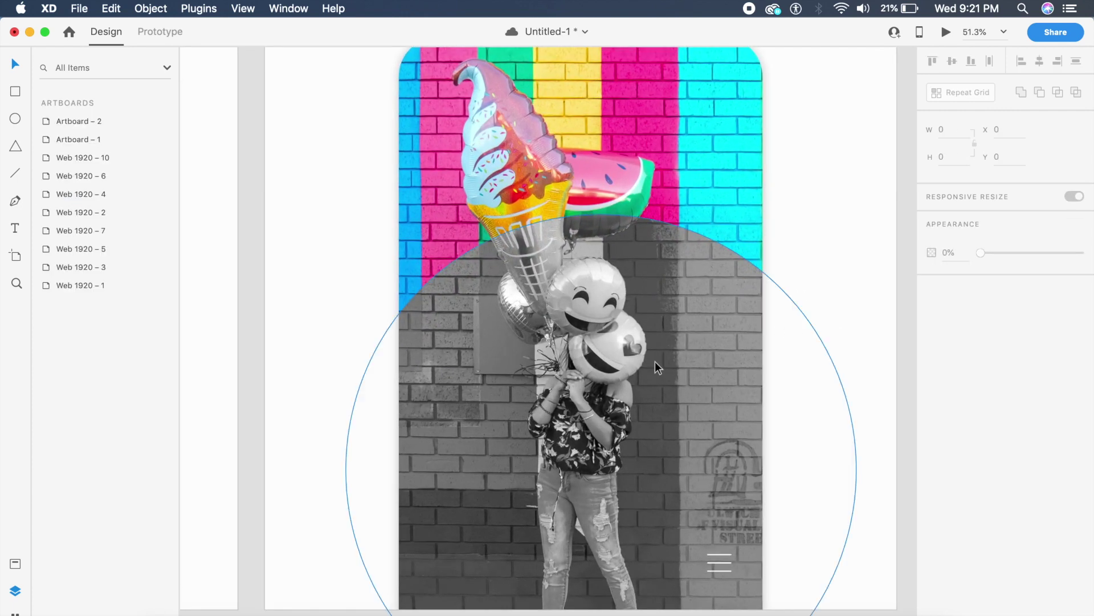
{"action": "left_click", "coordinate": [655, 361]}
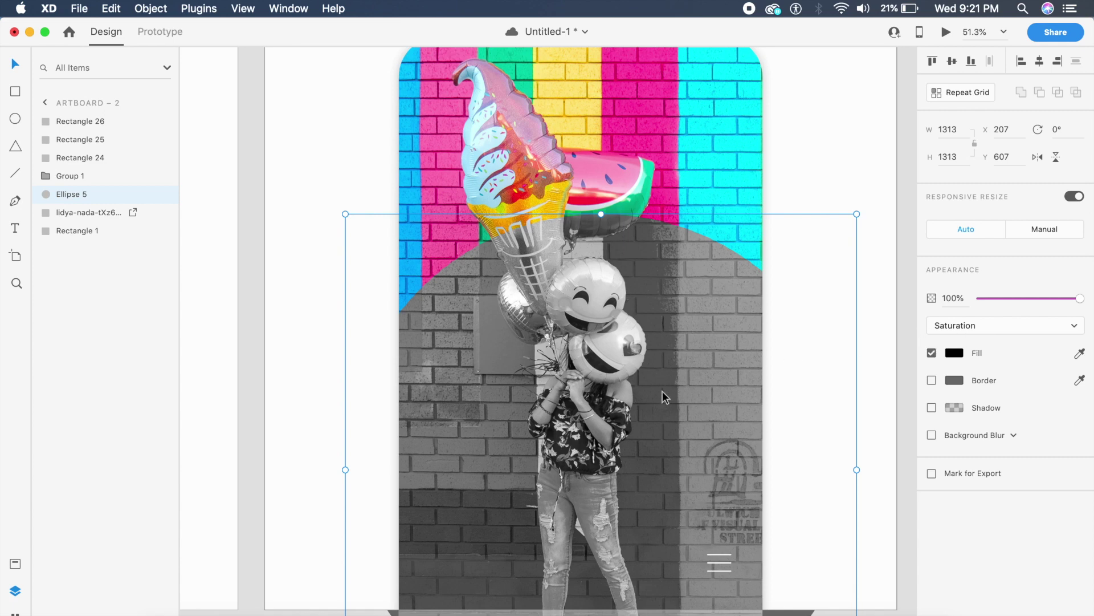
Step: Link the circle on Artboard – 1 to Artboard – 2 with a Tap Auto-Animate interaction, Ease In-Out, and set its duration to 0.9 s
{"action": "key", "text": "cmd+0"}
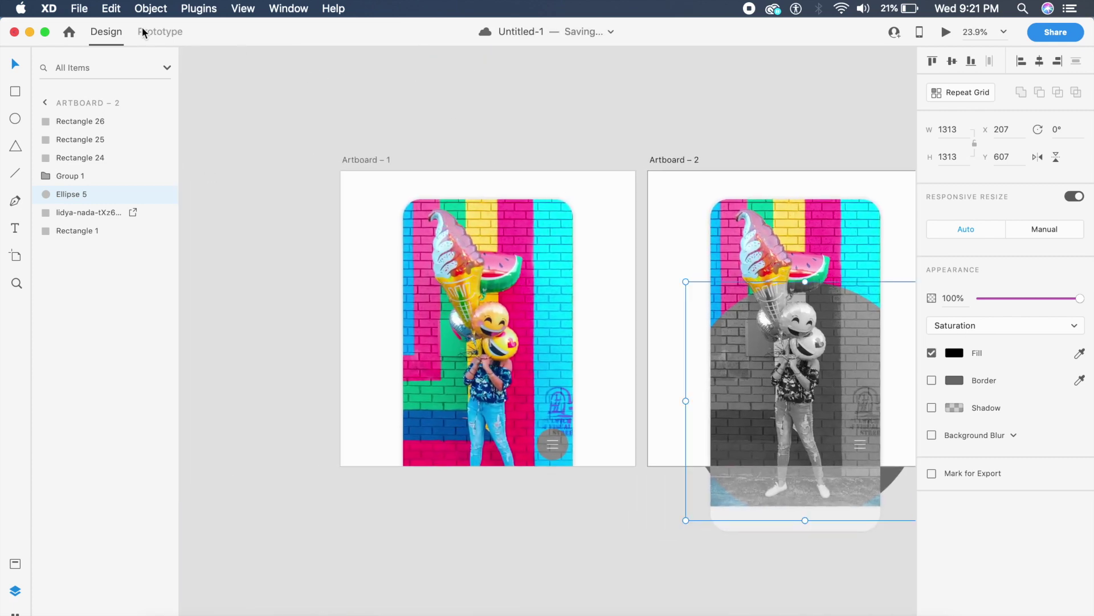
{"action": "left_click", "coordinate": [162, 31]}
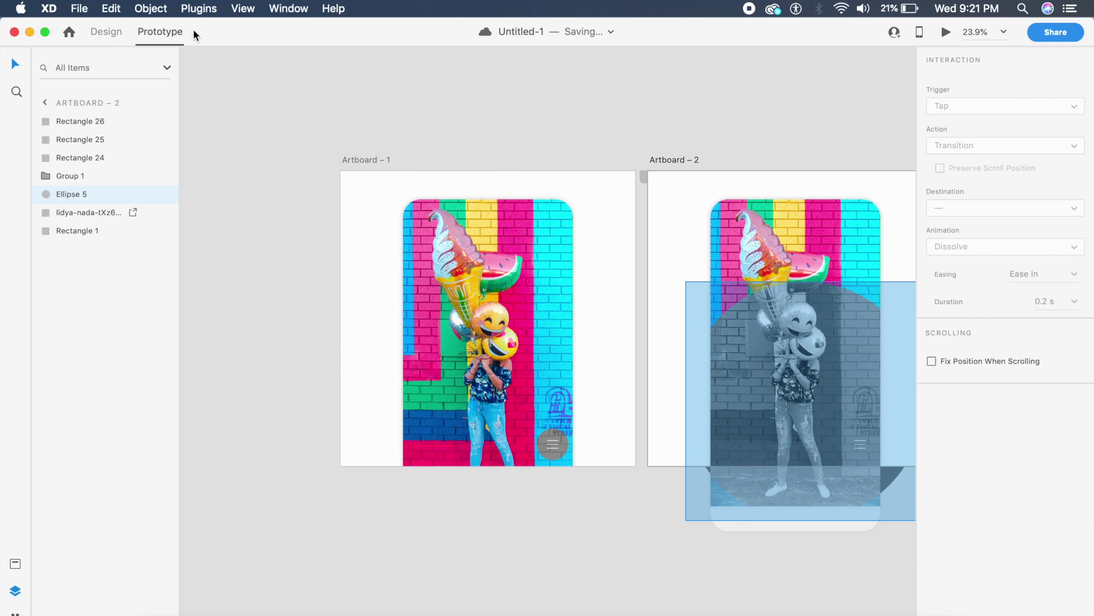
{"action": "left_click", "coordinate": [564, 449]}
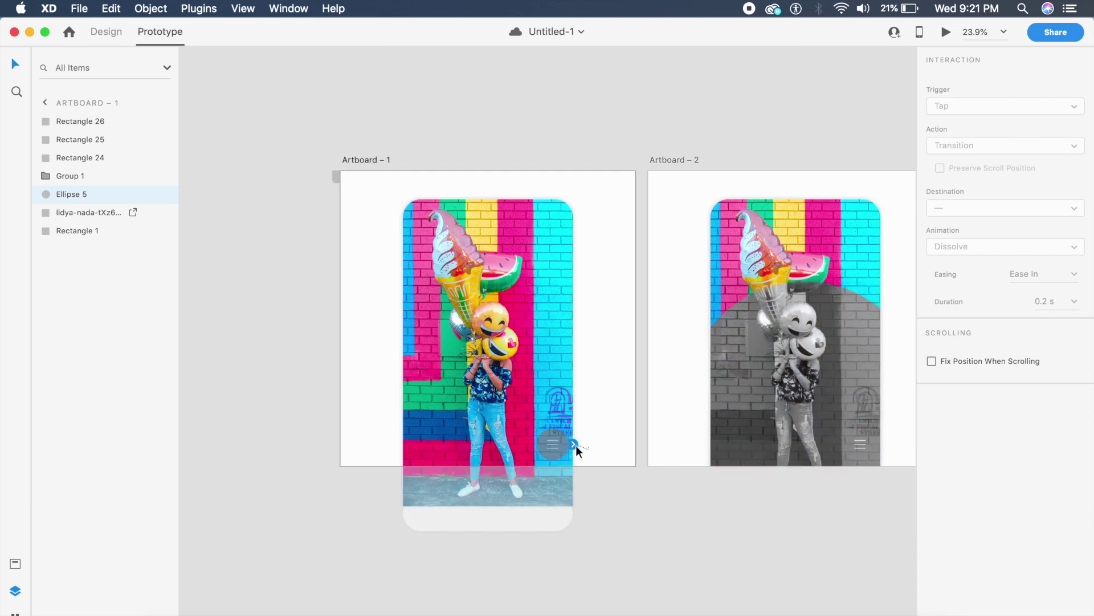
{"action": "left_click_drag", "start_coordinate": [573, 444], "coordinate": [742, 371]}
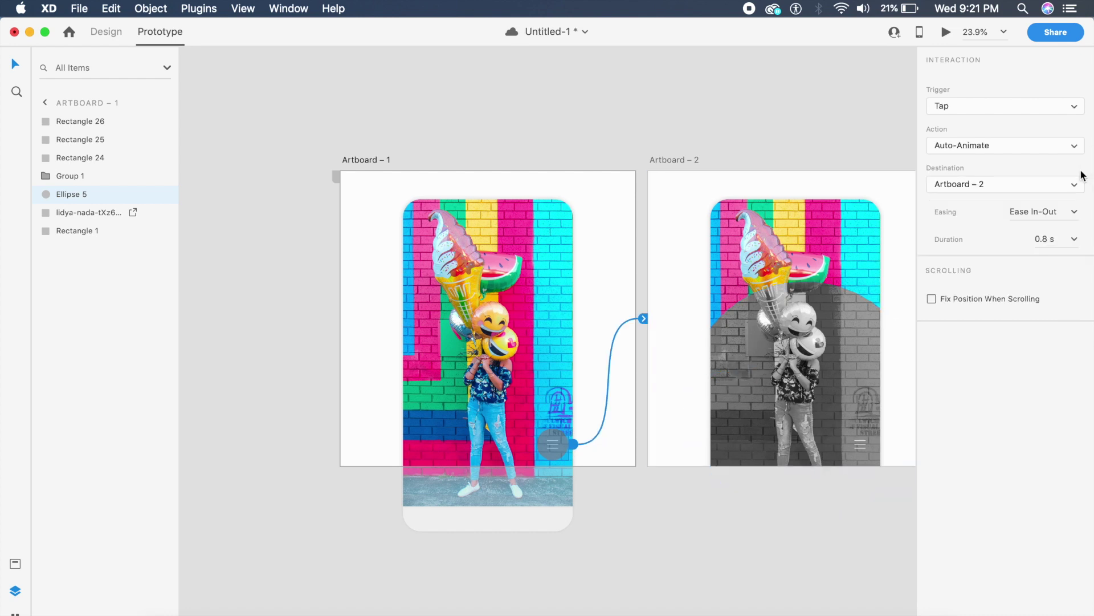
{"action": "left_click", "coordinate": [1063, 240]}
{"action": "key", "text": "super+a"}
{"action": "type", "text": "0.9"}
{"action": "key", "text": "Return"}
Step: Link the hamburger icon on Artboard – 2 back to Artboard – 1
{"action": "left_click", "coordinate": [872, 444]}
{"action": "mouse_move", "coordinate": [871, 444]}
{"action": "left_mouse_down"}
{"action": "mouse_move", "coordinate": [678, 426]}
{"action": "mouse_move", "coordinate": [604, 374]}
{"action": "left_mouse_up"}
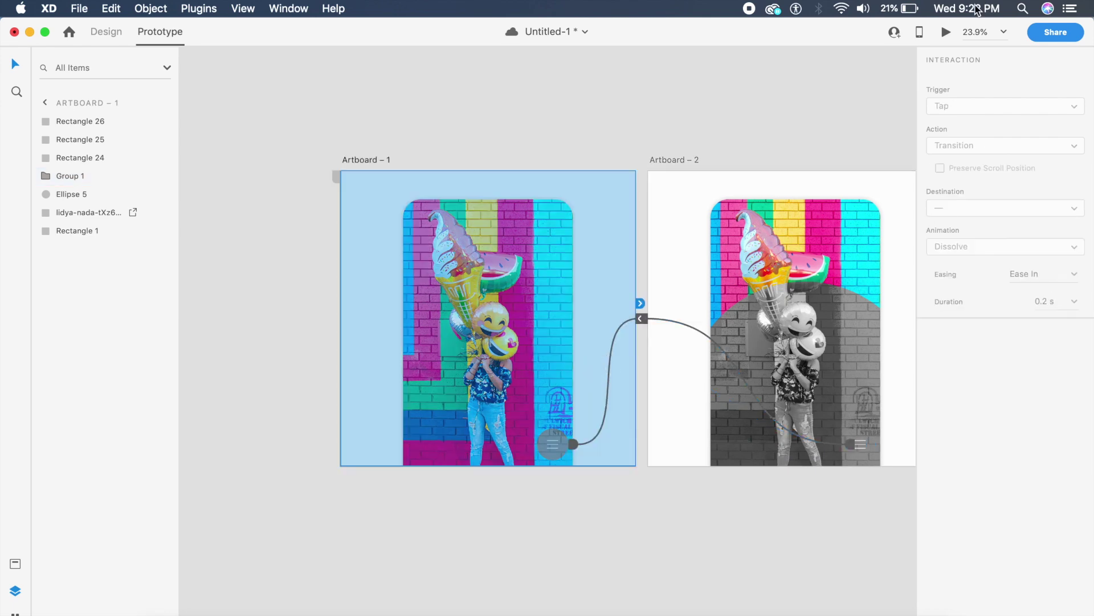
Step: Preview the prototype from Artboard – 1, trigger the hamburger button's transition, close the preview and return to Design mode
{"action": "left_click", "coordinate": [945, 33]}
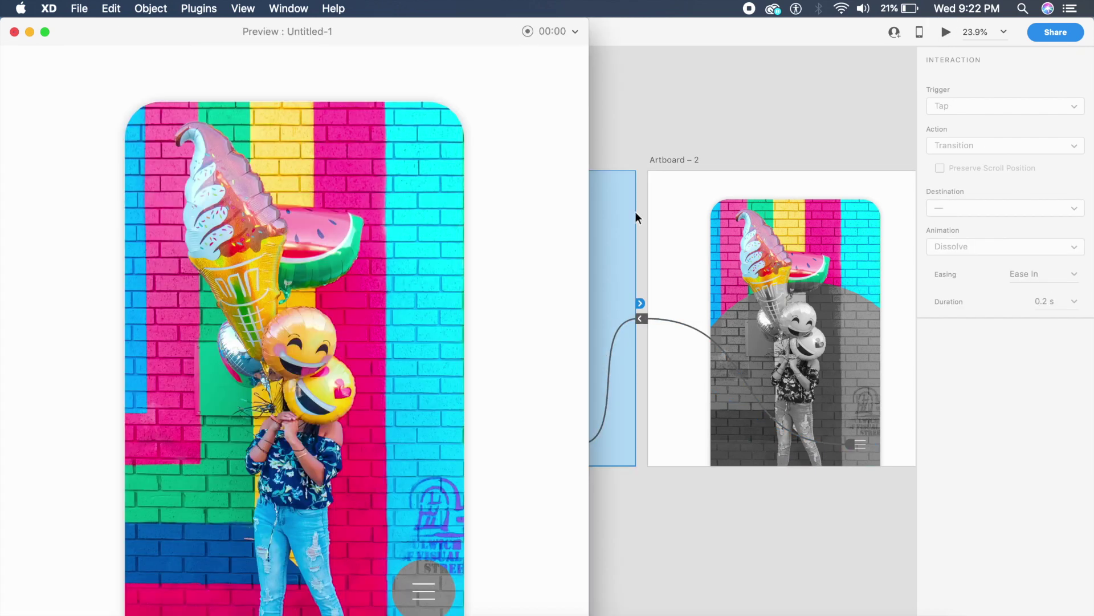
{"action": "left_click", "coordinate": [423, 593]}
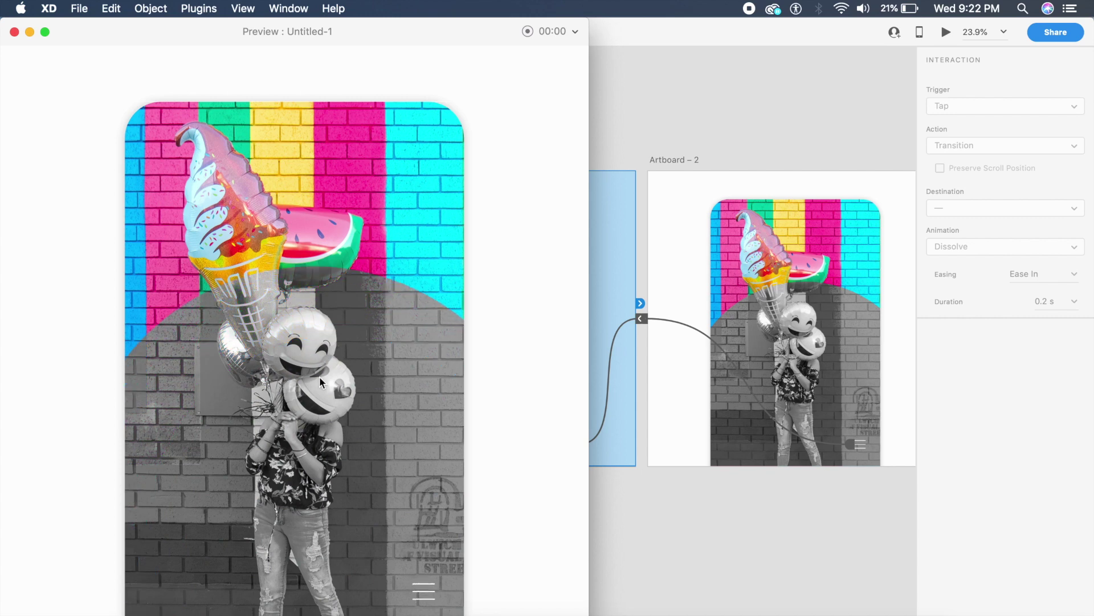
{"action": "left_click", "coordinate": [14, 32]}
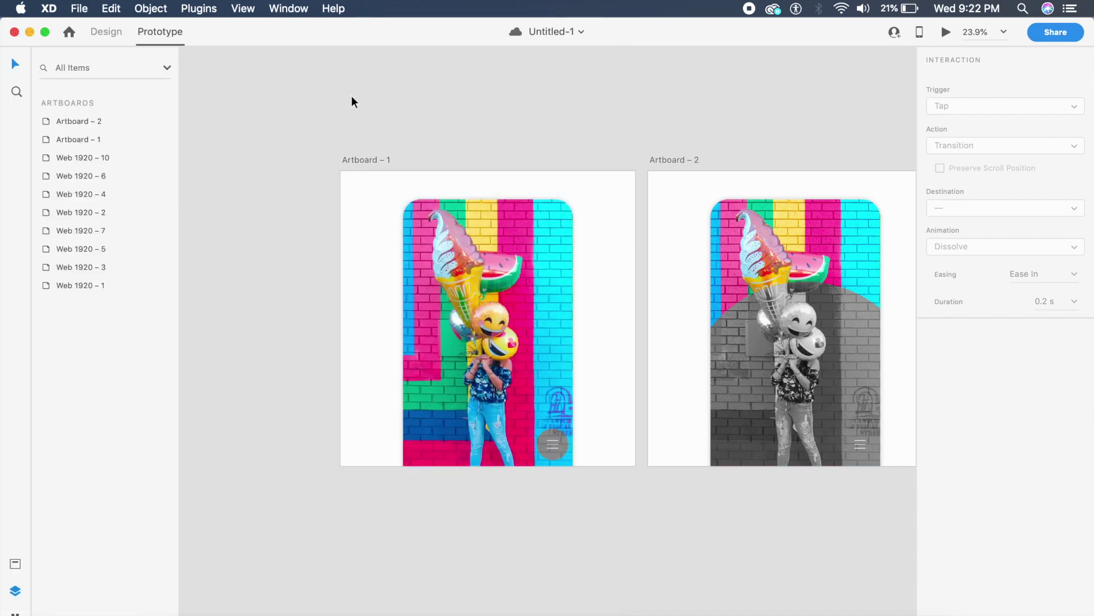
{"action": "left_click", "coordinate": [107, 33]}
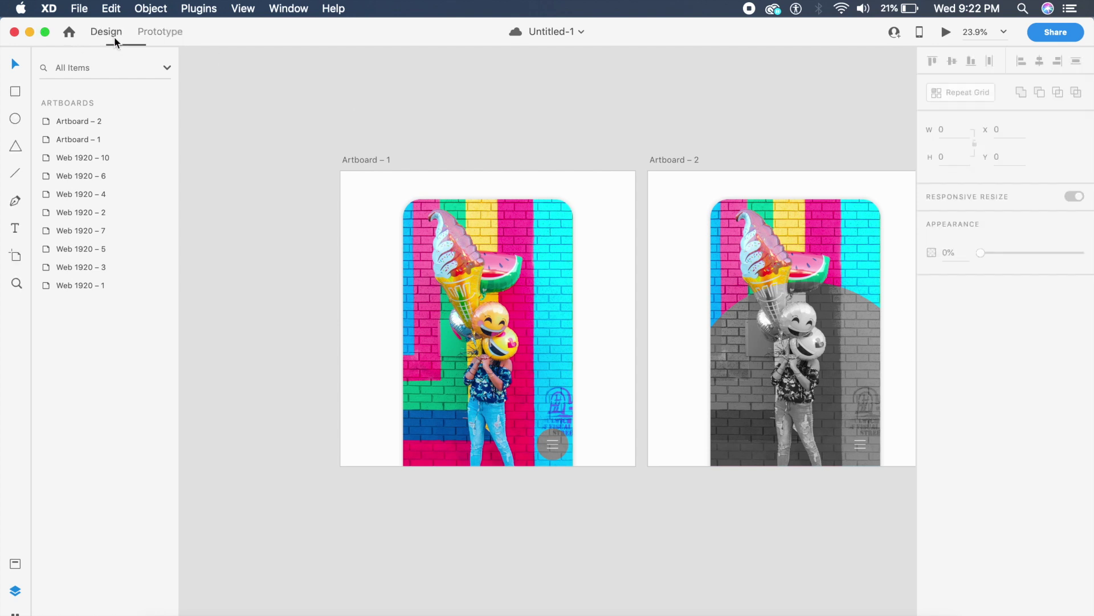